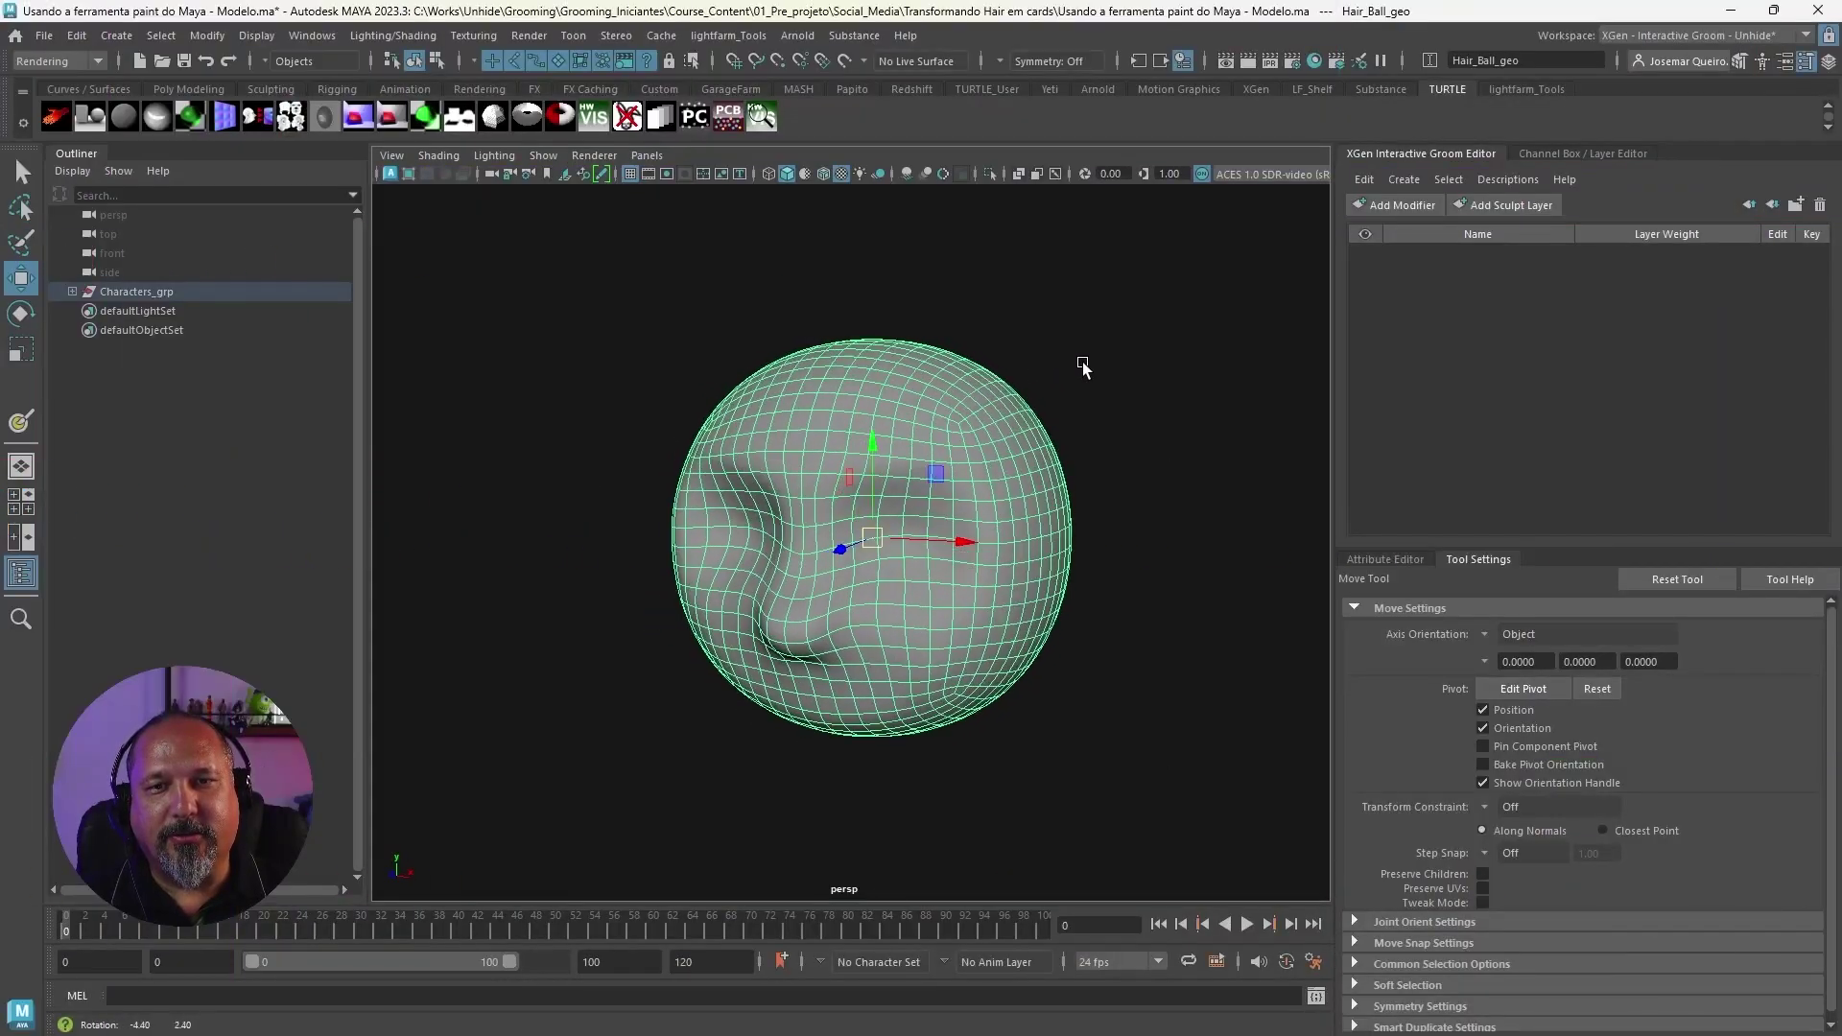
# Step: Clear the selection and switch Maya's main menus to the Modeling menu set
pyautogui.moveTo(637, 291); pyautogui.dragTo(915, 545)
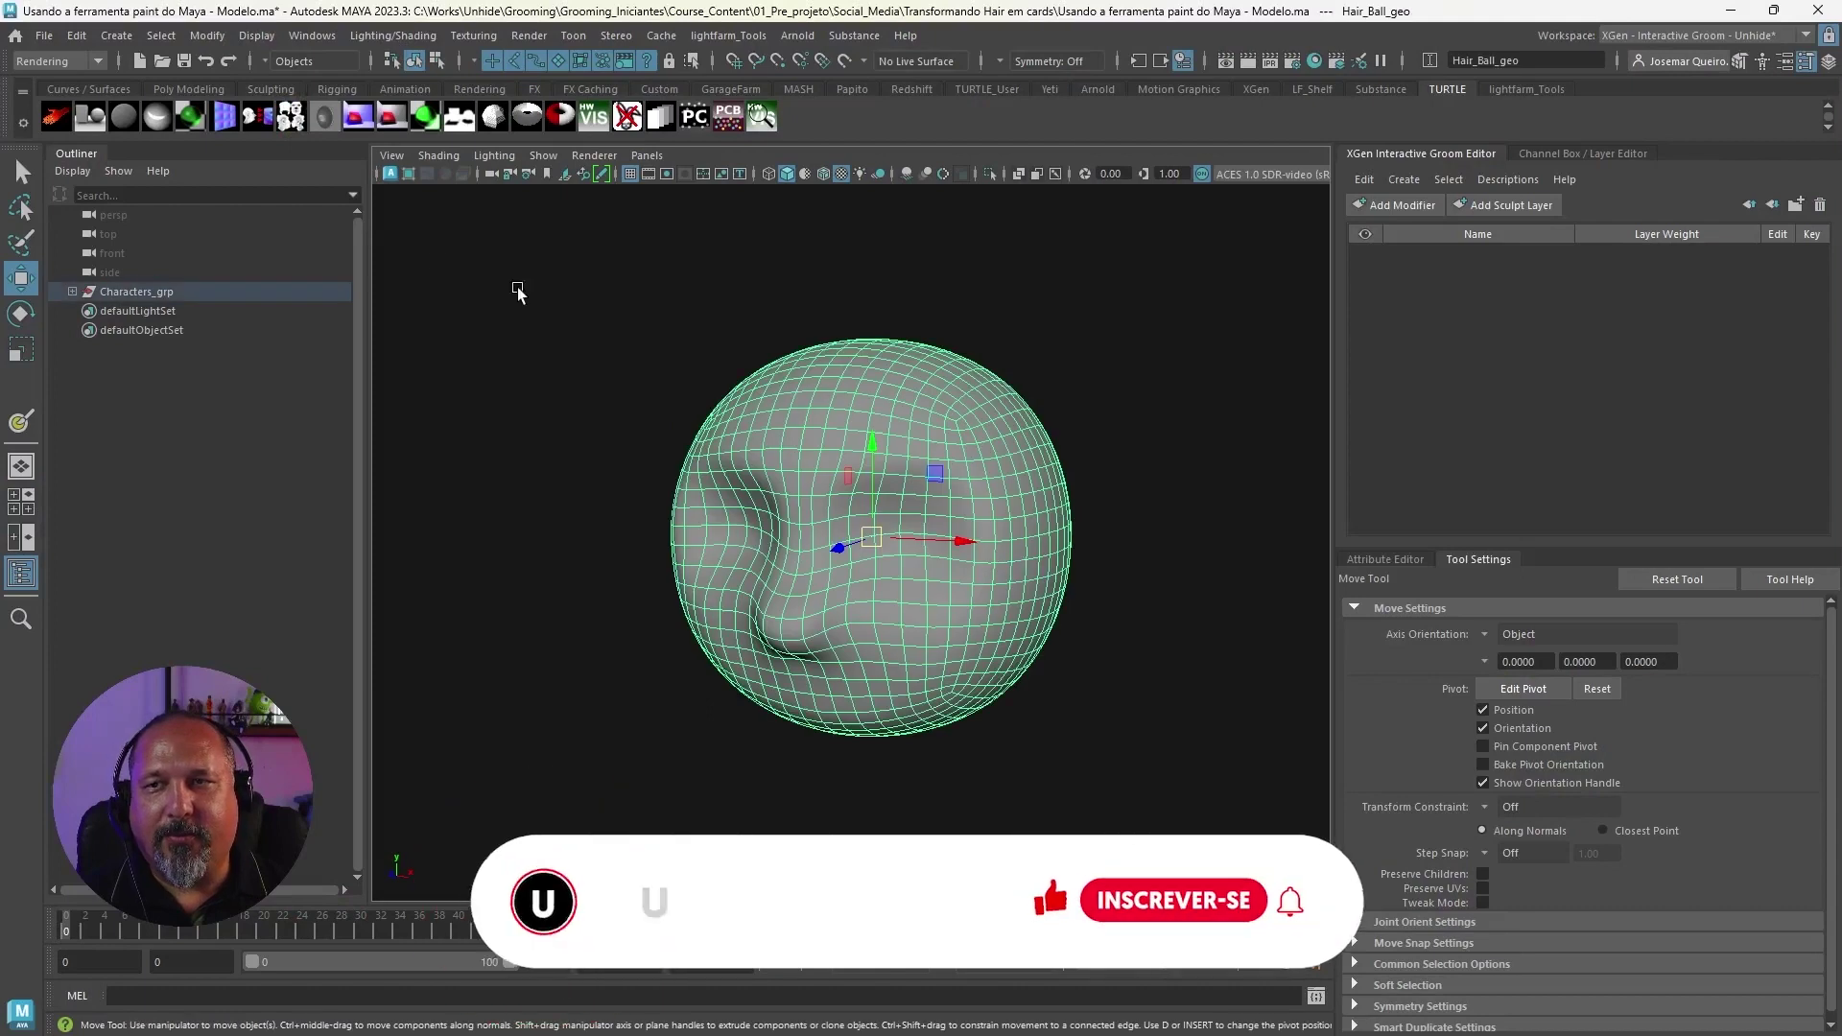
pyautogui.click(58, 60)
pyautogui.click(45, 83)
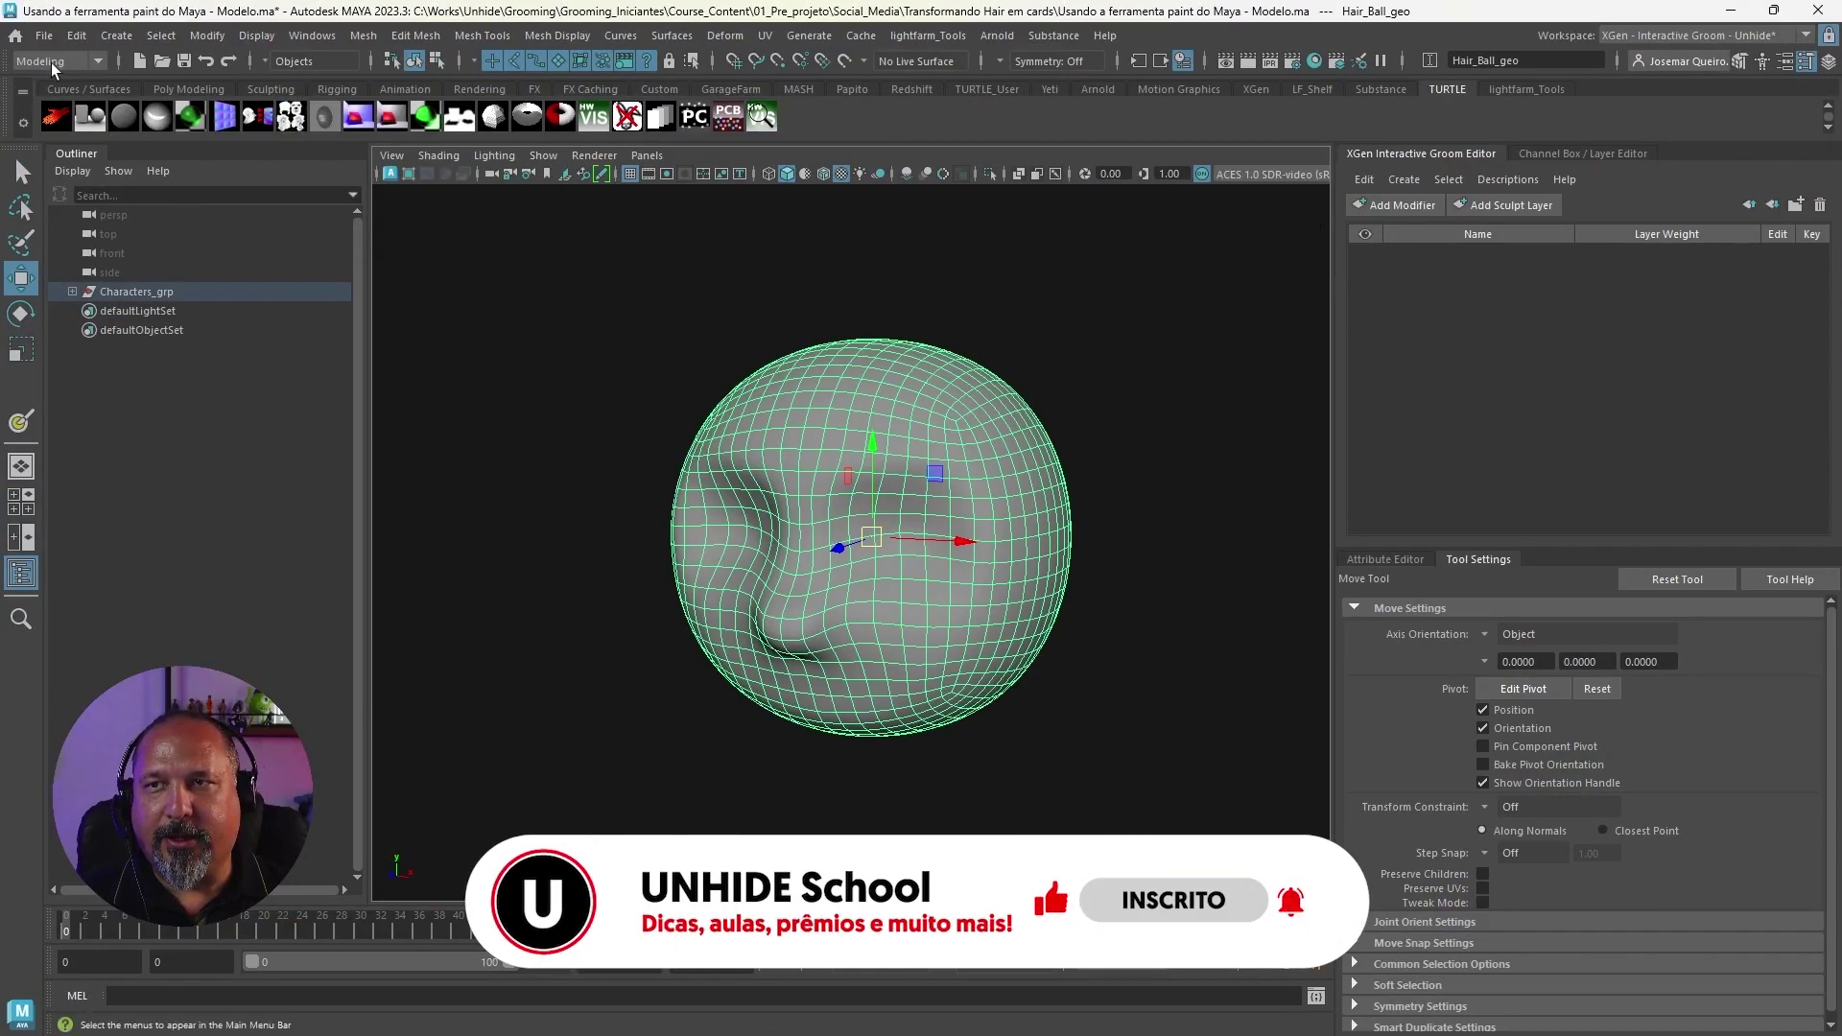
# Step: Switch to the Rendering menu set and start Texturing > 3D Paint Tool on the ball
pyautogui.click(50, 61)
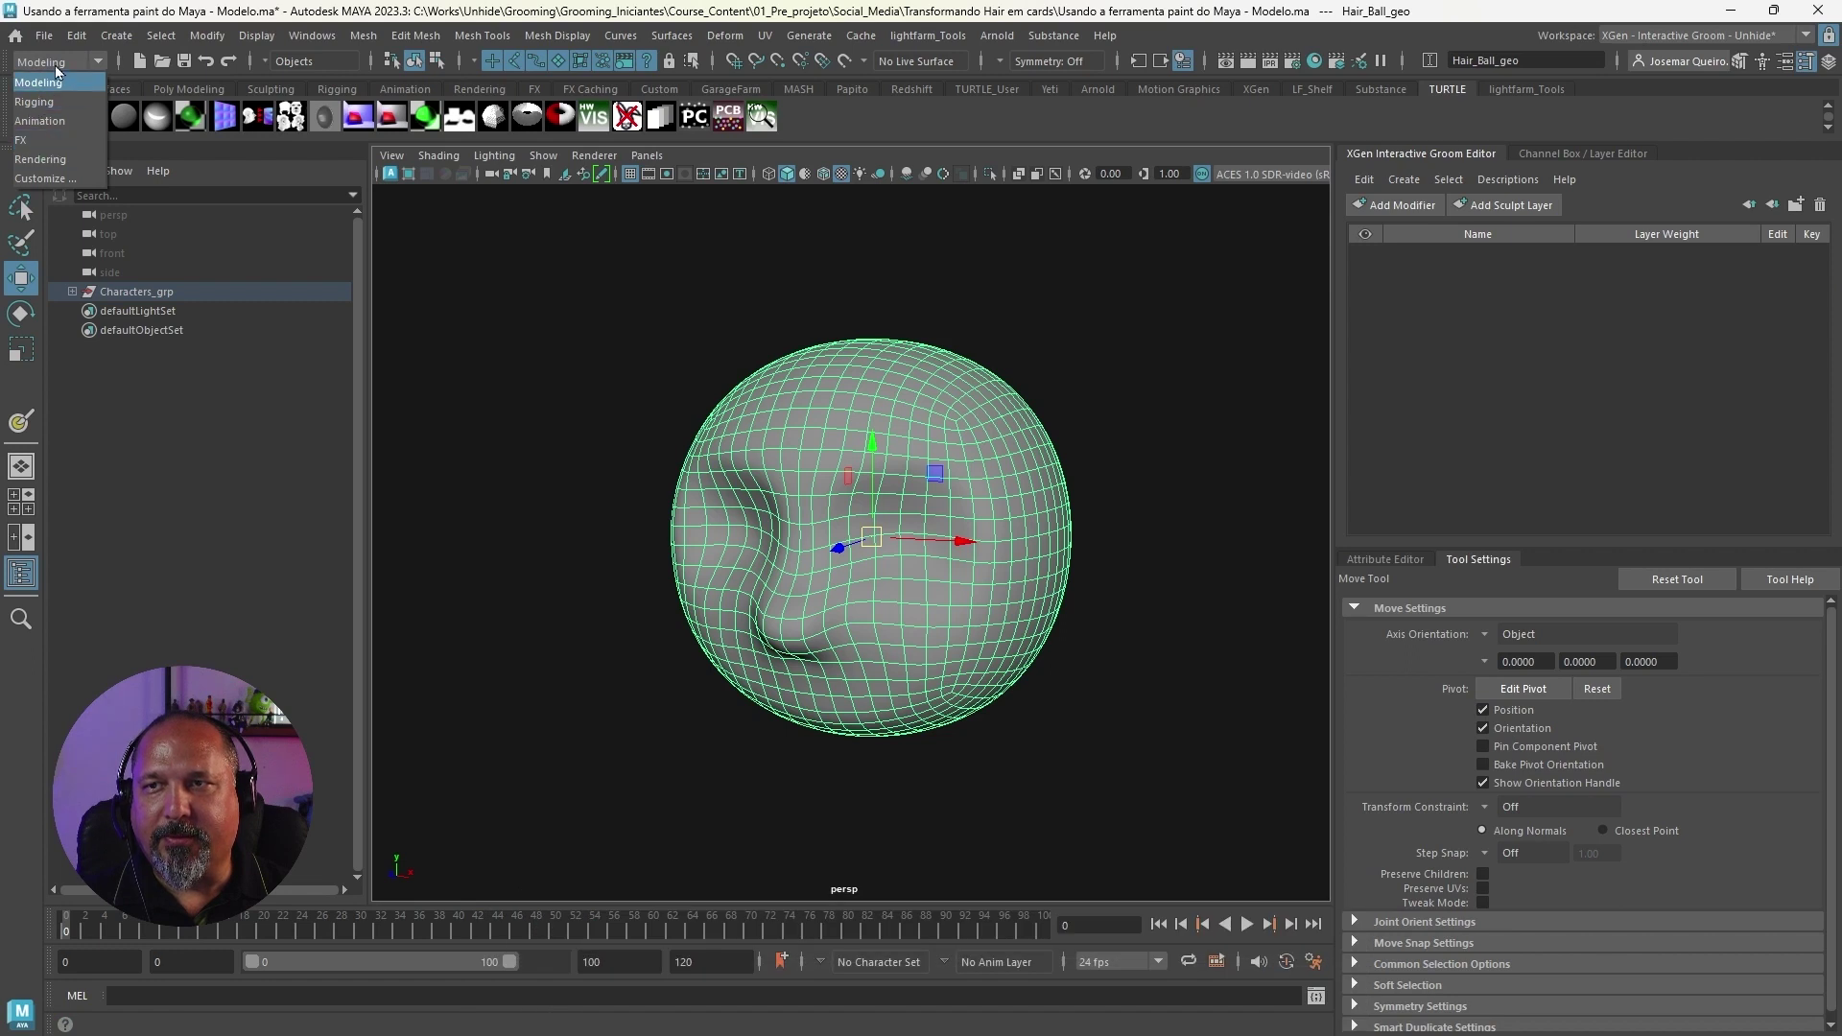
pyautogui.click(46, 159)
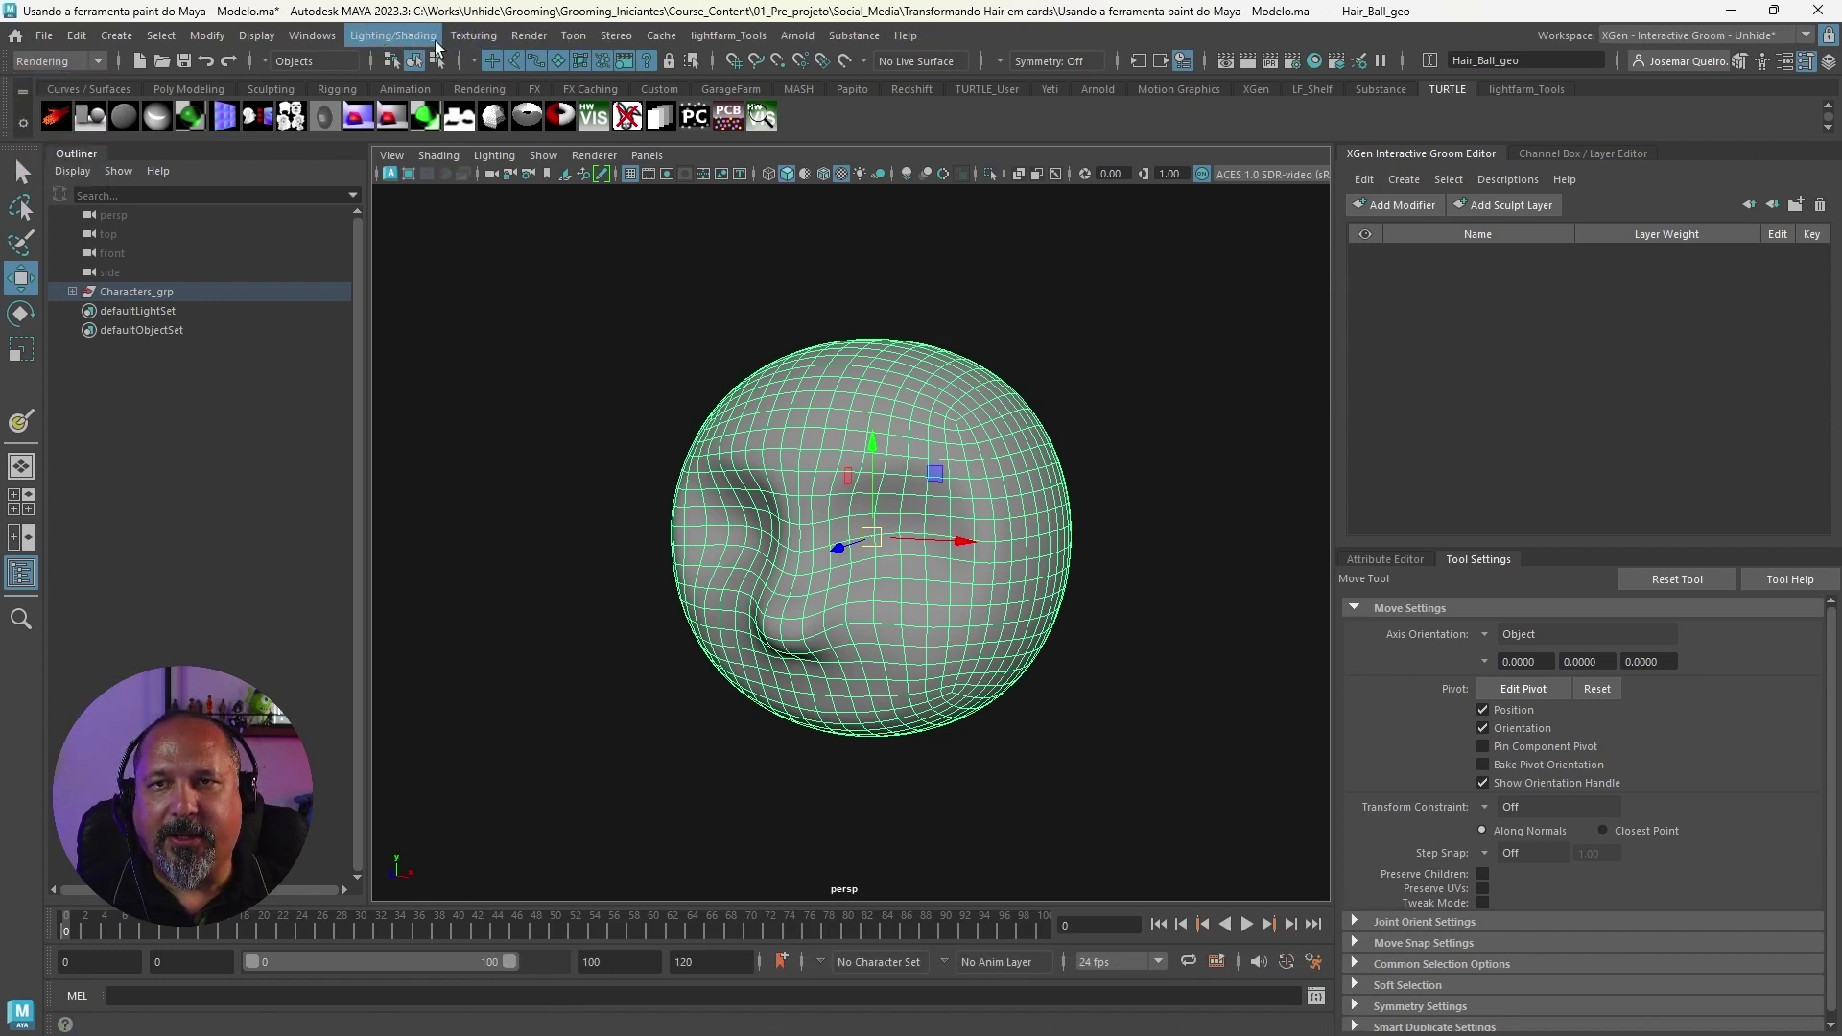
pyautogui.click(474, 34)
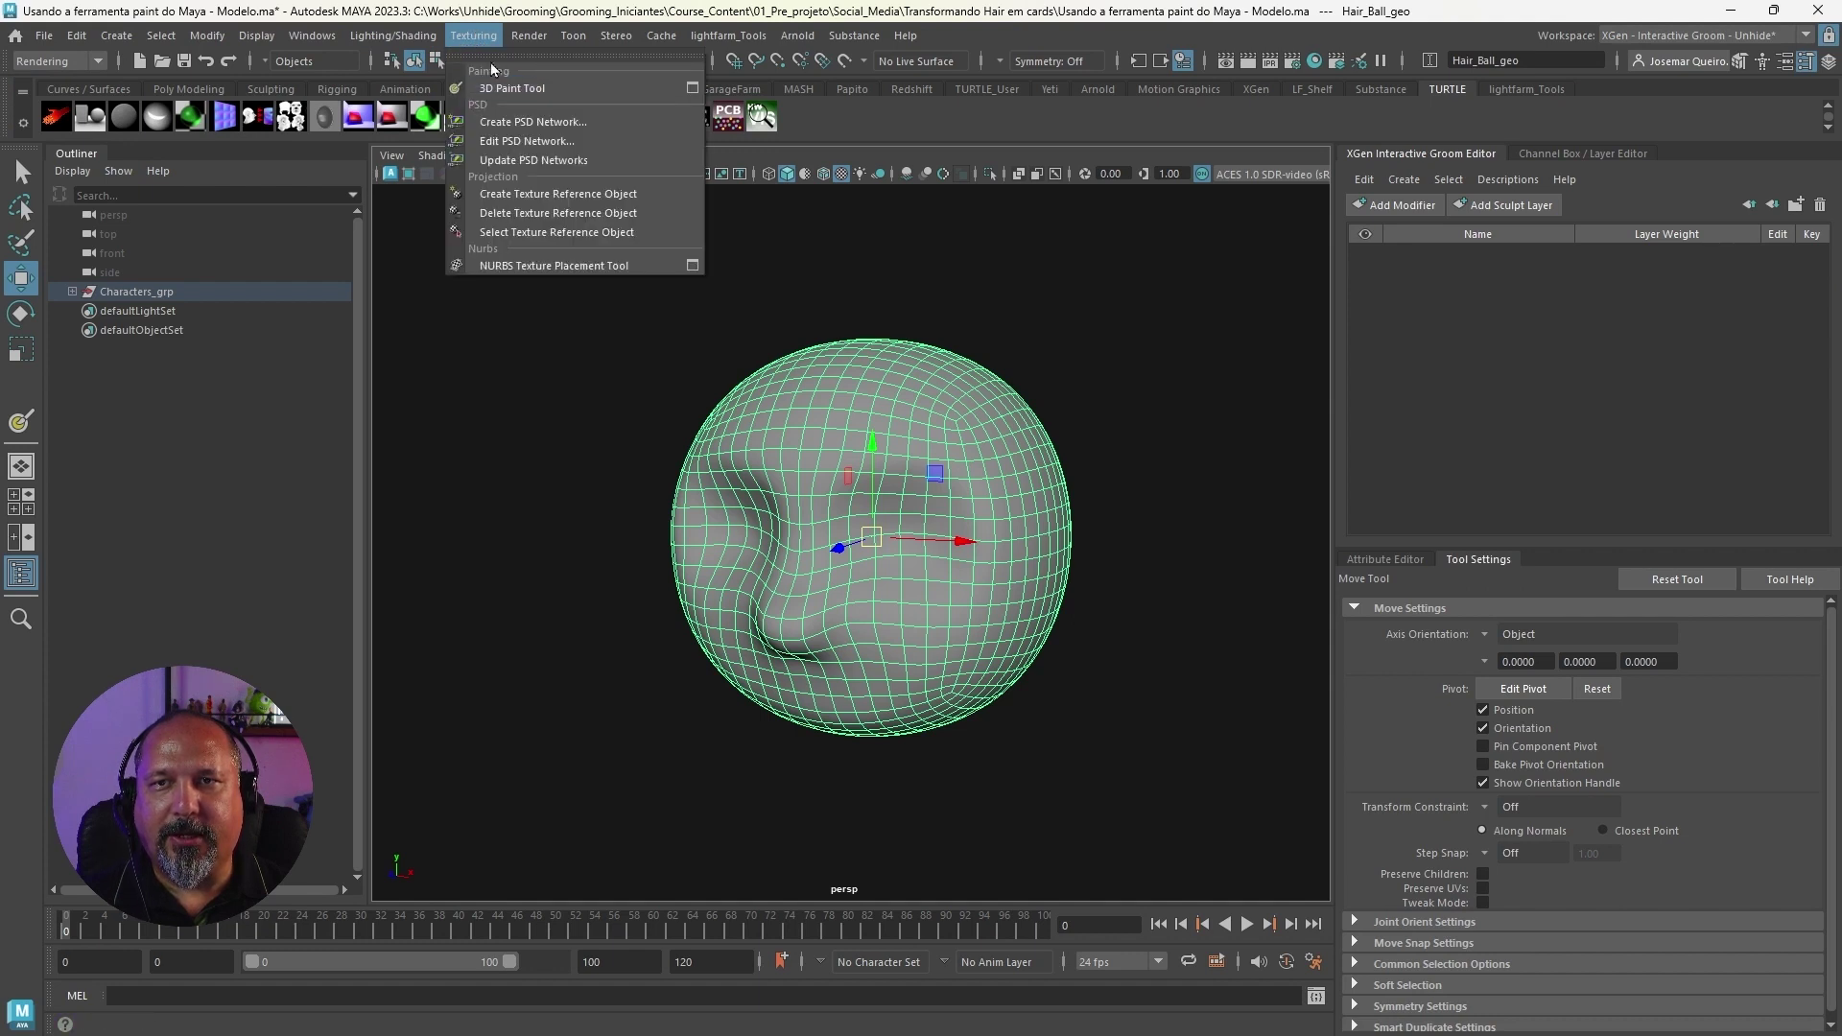
pyautogui.click(606, 92)
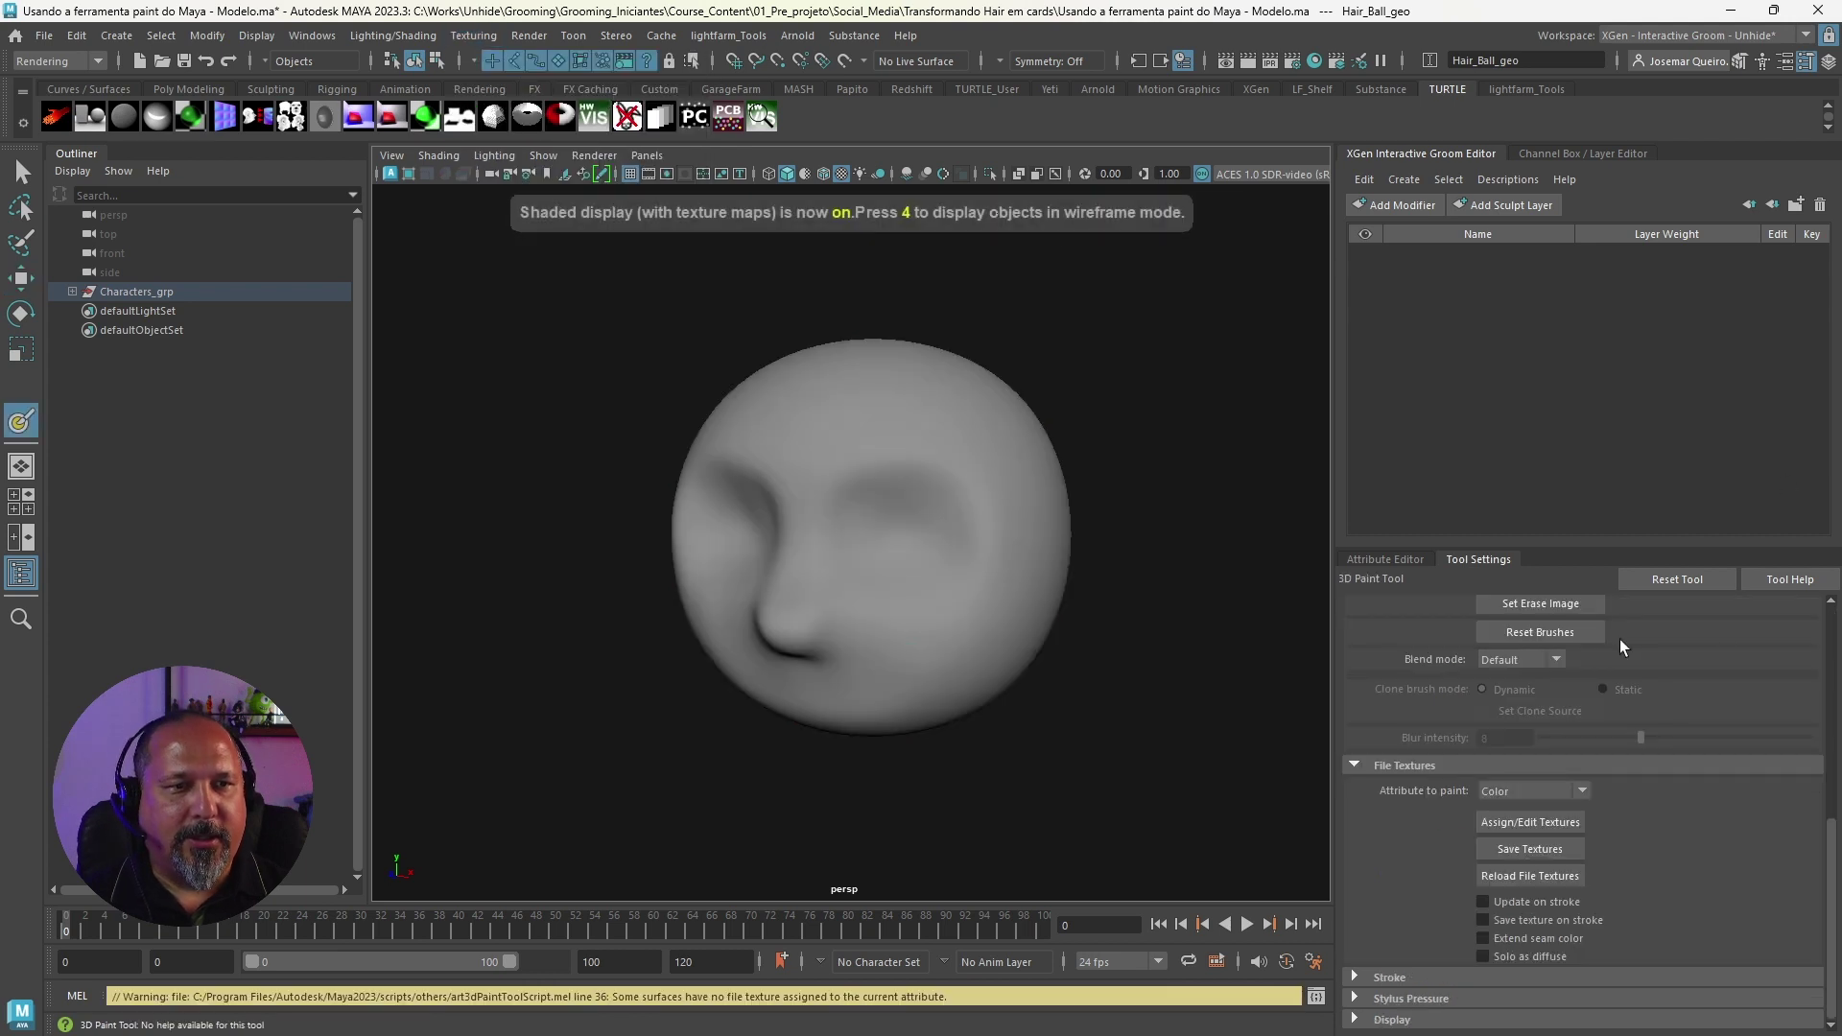
# Step: Check the ball's shape attributes, then bring the File Textures section of Tool Settings into view
pyautogui.click(1391, 562)
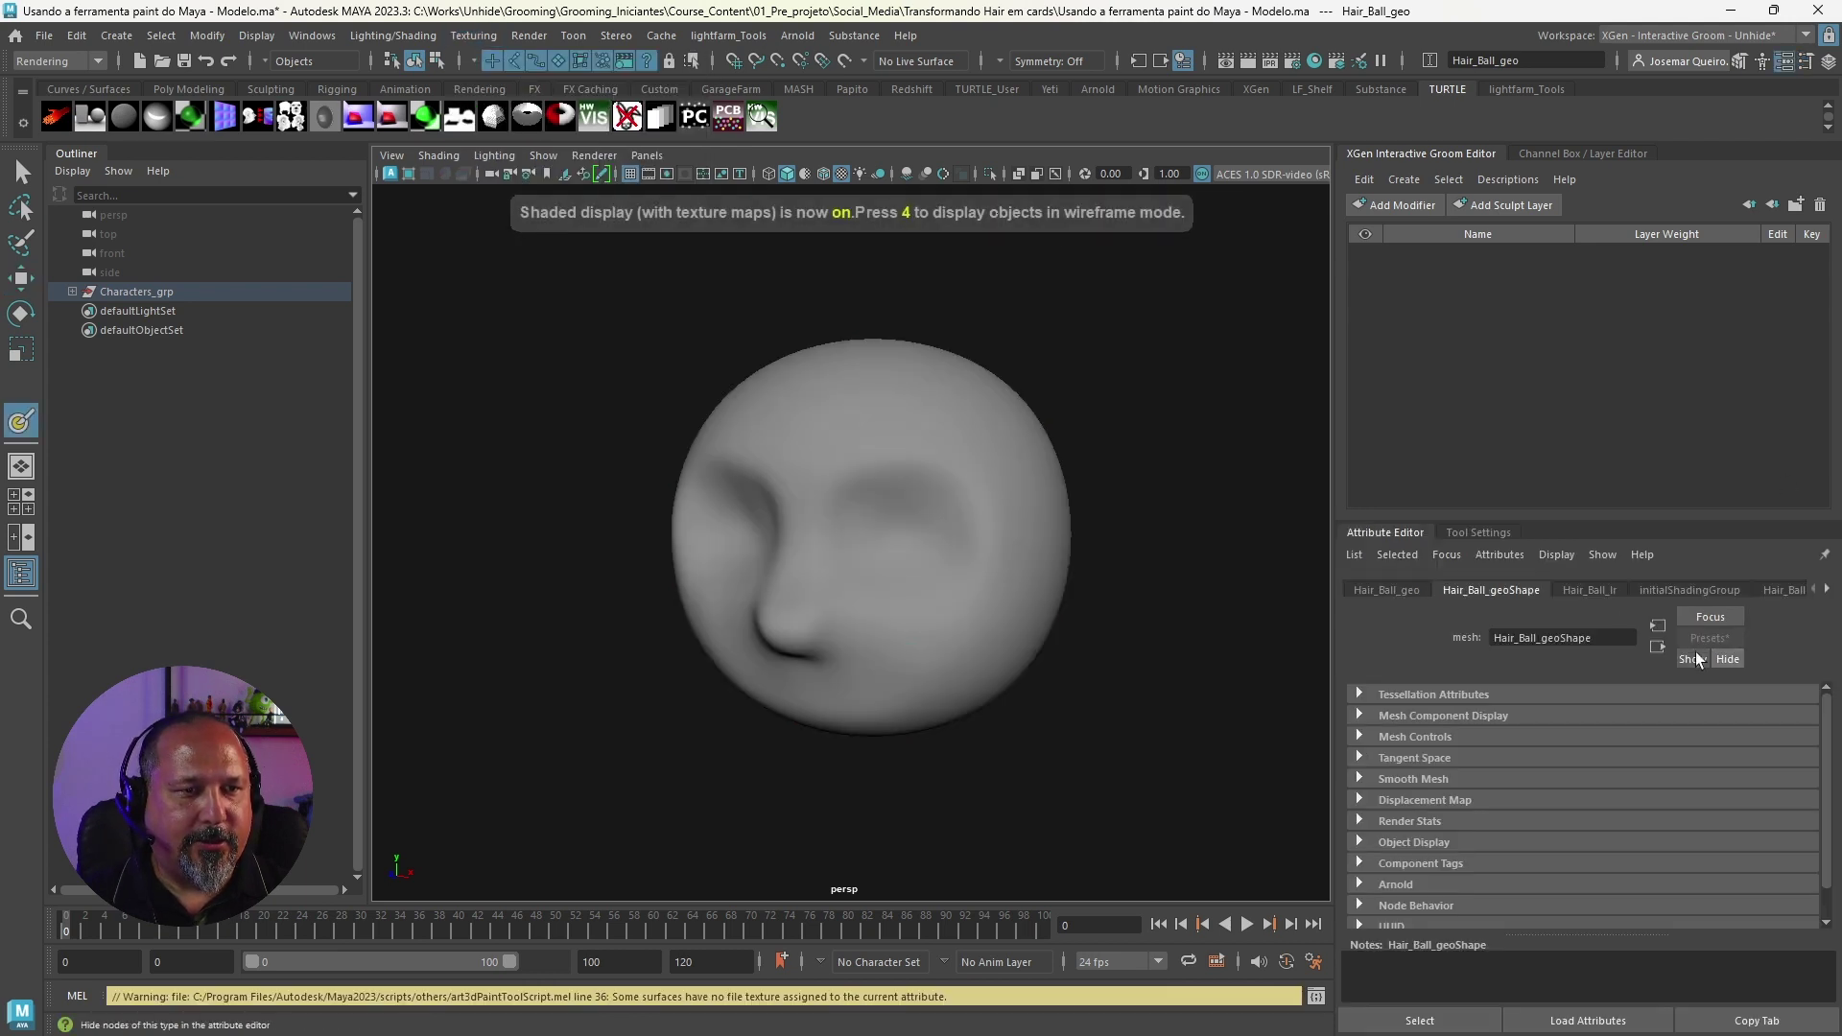
pyautogui.click(1476, 556)
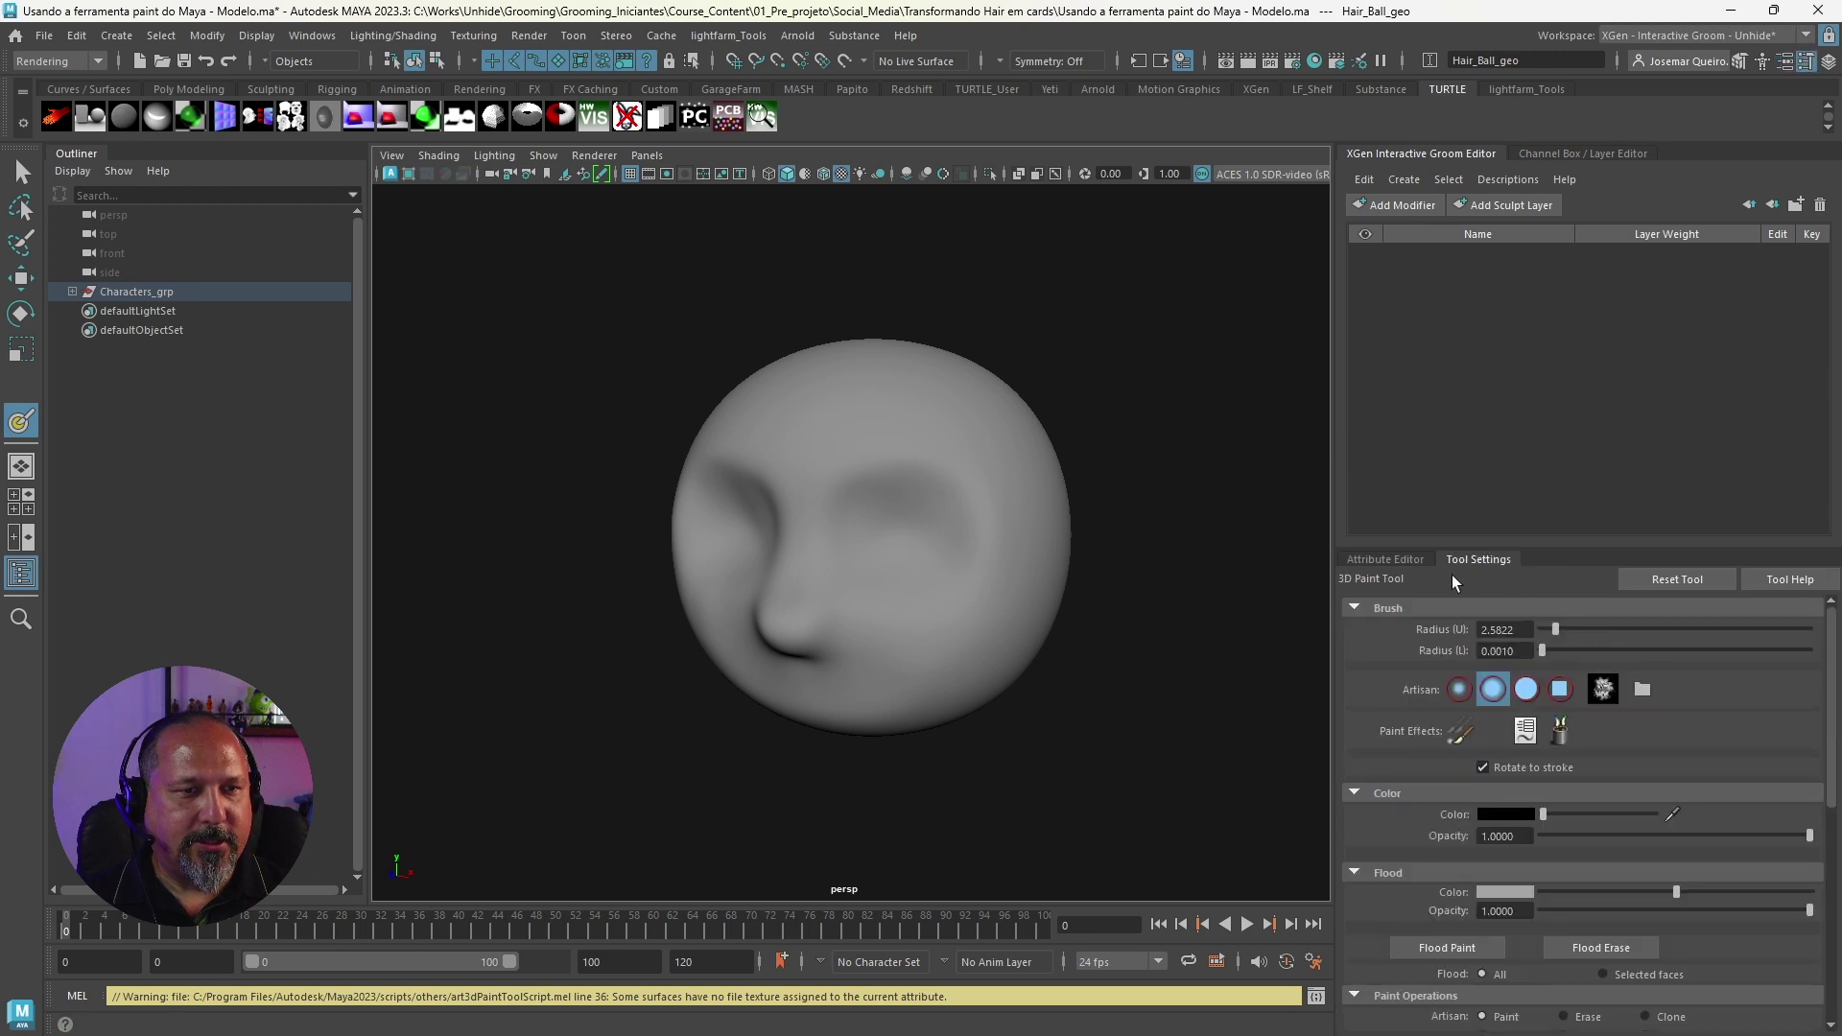
pyautogui.moveTo(1829, 682); pyautogui.dragTo(1830, 887)
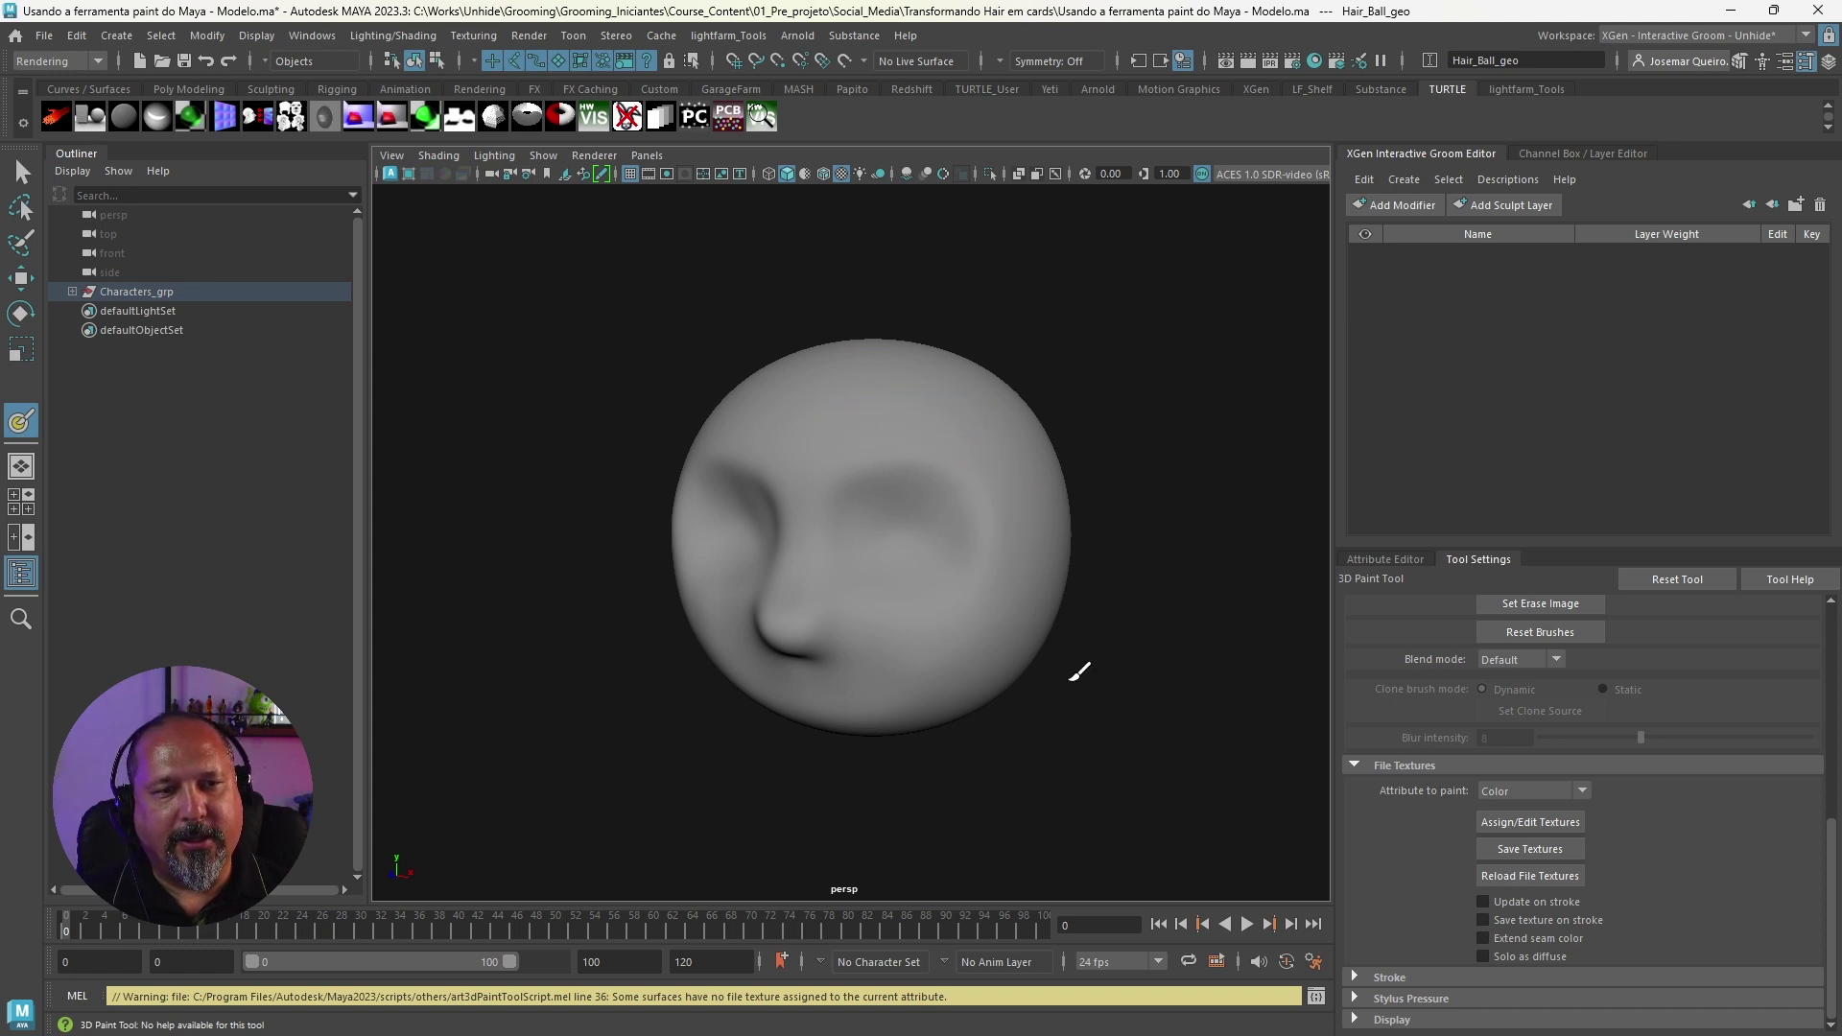
# Step: Assign a 1024 × 1024 file texture to the ball's Color attribute
pyautogui.click(1528, 825)
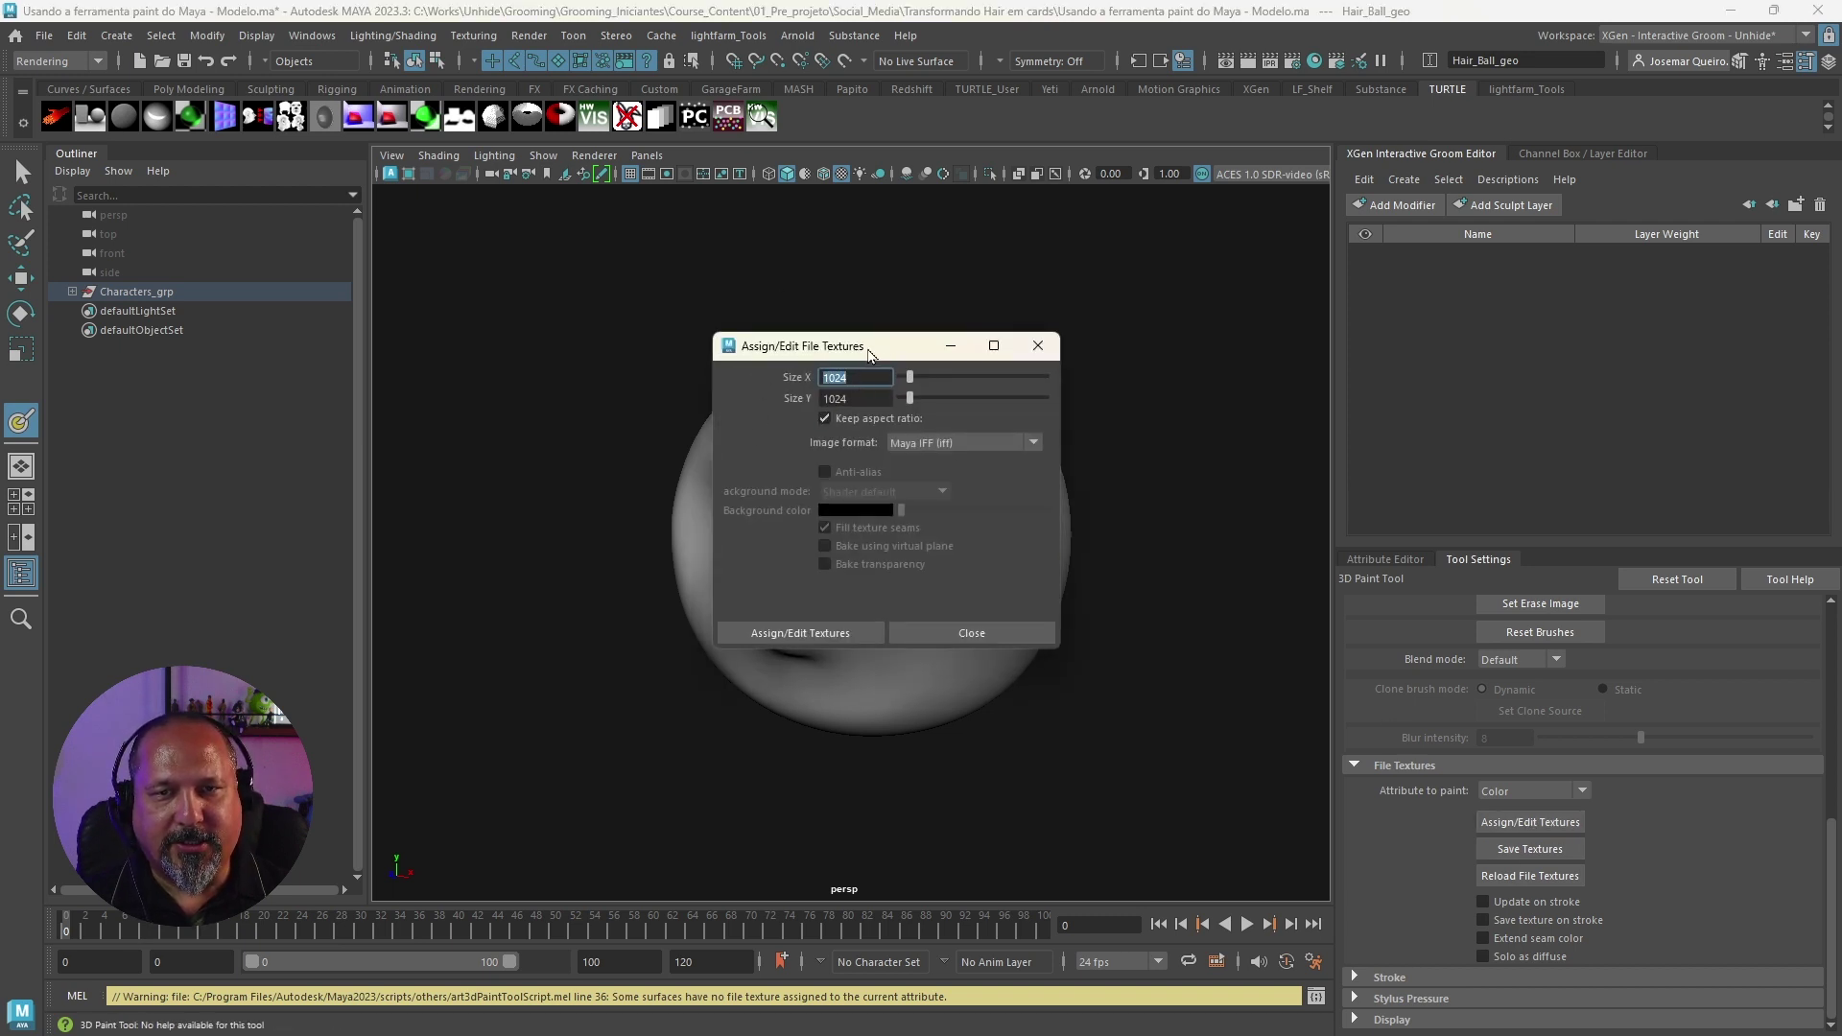
pyautogui.moveTo(869, 347); pyautogui.dragTo(936, 250)
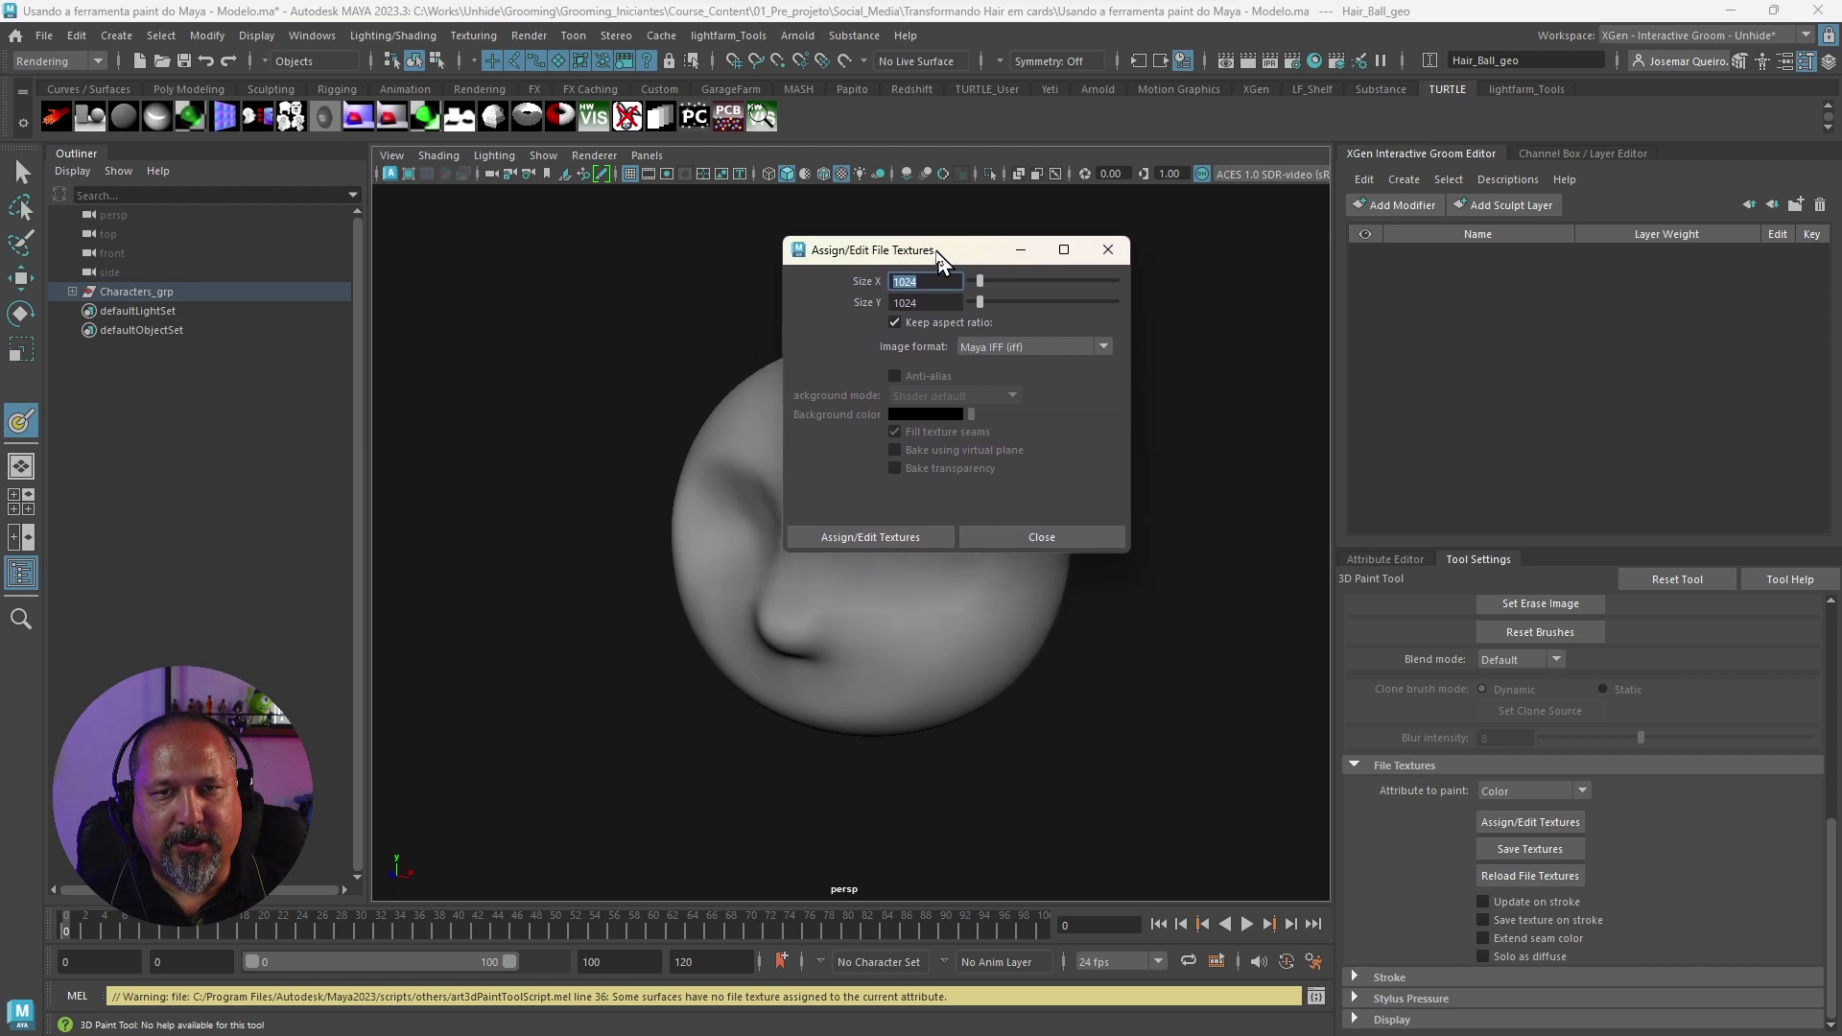
pyautogui.click(855, 534)
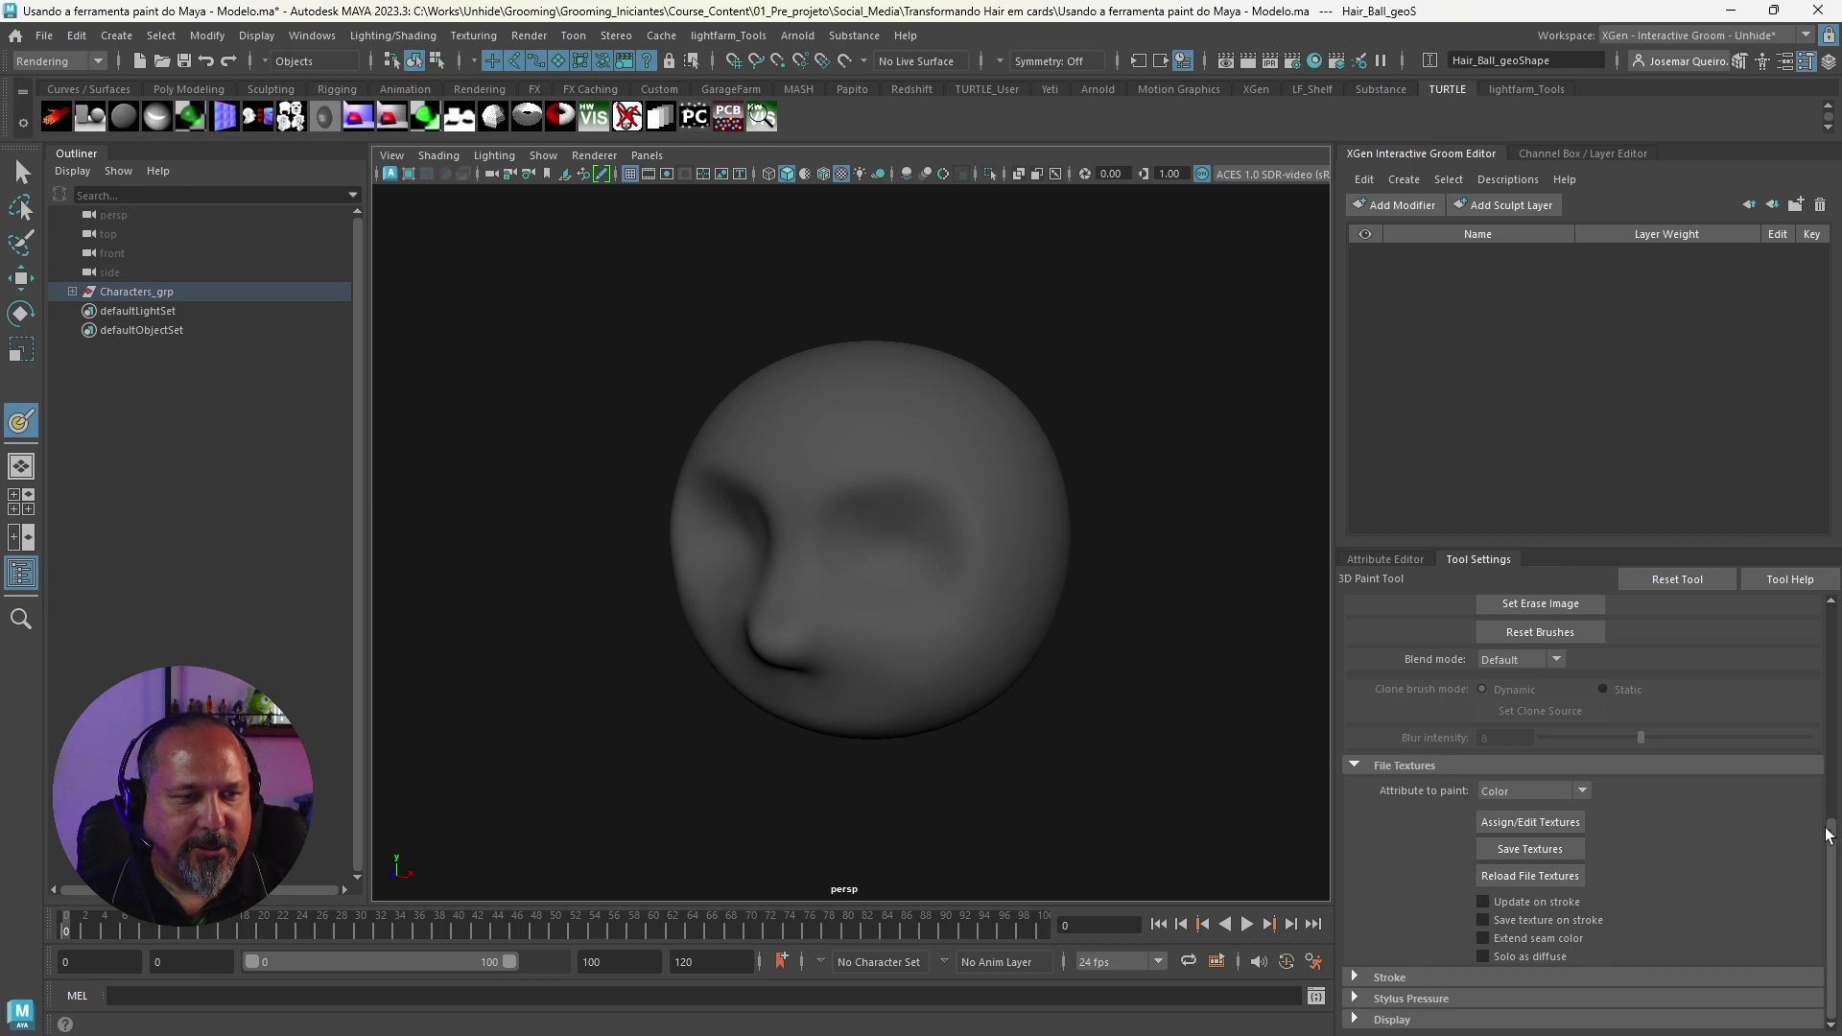
pyautogui.moveTo(1830, 842); pyautogui.dragTo(1812, 589)
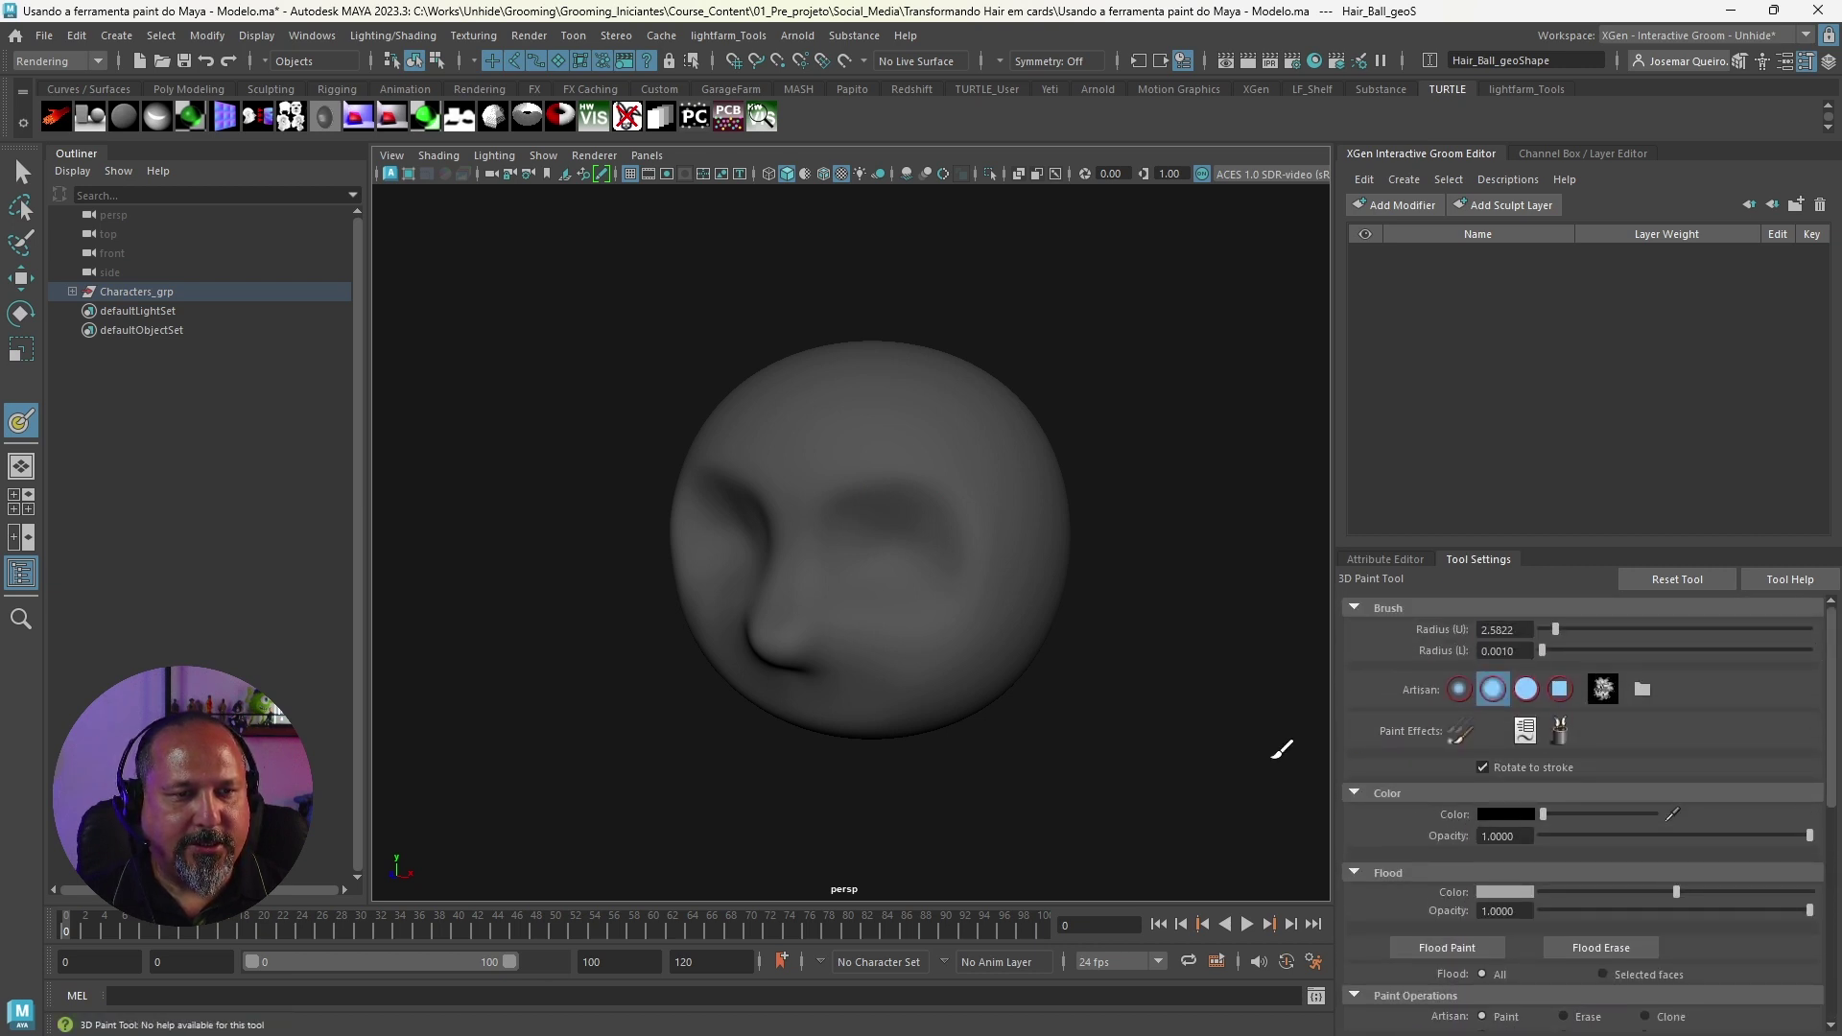
# Step: Raise the brush radius to 4.6931, paint and undo a test stroke, and lighten the colour slightly
pyautogui.moveTo(1561, 630); pyautogui.dragTo(1568, 629)
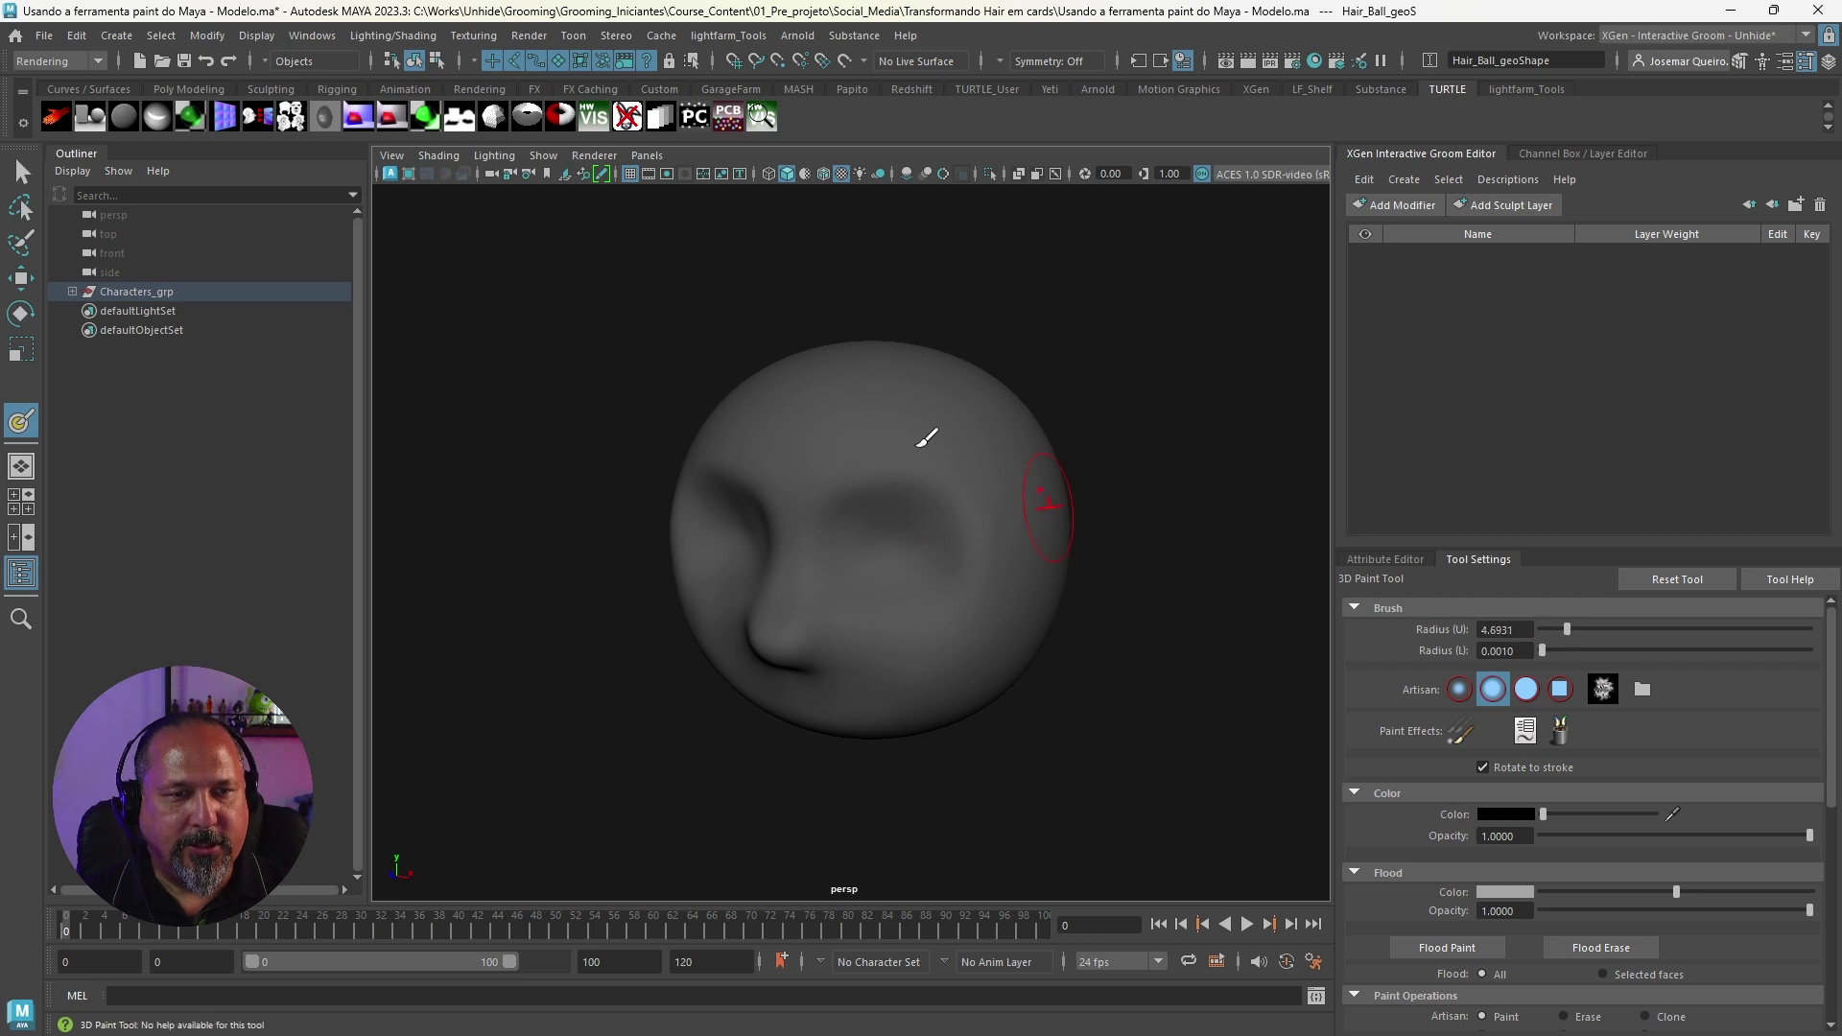
pyautogui.moveTo(925, 425); pyautogui.dragTo(855, 411)
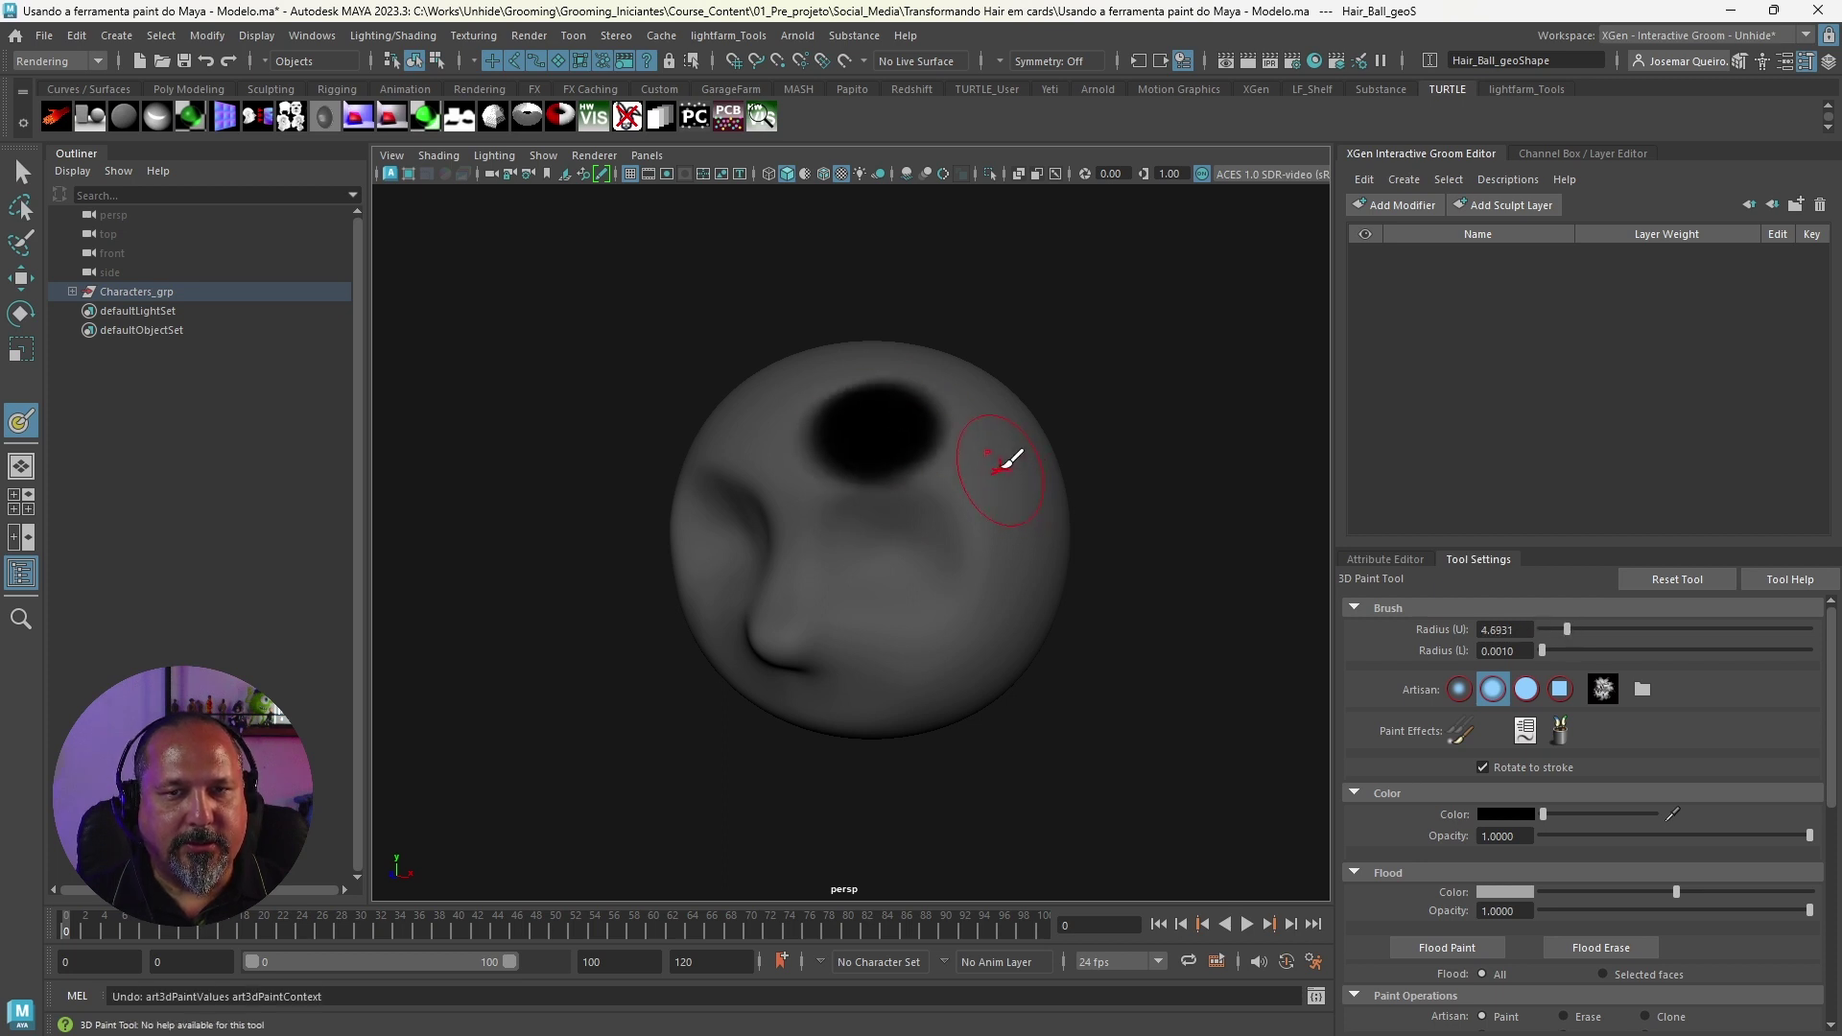
pyautogui.hotkey('ctrl', 'z')
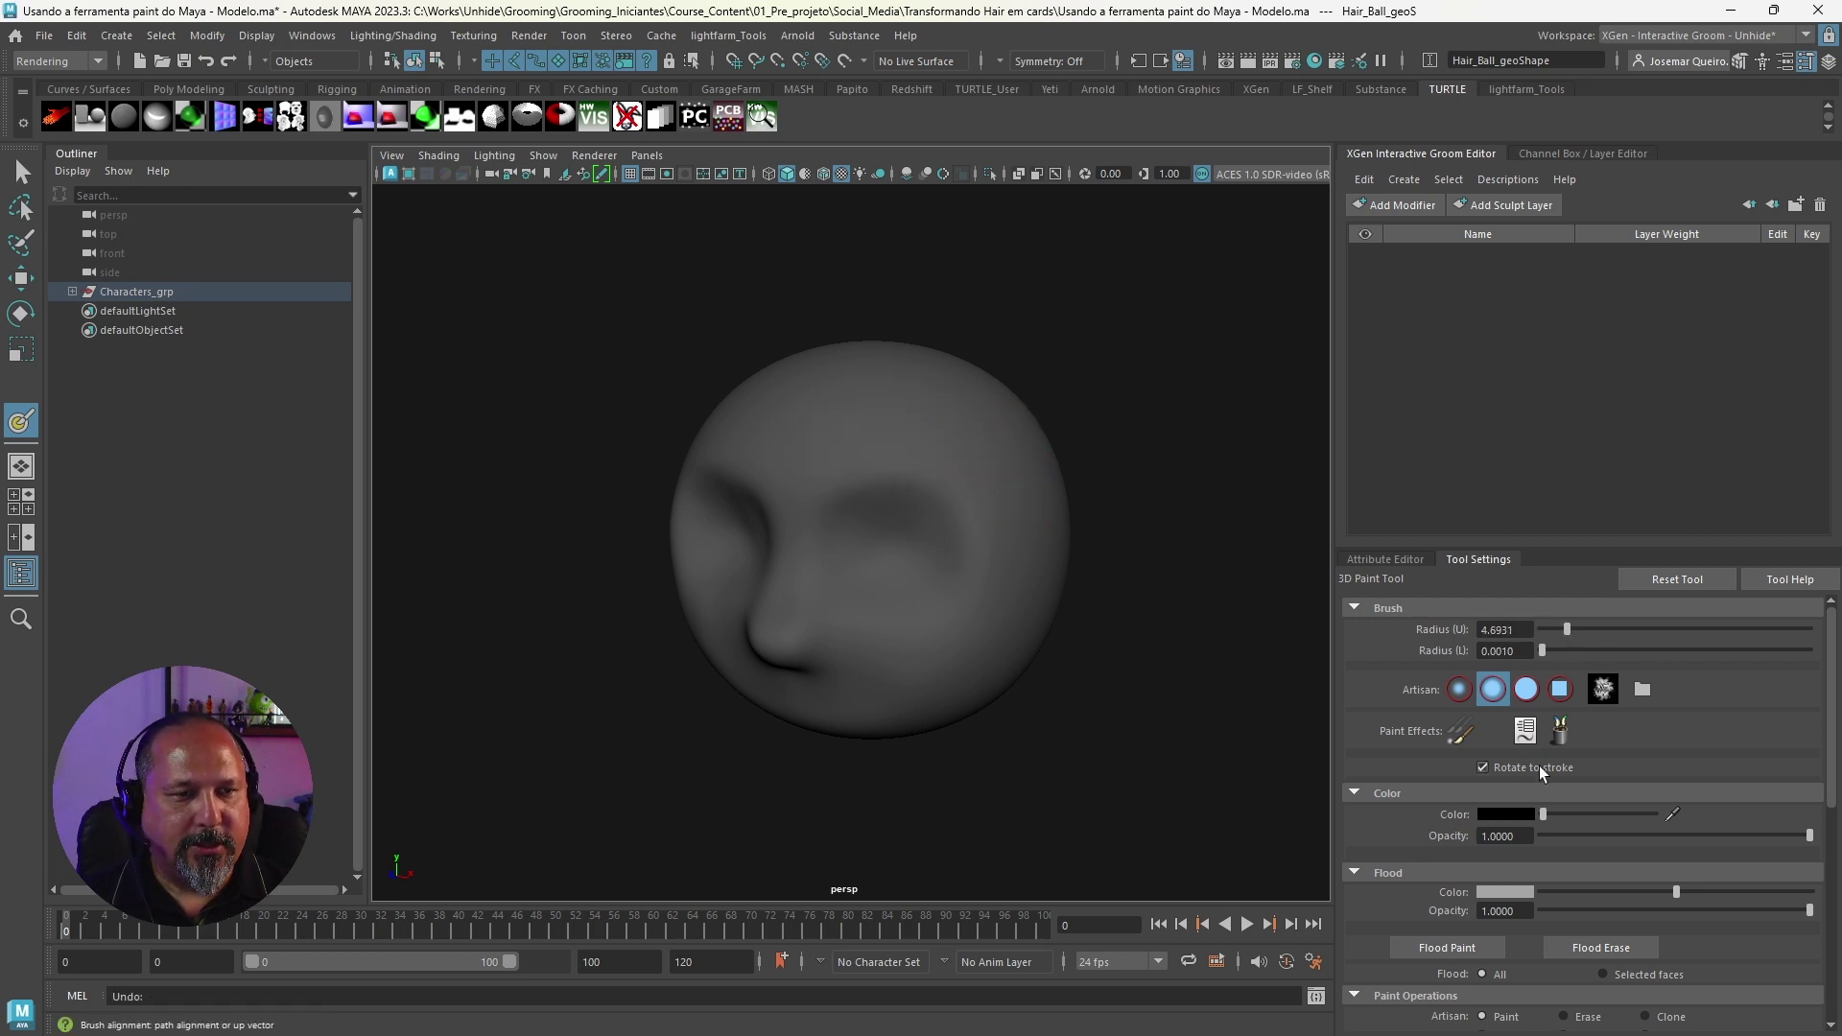
pyautogui.moveTo(1543, 813); pyautogui.dragTo(1551, 814)
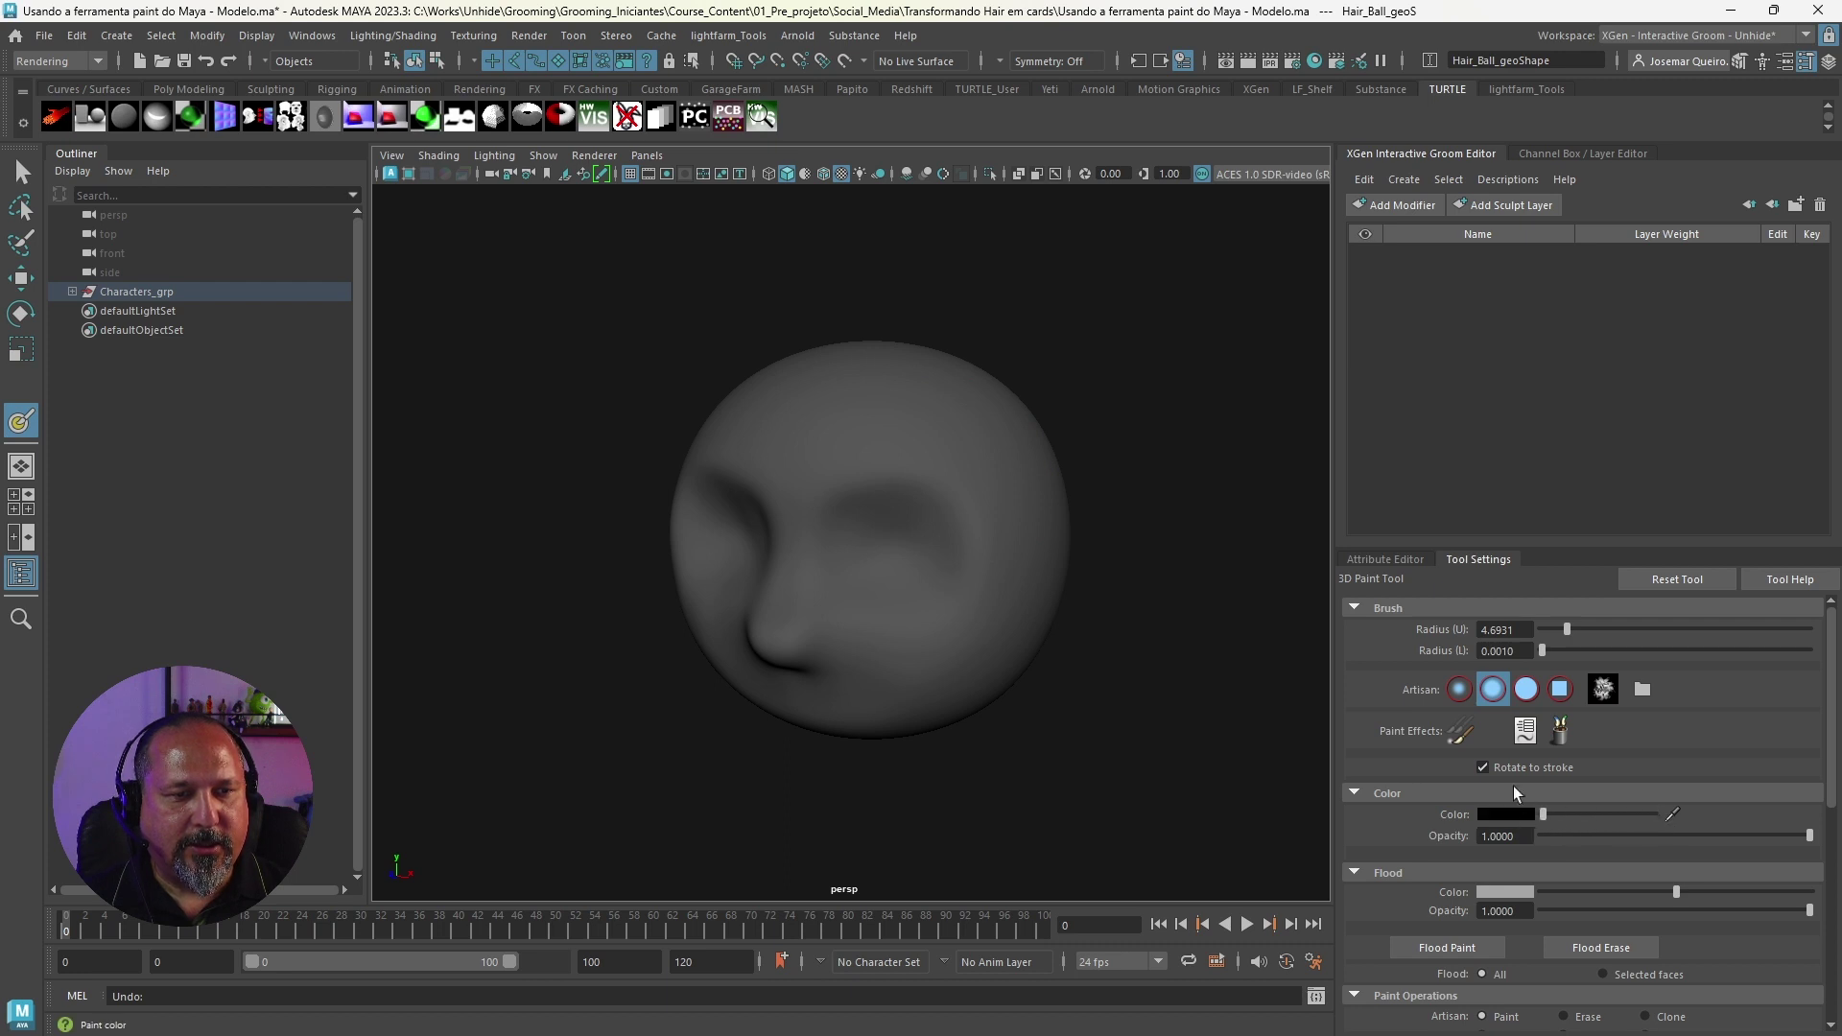
# Step: Paint dark strokes on the forehead and side using Gaussian, soft and hard profiles, then browse brush stamps
pyautogui.click(1459, 689)
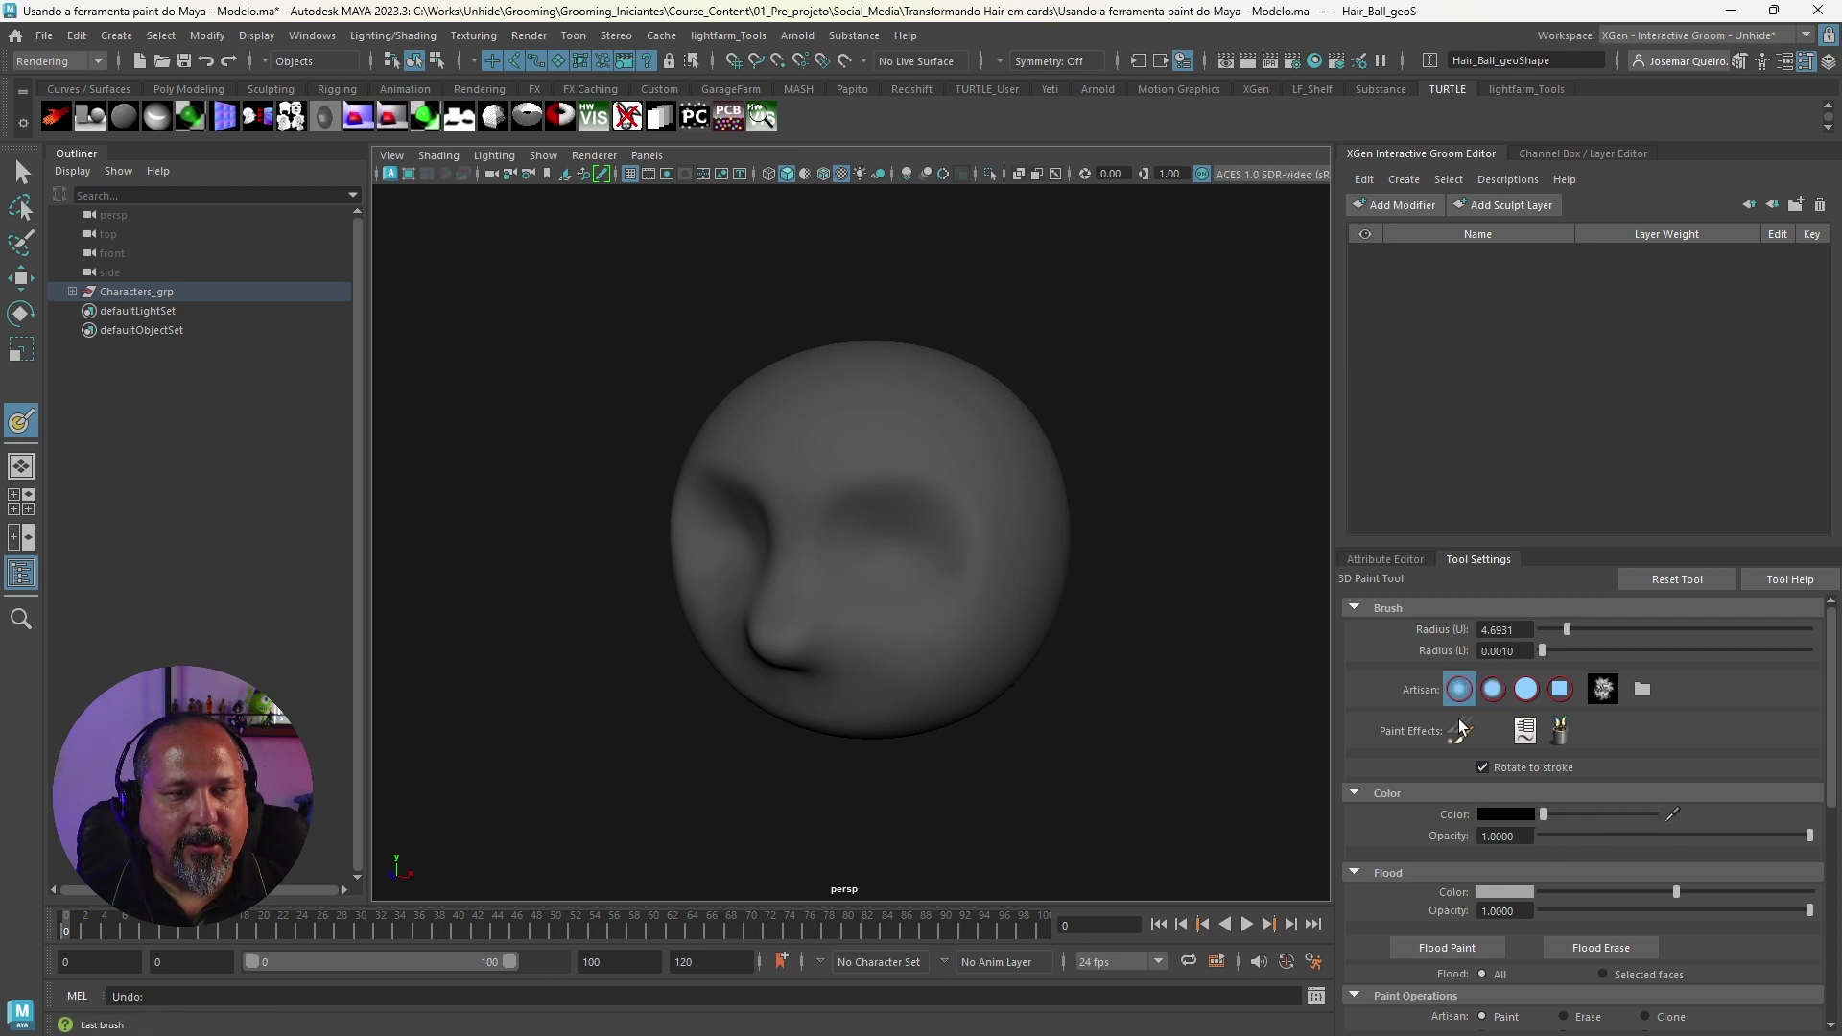
pyautogui.moveTo(842, 420)
pyautogui.mouseDown()
pyautogui.moveTo(946, 424)
pyautogui.moveTo(839, 399)
pyautogui.moveTo(964, 423)
pyautogui.mouseUp()
pyautogui.click(1499, 691)
pyautogui.moveTo(958, 566); pyautogui.dragTo(1011, 538)
pyautogui.click(1525, 690)
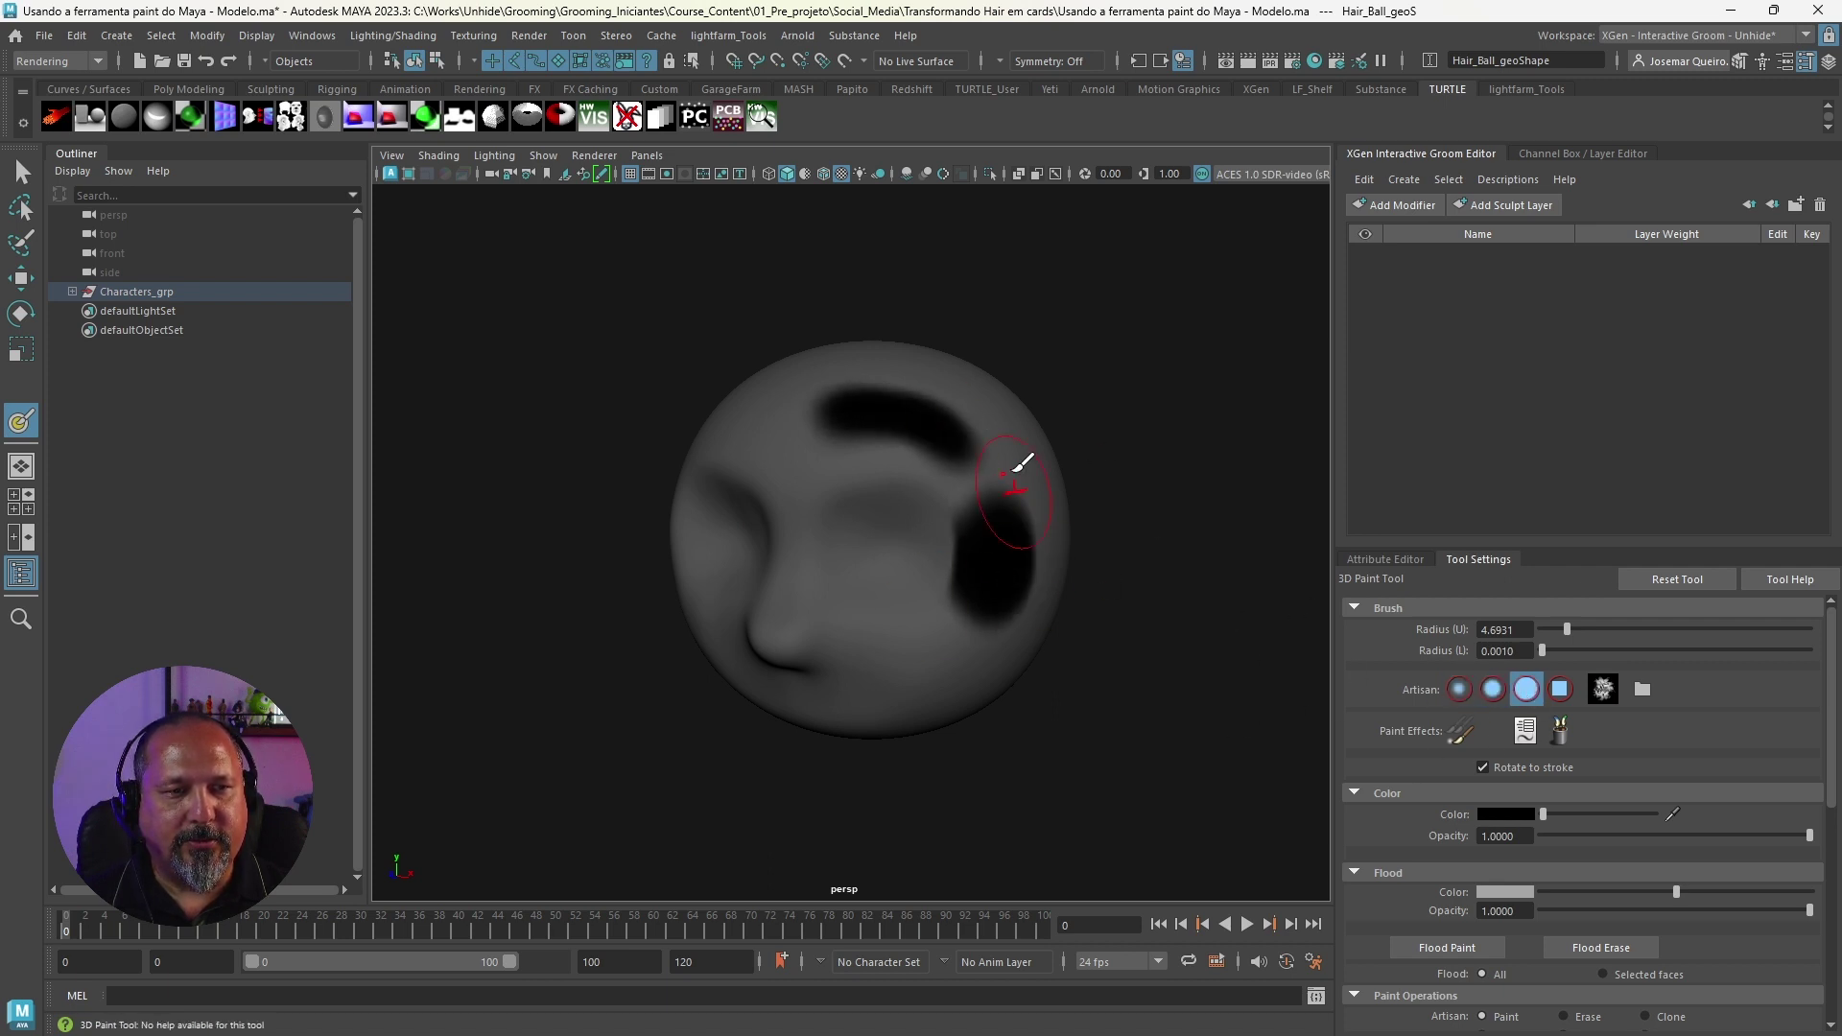
pyautogui.moveTo(1020, 464)
pyautogui.keyDown('alt'); pyautogui.mouseDown()
pyautogui.moveTo(876, 464)
pyautogui.moveTo(896, 539)
pyautogui.moveTo(878, 486)
pyautogui.moveTo(1177, 492)
pyautogui.mouseUp(); pyautogui.keyUp('alt')
pyautogui.moveTo(1065, 499)
pyautogui.keyDown('alt'); pyautogui.mouseDown()
pyautogui.moveTo(946, 493)
pyautogui.moveTo(884, 429)
pyautogui.moveTo(1139, 431)
pyautogui.mouseUp(); pyautogui.keyUp('alt')
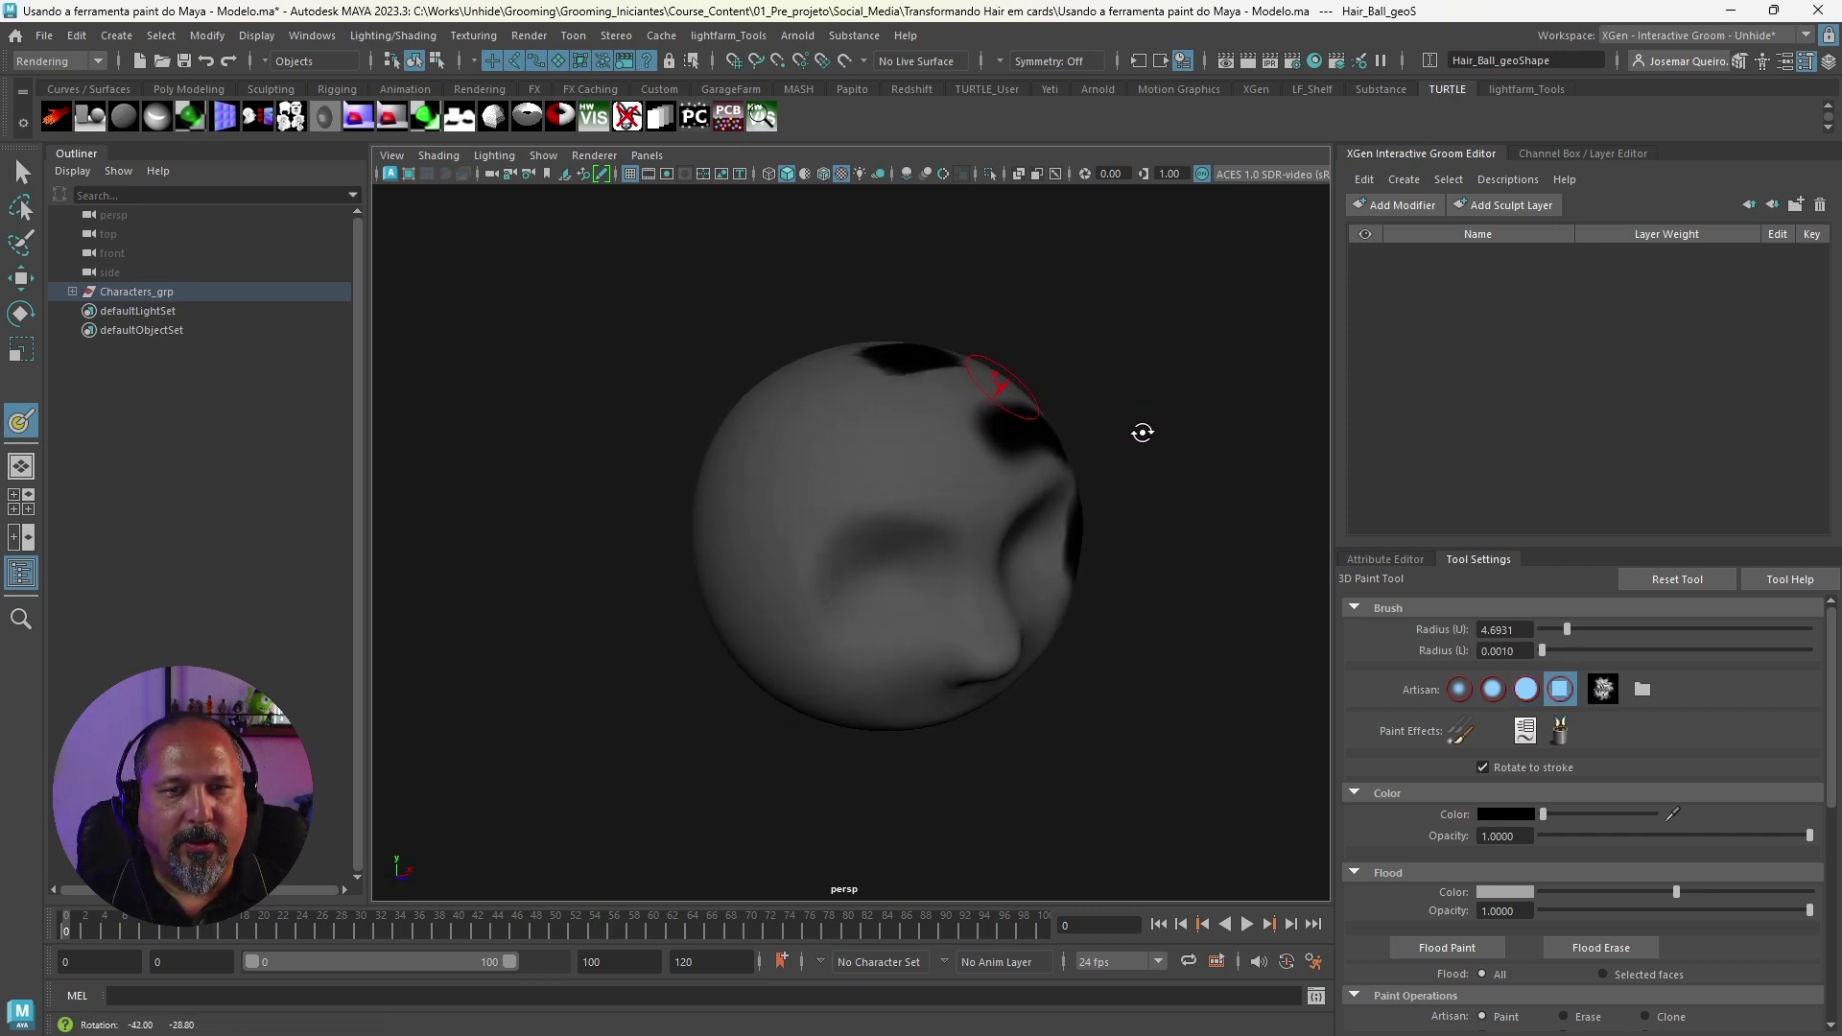
pyautogui.click(1642, 690)
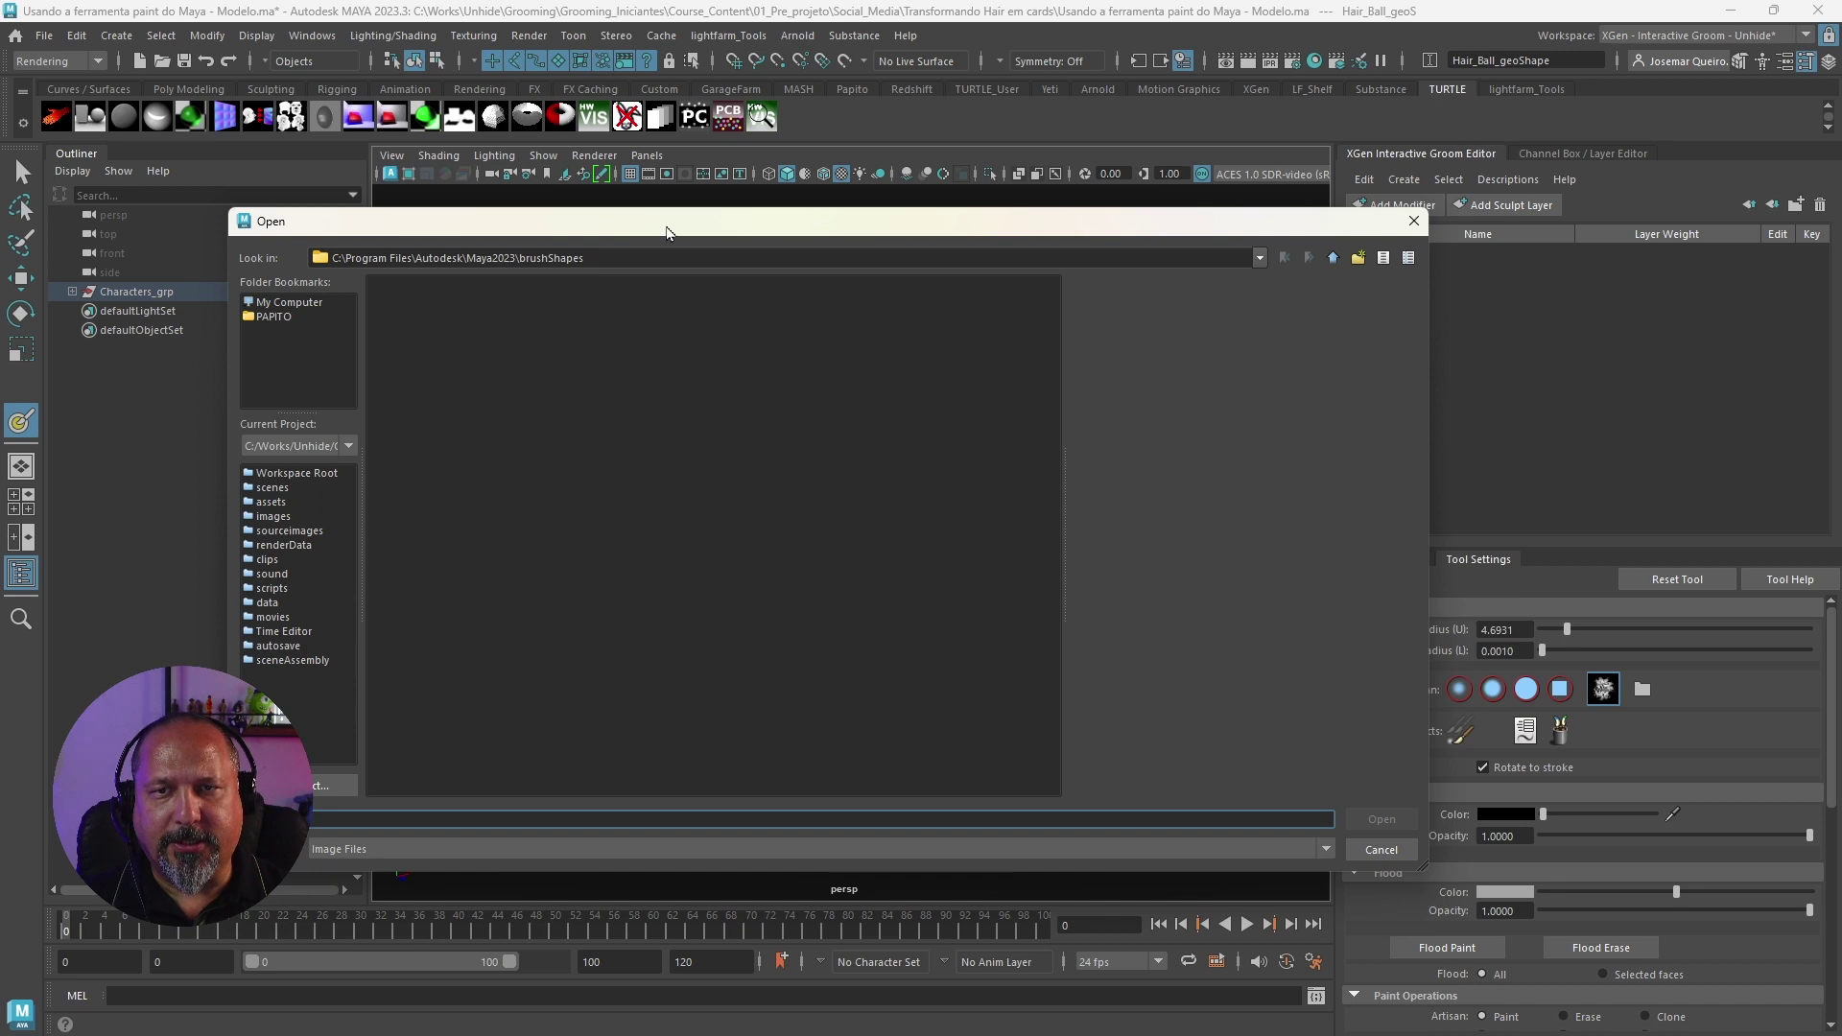
# Step: Preview the splat, sponge and spotty brush shapes and load spotty.jpg as the brush stamp
pyautogui.moveTo(667, 232); pyautogui.dragTo(736, 214)
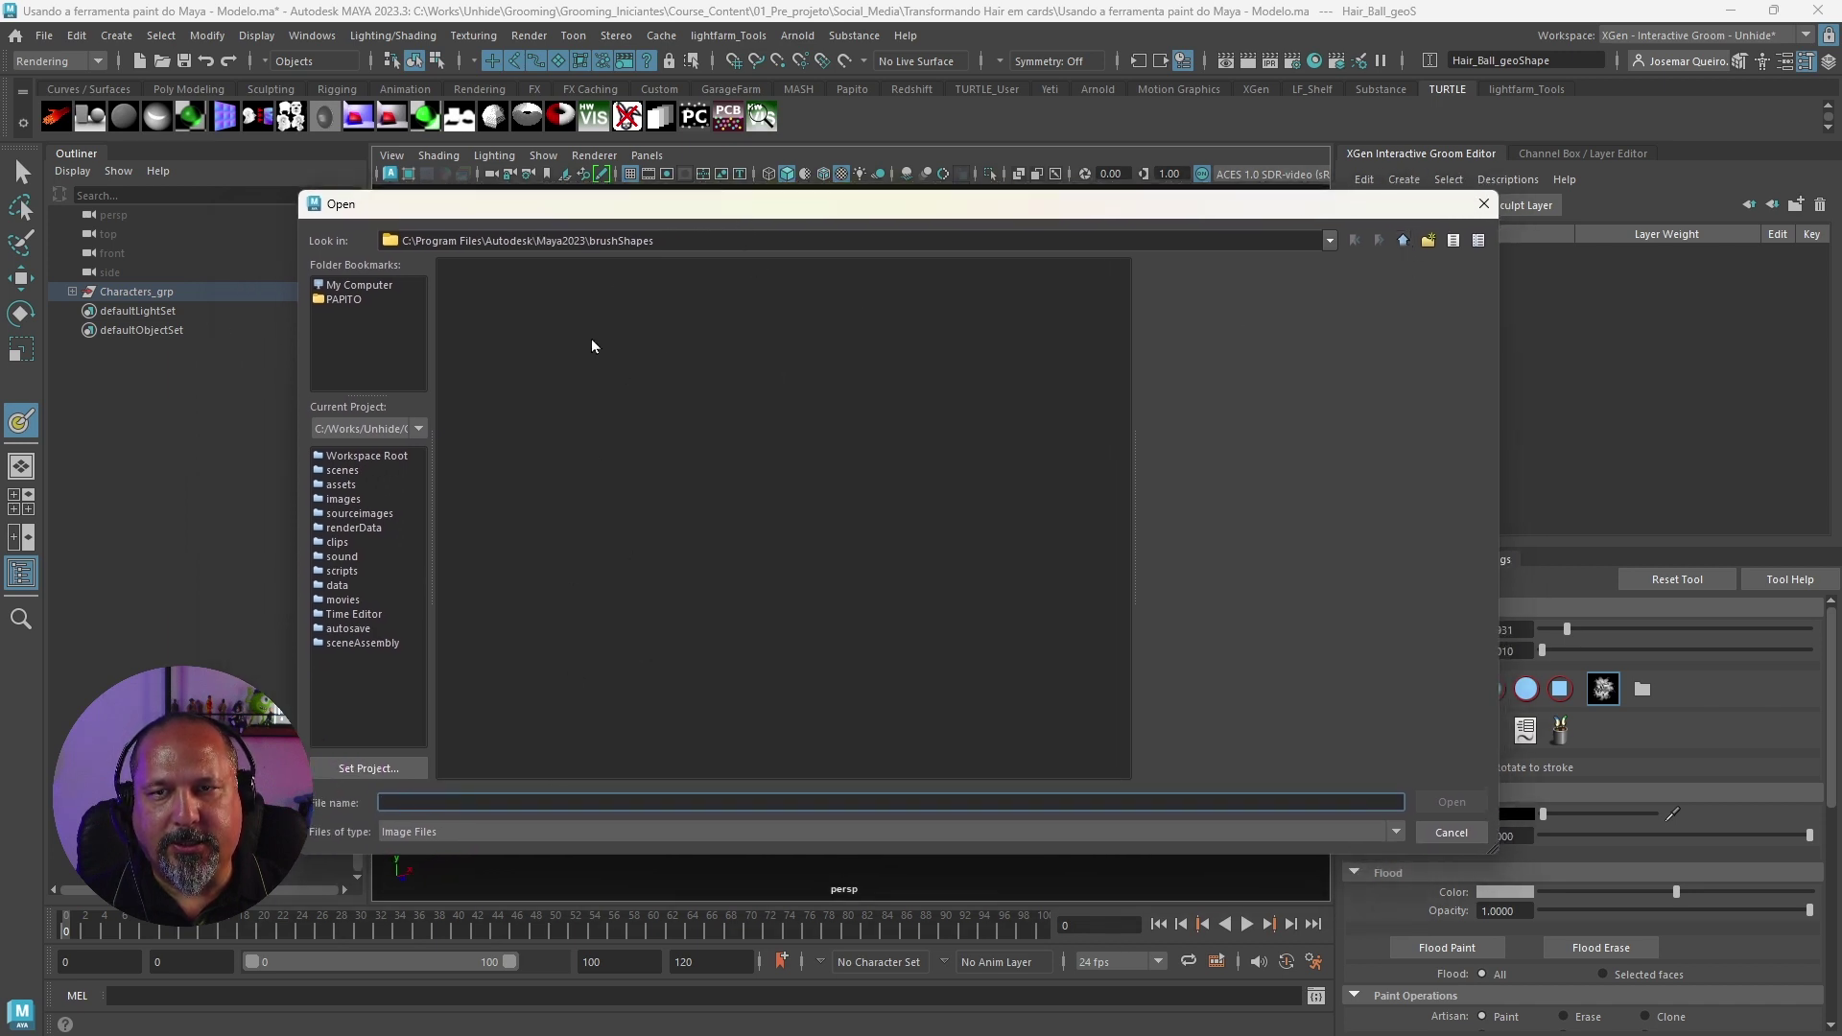
pyautogui.click(614, 373)
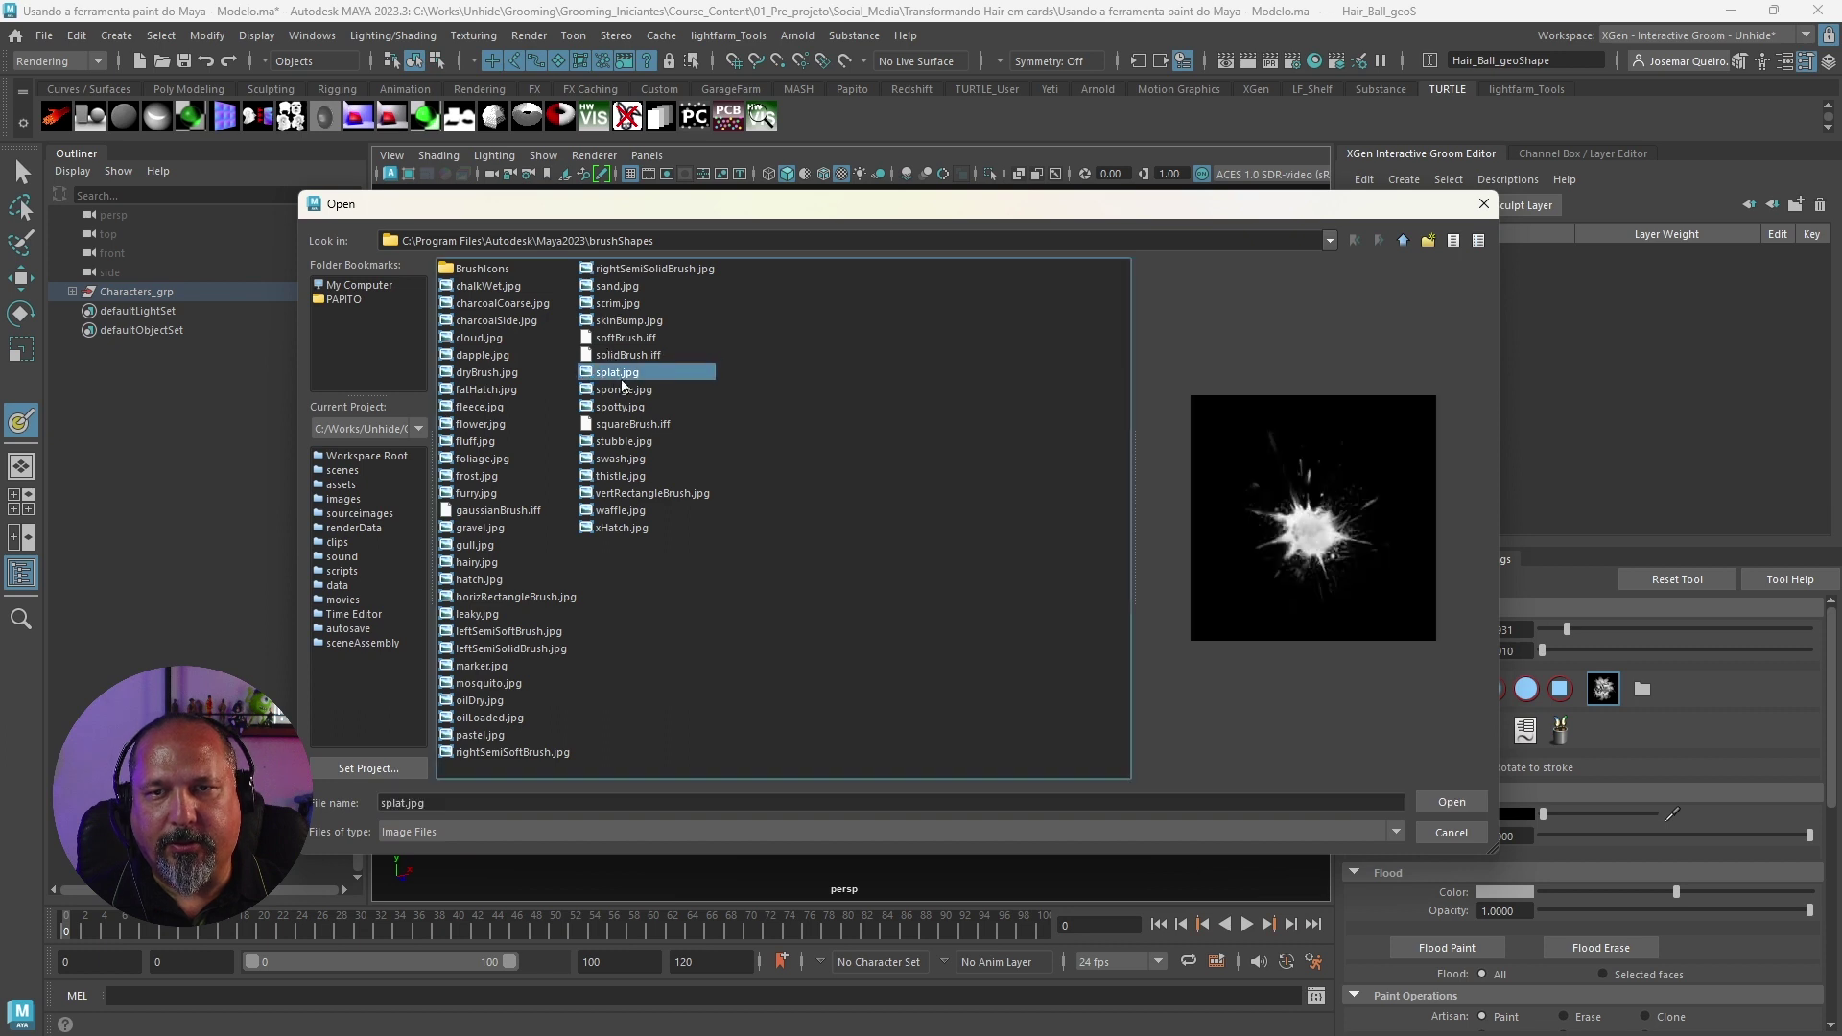
pyautogui.click(652, 389)
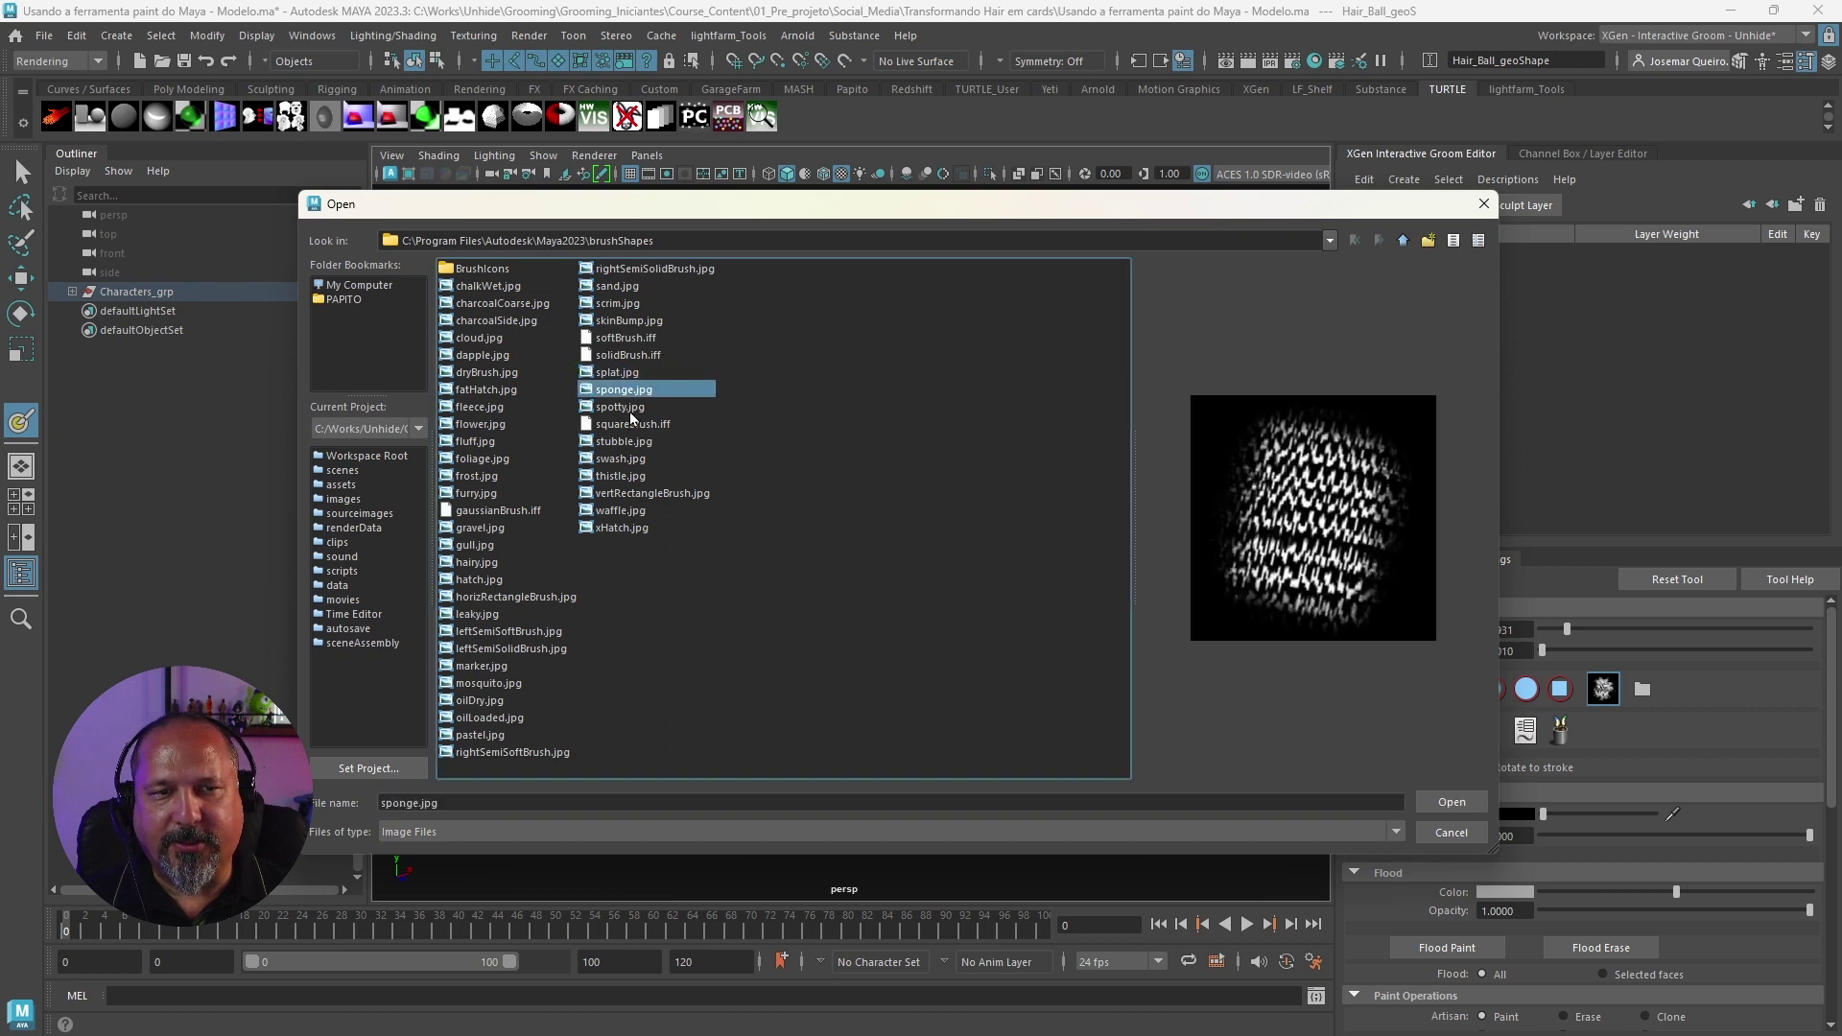
pyautogui.click(625, 407)
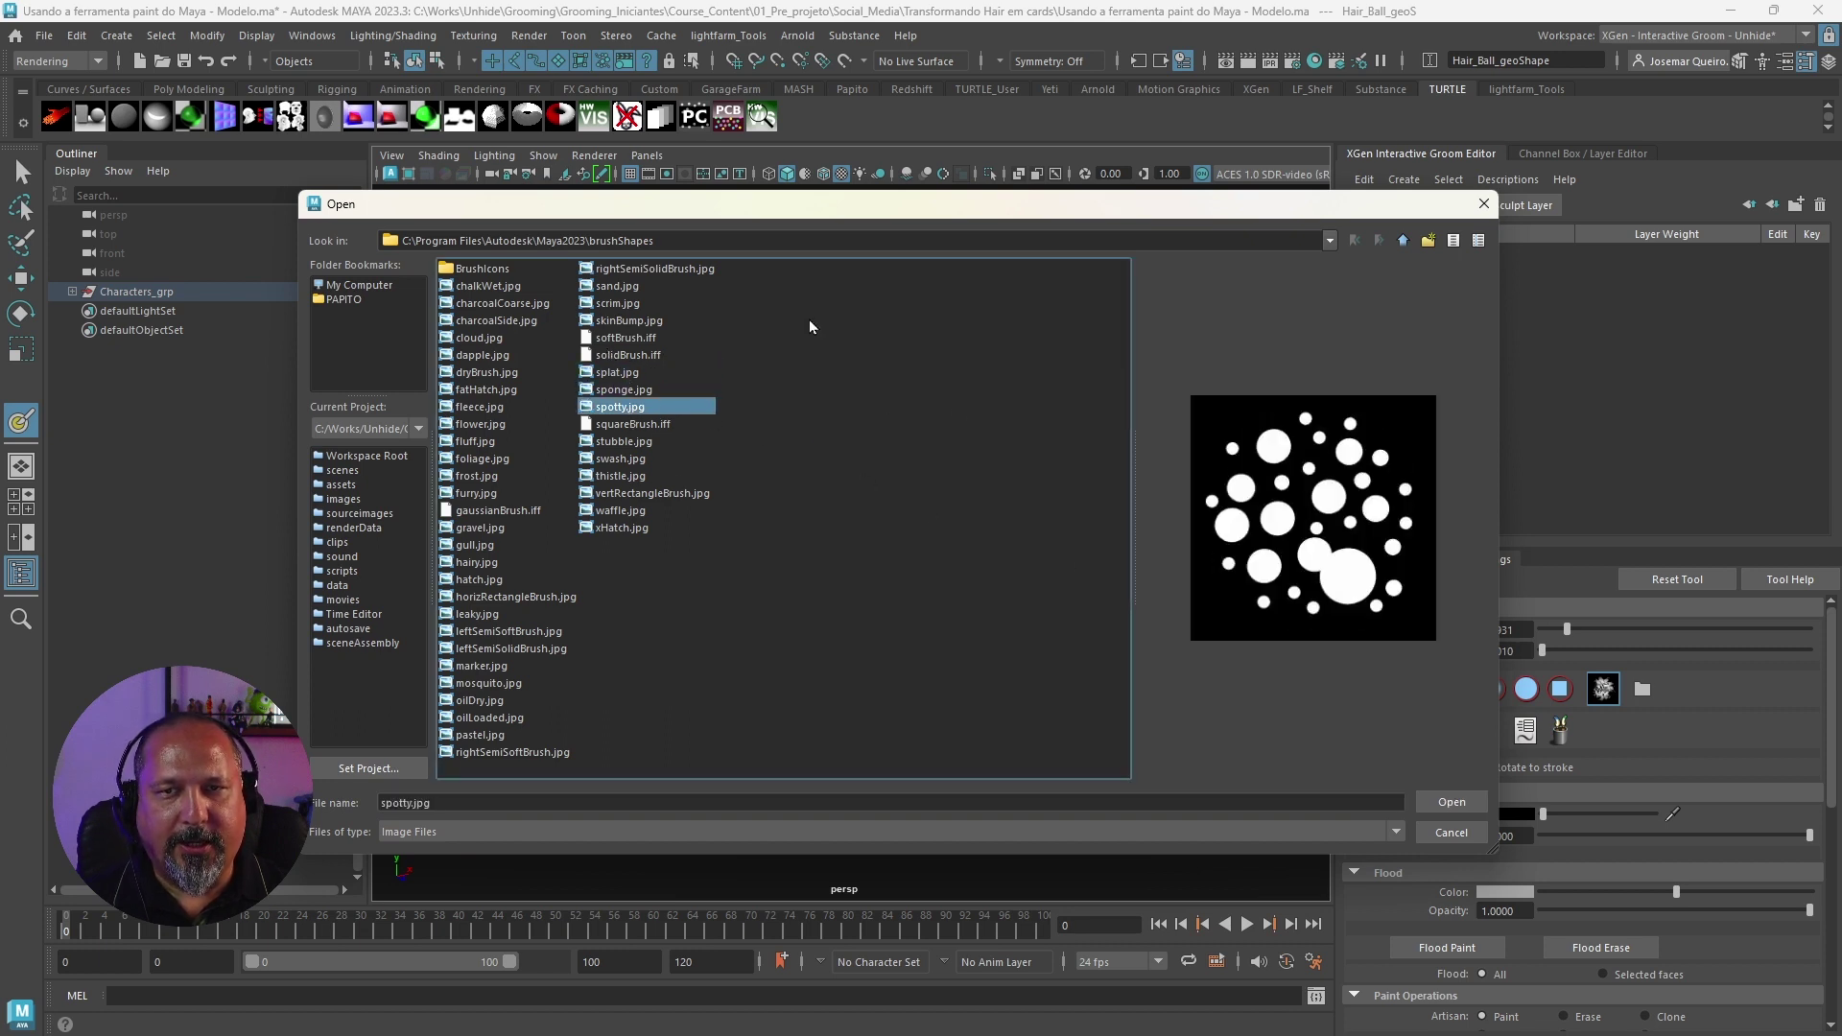
pyautogui.moveTo(667, 242); pyautogui.dragTo(608, 241)
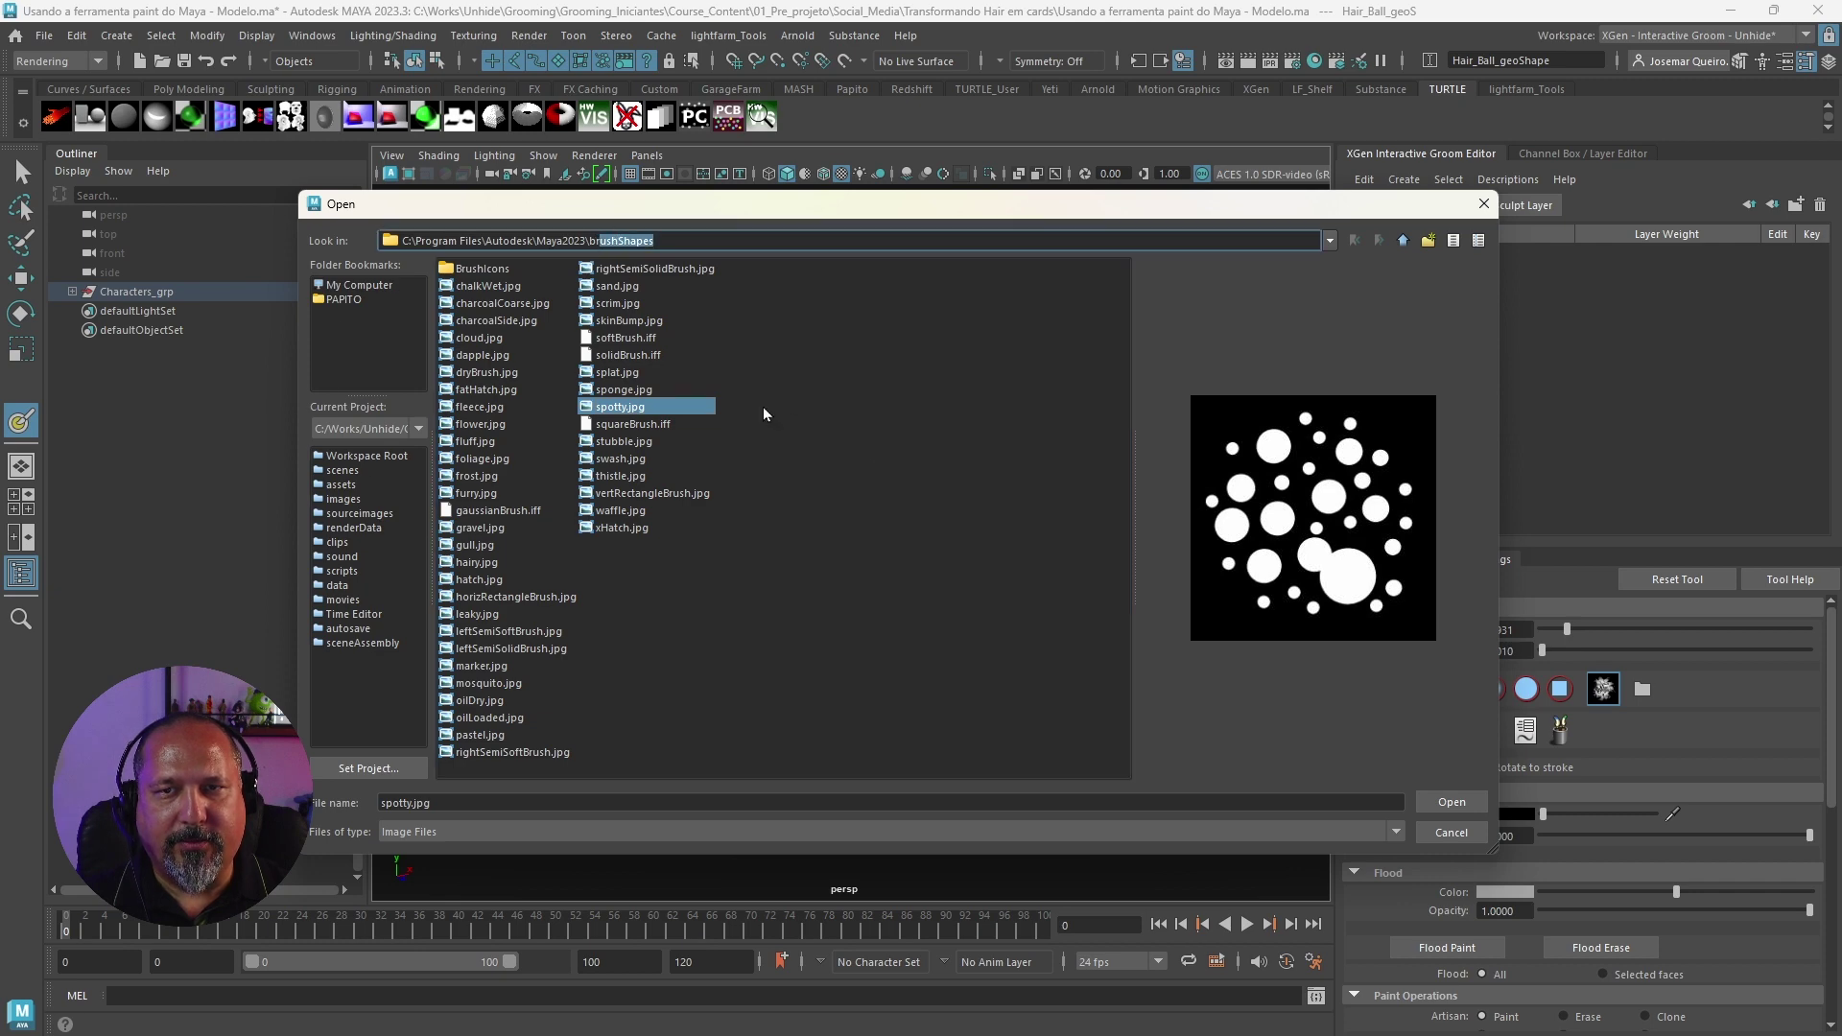
pyautogui.click(1452, 803)
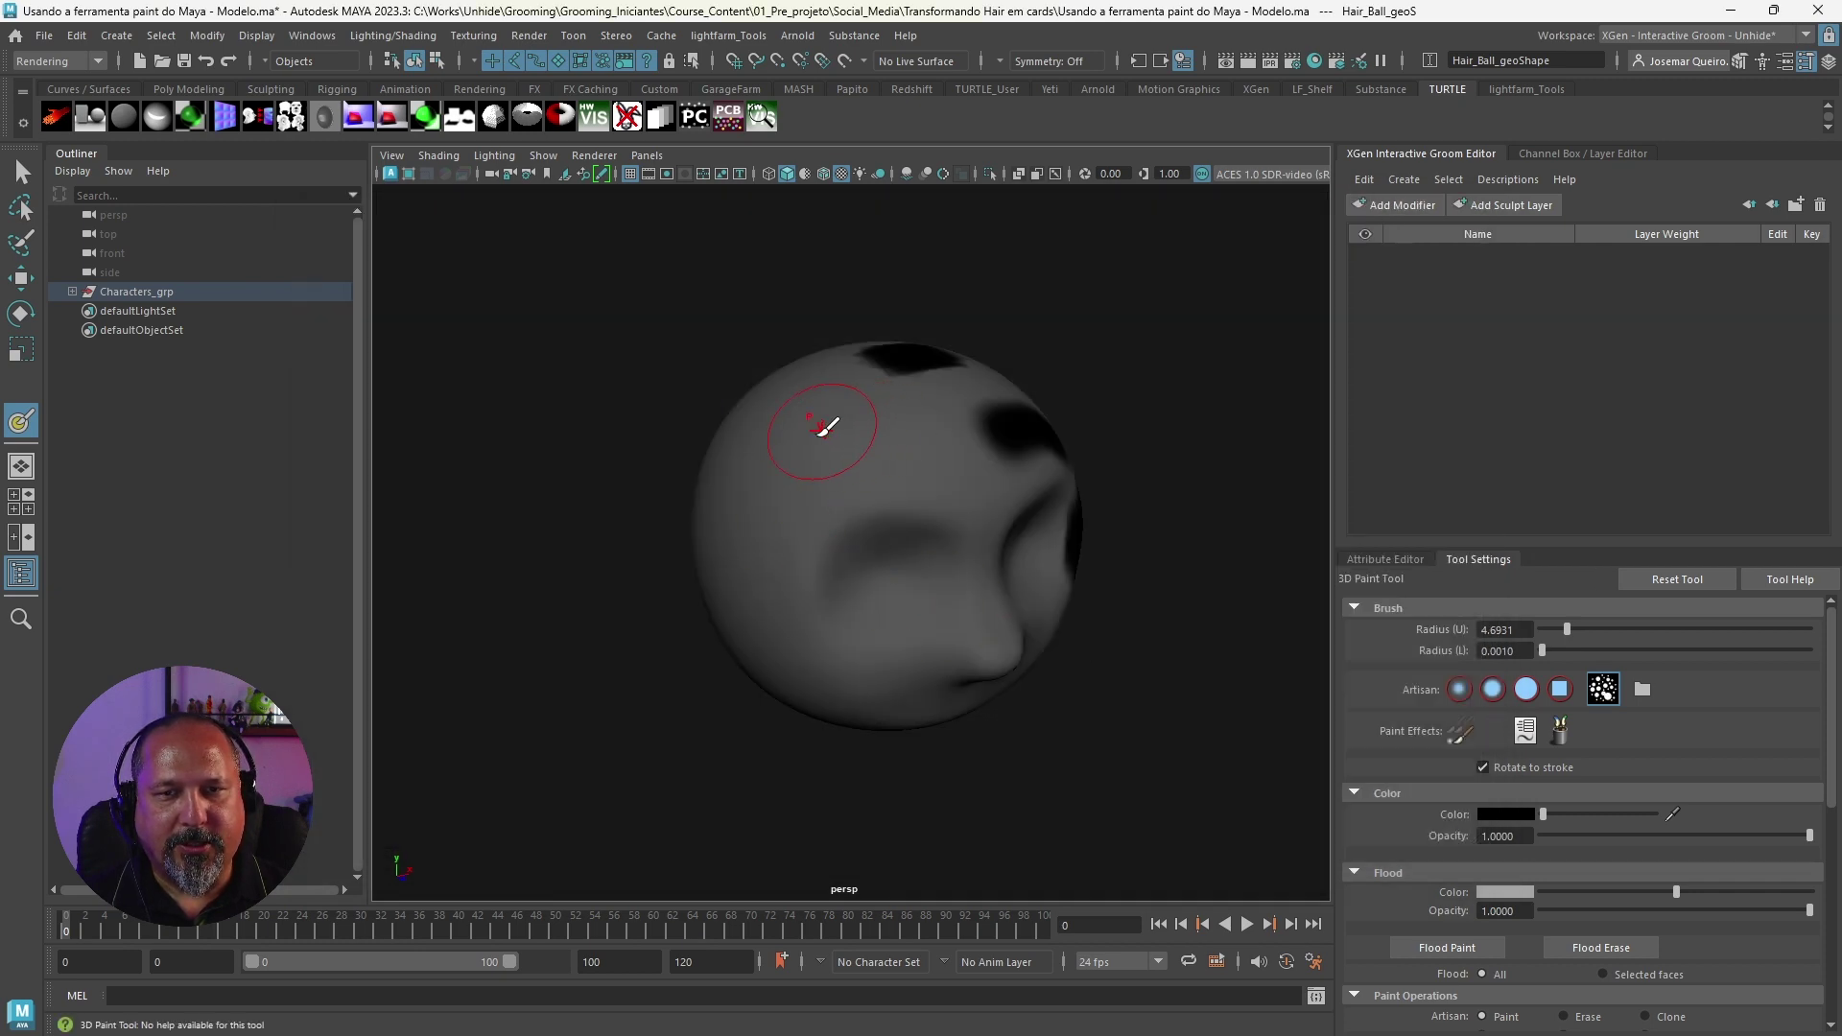
# Step: Set the paint colour to light grey and paint over the dark forehead patch, tumbling to check
pyautogui.moveTo(831, 423)
pyautogui.keyDown('alt'); pyautogui.mouseDown()
pyautogui.moveTo(897, 436)
pyautogui.moveTo(844, 413)
pyautogui.moveTo(843, 432)
pyautogui.moveTo(956, 412)
pyautogui.moveTo(1028, 493)
pyautogui.mouseUp(); pyautogui.keyUp('alt')
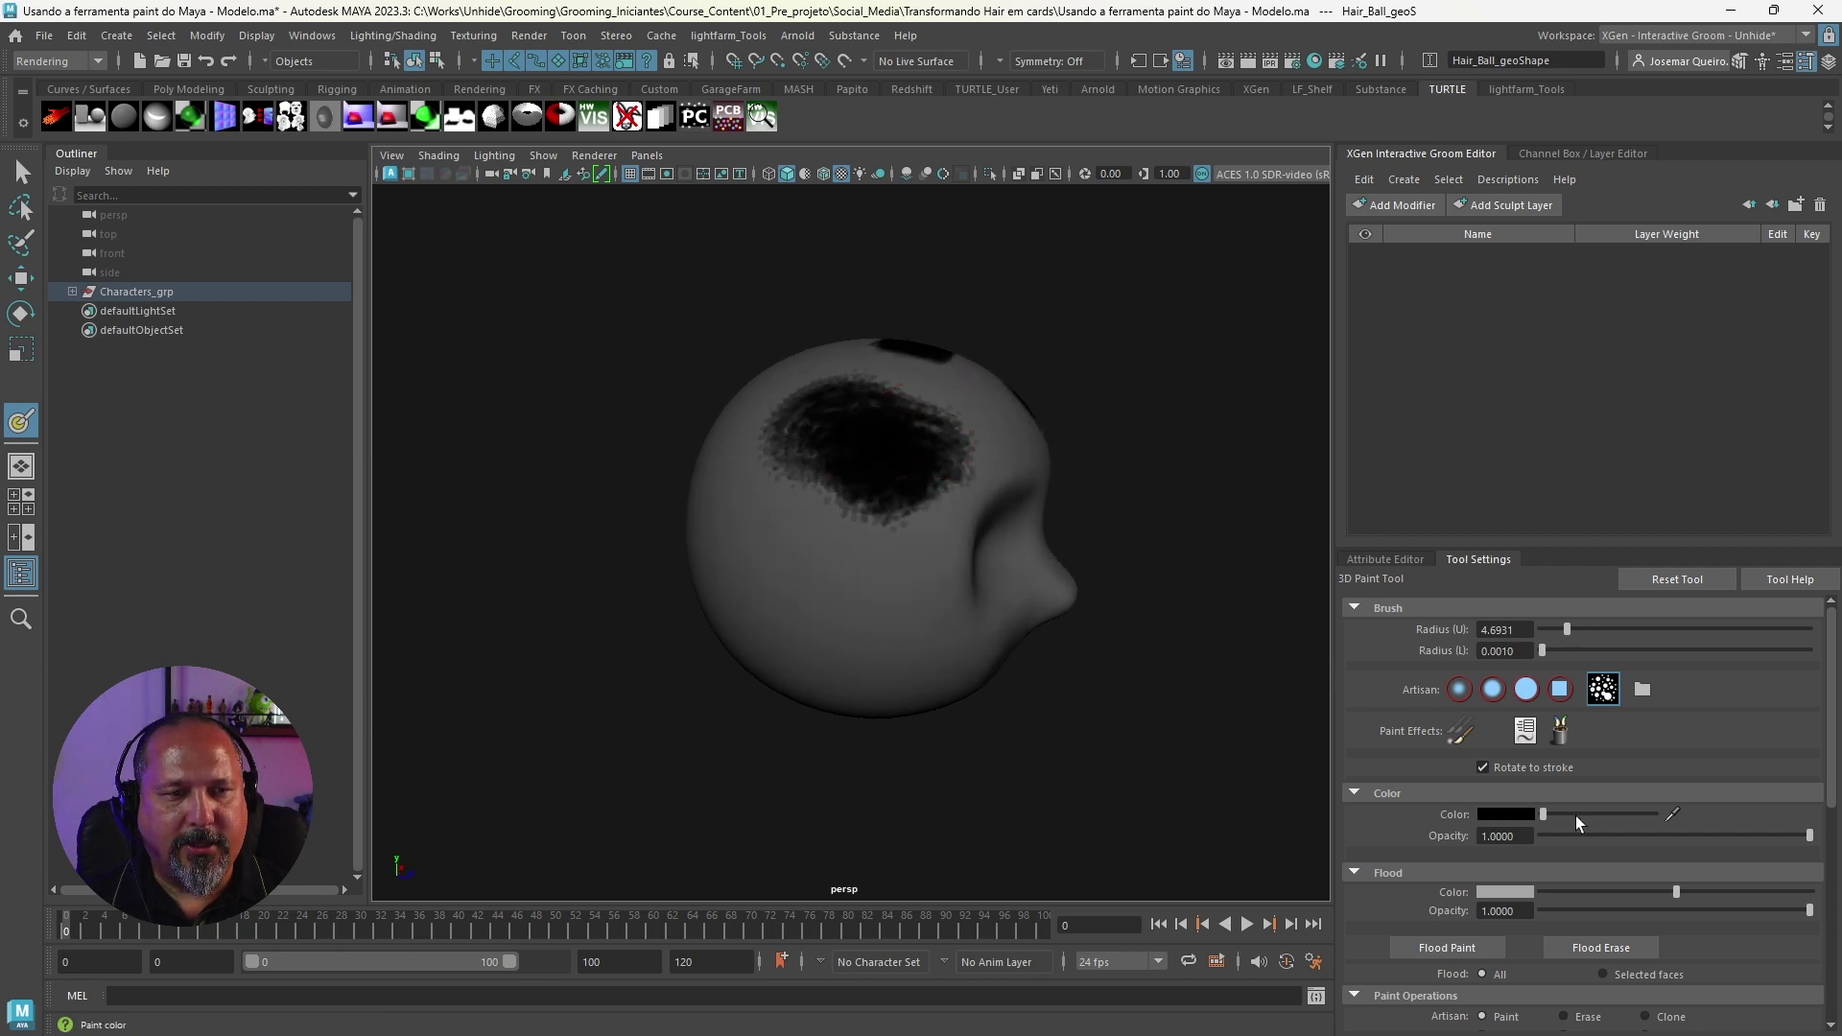
pyautogui.moveTo(1604, 815); pyautogui.dragTo(1621, 813)
pyautogui.moveTo(904, 411)
pyautogui.mouseDown()
pyautogui.moveTo(937, 428)
pyautogui.moveTo(866, 368)
pyautogui.moveTo(966, 399)
pyautogui.moveTo(871, 441)
pyautogui.moveTo(876, 407)
pyautogui.moveTo(969, 399)
pyautogui.mouseUp()
pyautogui.moveTo(876, 462)
pyautogui.keyDown('alt'); pyautogui.mouseDown()
pyautogui.moveTo(953, 428)
pyautogui.moveTo(822, 493)
pyautogui.moveTo(925, 441)
pyautogui.moveTo(758, 468)
pyautogui.moveTo(793, 358)
pyautogui.moveTo(921, 403)
pyautogui.moveTo(896, 452)
pyautogui.mouseUp(); pyautogui.keyUp('alt')
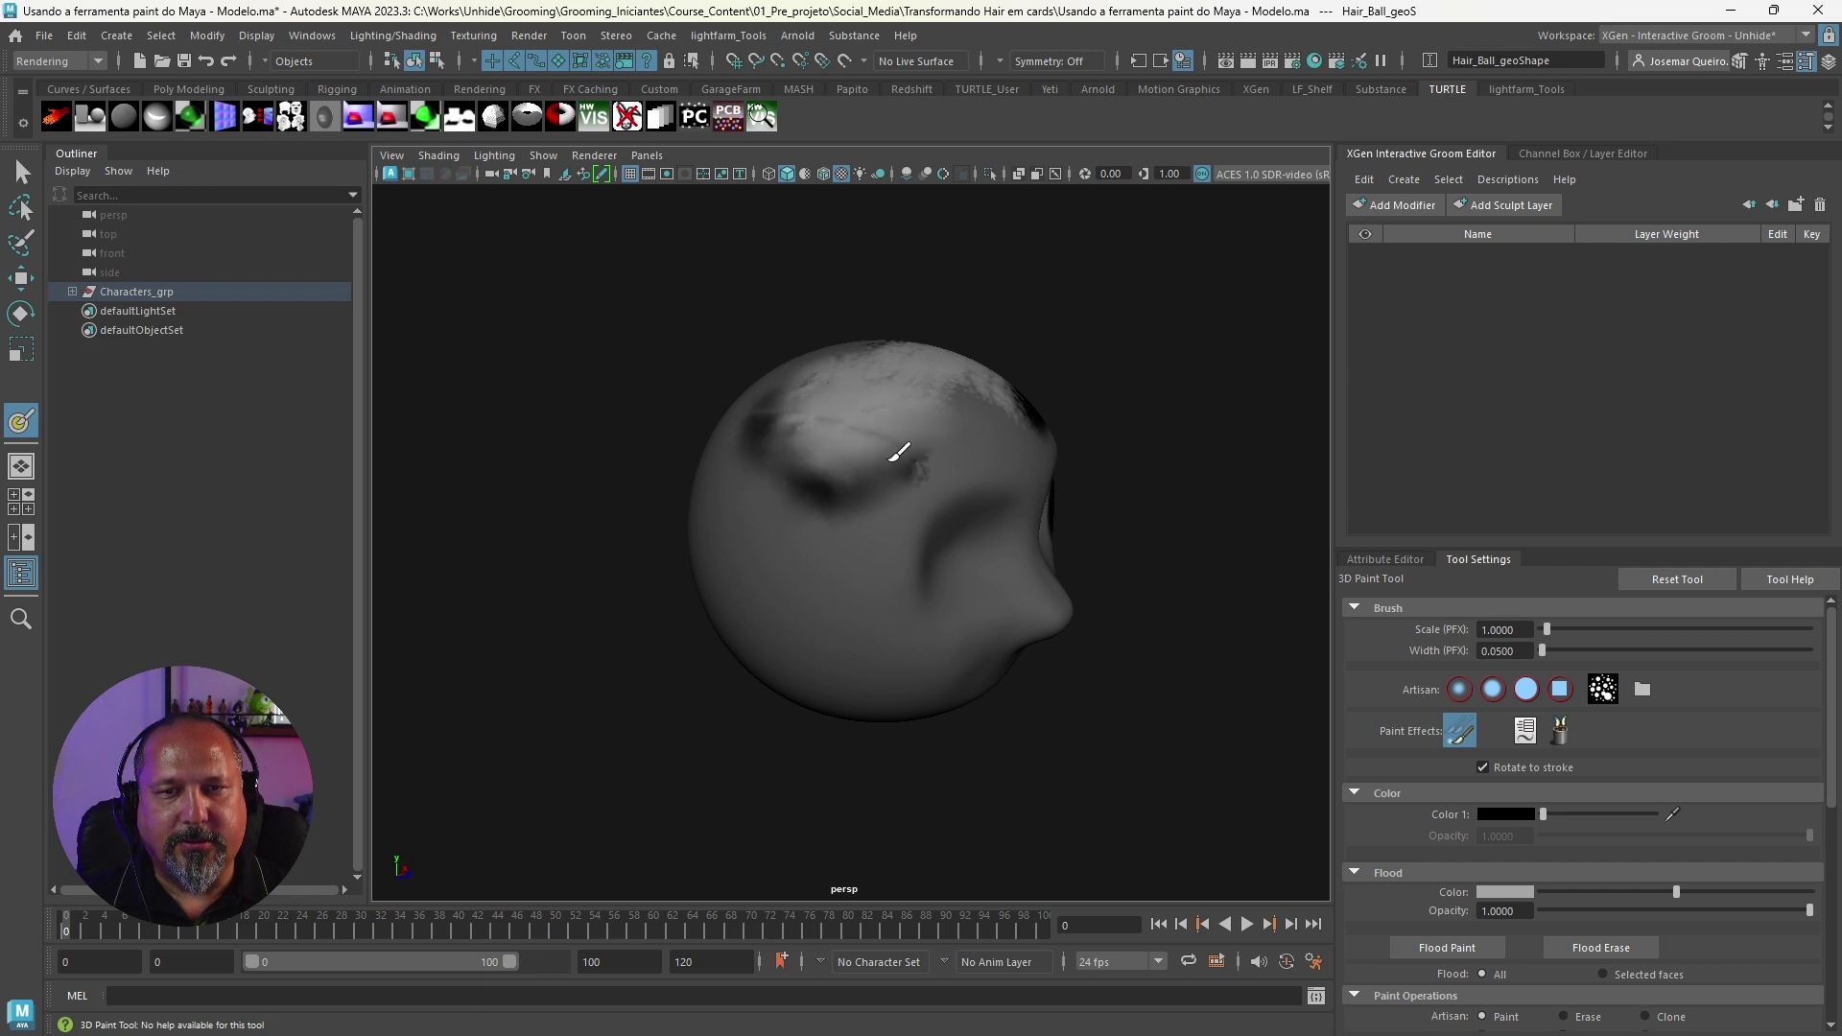
pyautogui.moveTo(1000, 298)
pyautogui.keyDown('alt'); pyautogui.mouseDown()
pyautogui.moveTo(802, 412)
pyautogui.moveTo(926, 542)
pyautogui.mouseUp(); pyautogui.keyUp('alt')
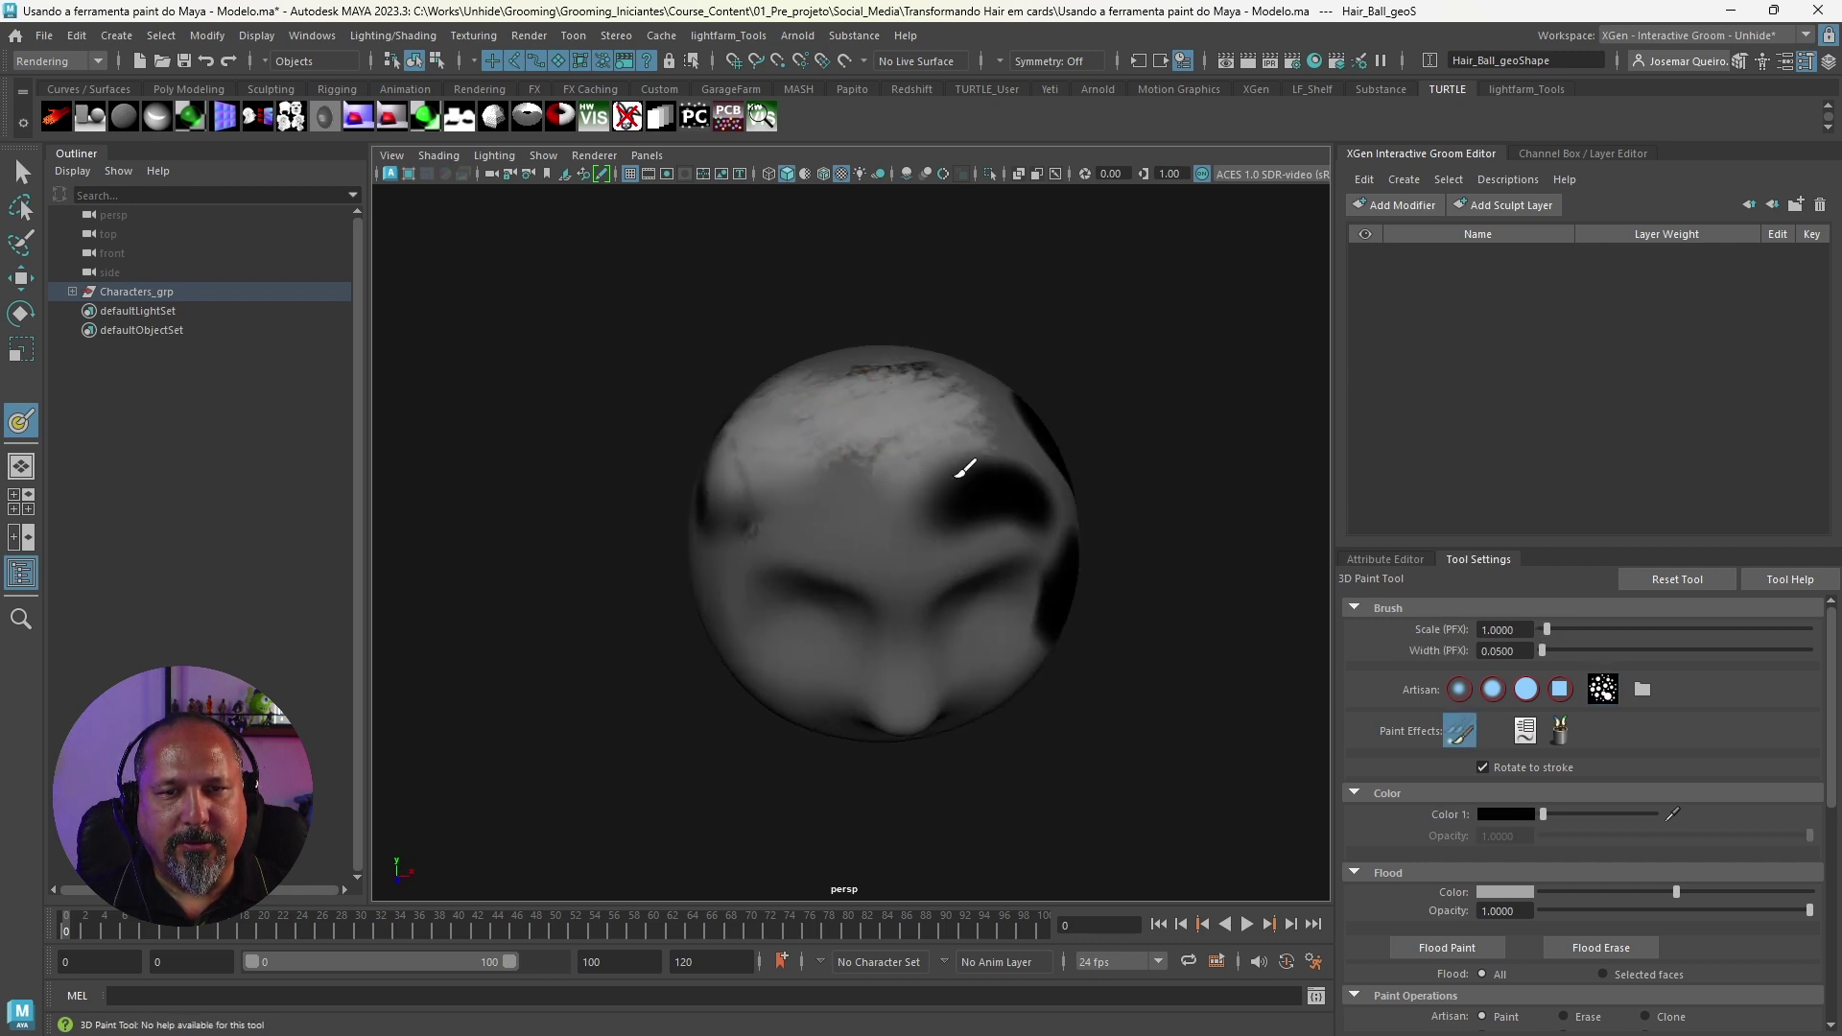
pyautogui.keyDown('alt'); pyautogui.moveTo(1017, 362); pyautogui.dragTo(938, 441); pyautogui.keyUp('alt')
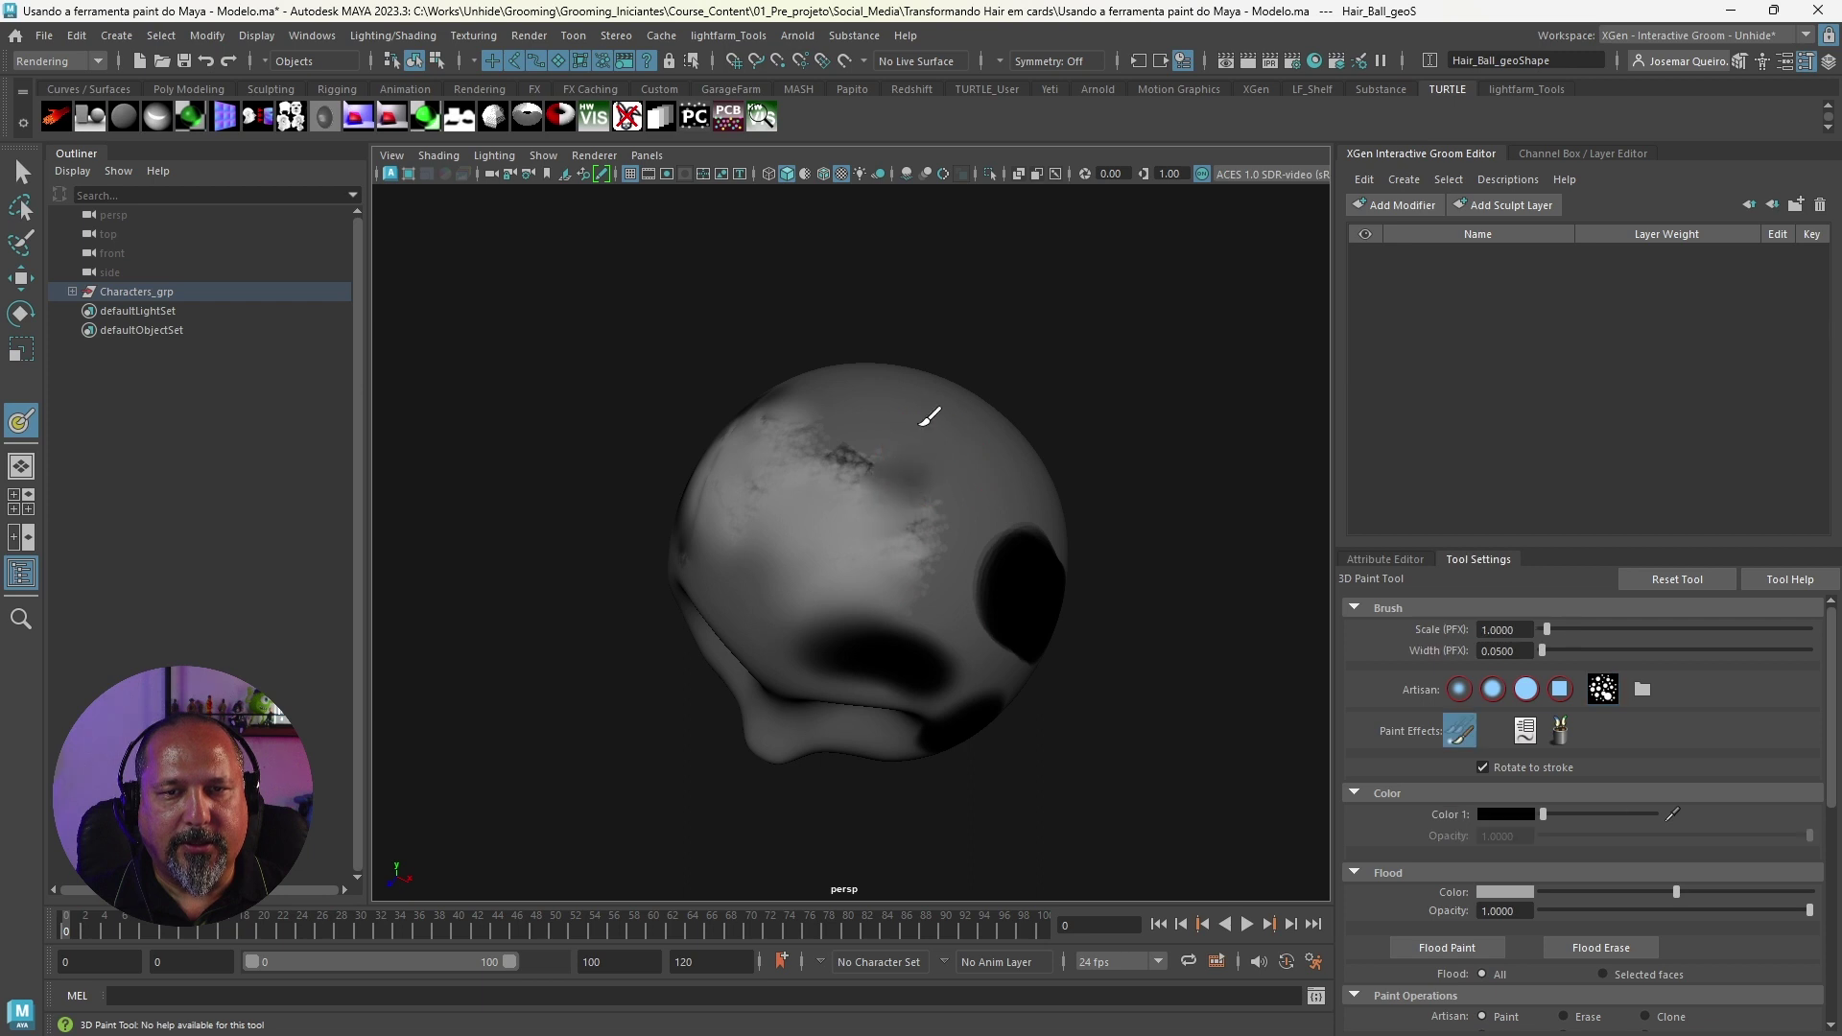
pyautogui.moveTo(912, 564)
pyautogui.keyDown('alt'); pyautogui.mouseDown()
pyautogui.moveTo(860, 481)
pyautogui.moveTo(962, 441)
pyautogui.moveTo(1066, 473)
pyautogui.mouseUp(); pyautogui.keyUp('alt')
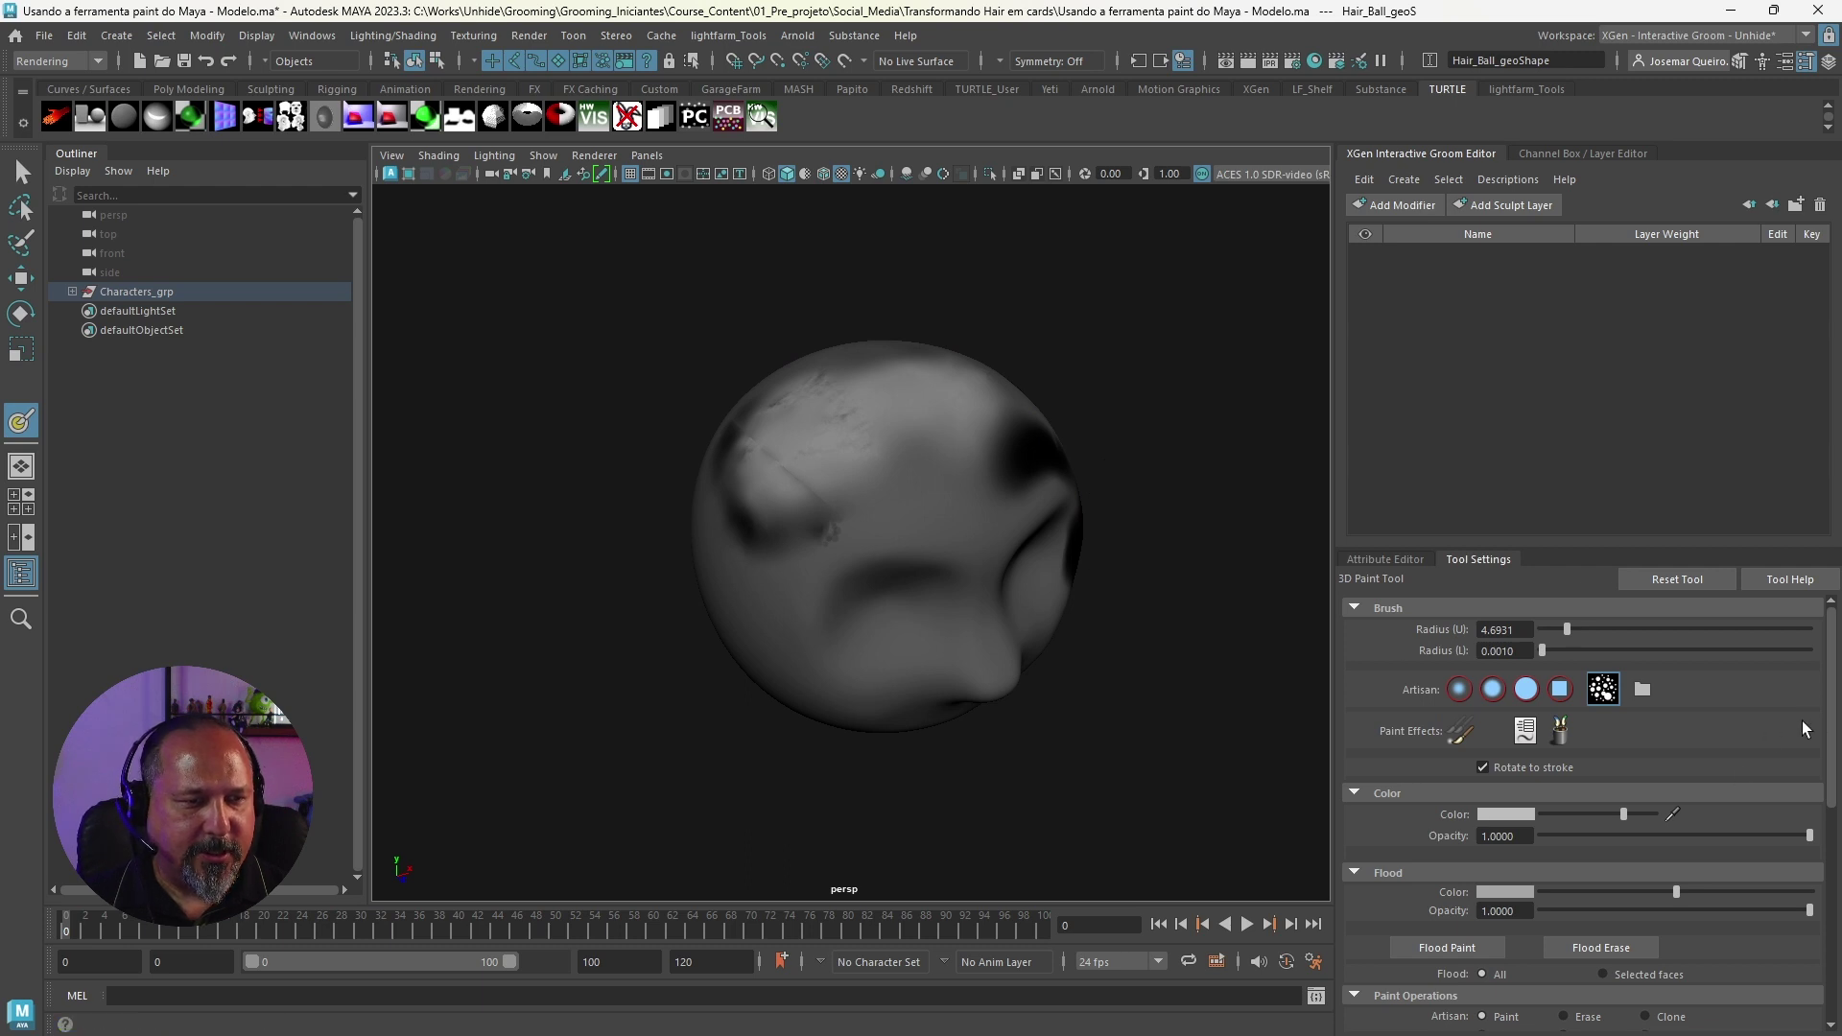
# Step: Brighten the colour toward white and paint large white patches over the head's dark side
pyautogui.moveTo(1620, 814); pyautogui.dragTo(1656, 814)
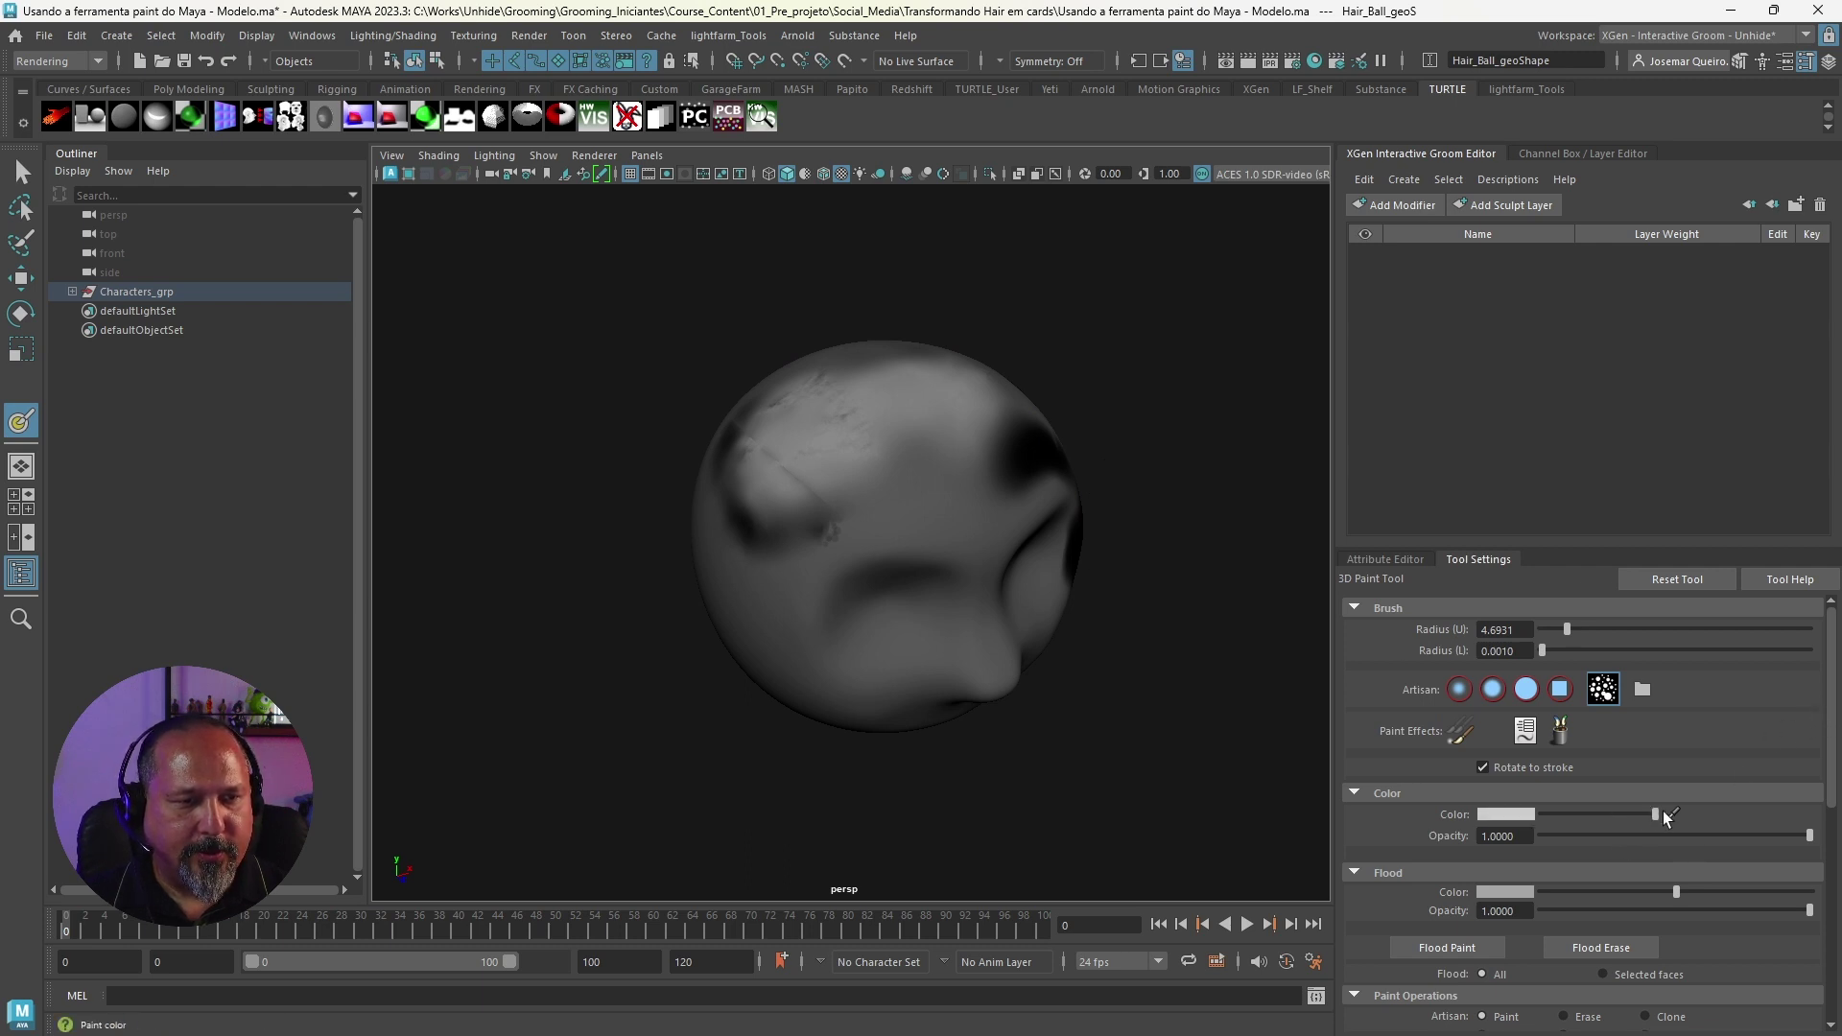
pyautogui.keyDown('alt'); pyautogui.moveTo(934, 415); pyautogui.dragTo(1044, 411); pyautogui.keyUp('alt')
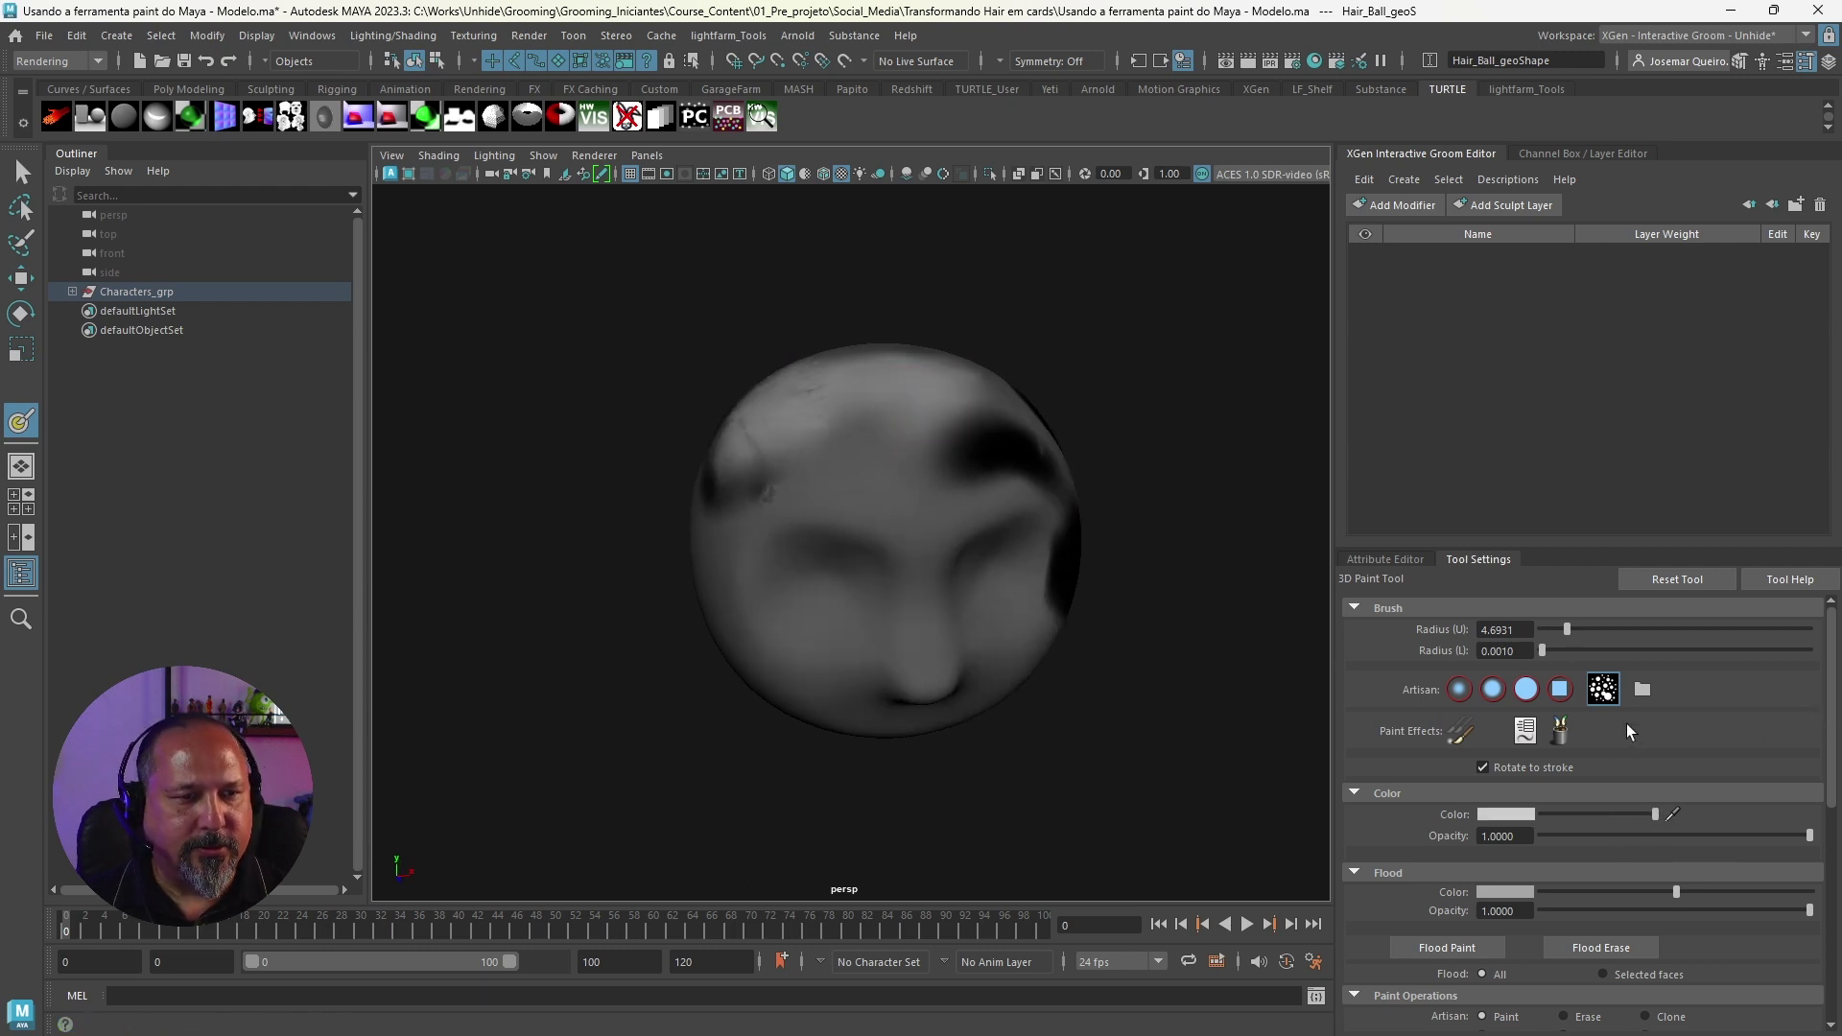
pyautogui.moveTo(885, 413)
pyautogui.keyDown('alt'); pyautogui.mouseDown()
pyautogui.moveTo(914, 411)
pyautogui.moveTo(859, 412)
pyautogui.moveTo(890, 460)
pyautogui.moveTo(822, 450)
pyautogui.moveTo(844, 424)
pyautogui.moveTo(1090, 629)
pyautogui.mouseUp(); pyautogui.keyUp('alt')
pyautogui.moveTo(993, 469)
pyautogui.keyDown('alt'); pyautogui.mouseDown()
pyautogui.moveTo(1004, 436)
pyautogui.moveTo(971, 392)
pyautogui.mouseUp(); pyautogui.keyUp('alt')
pyautogui.moveTo(950, 543)
pyautogui.keyDown('alt'); pyautogui.mouseDown()
pyautogui.moveTo(979, 481)
pyautogui.moveTo(1039, 470)
pyautogui.mouseUp(); pyautogui.keyUp('alt')
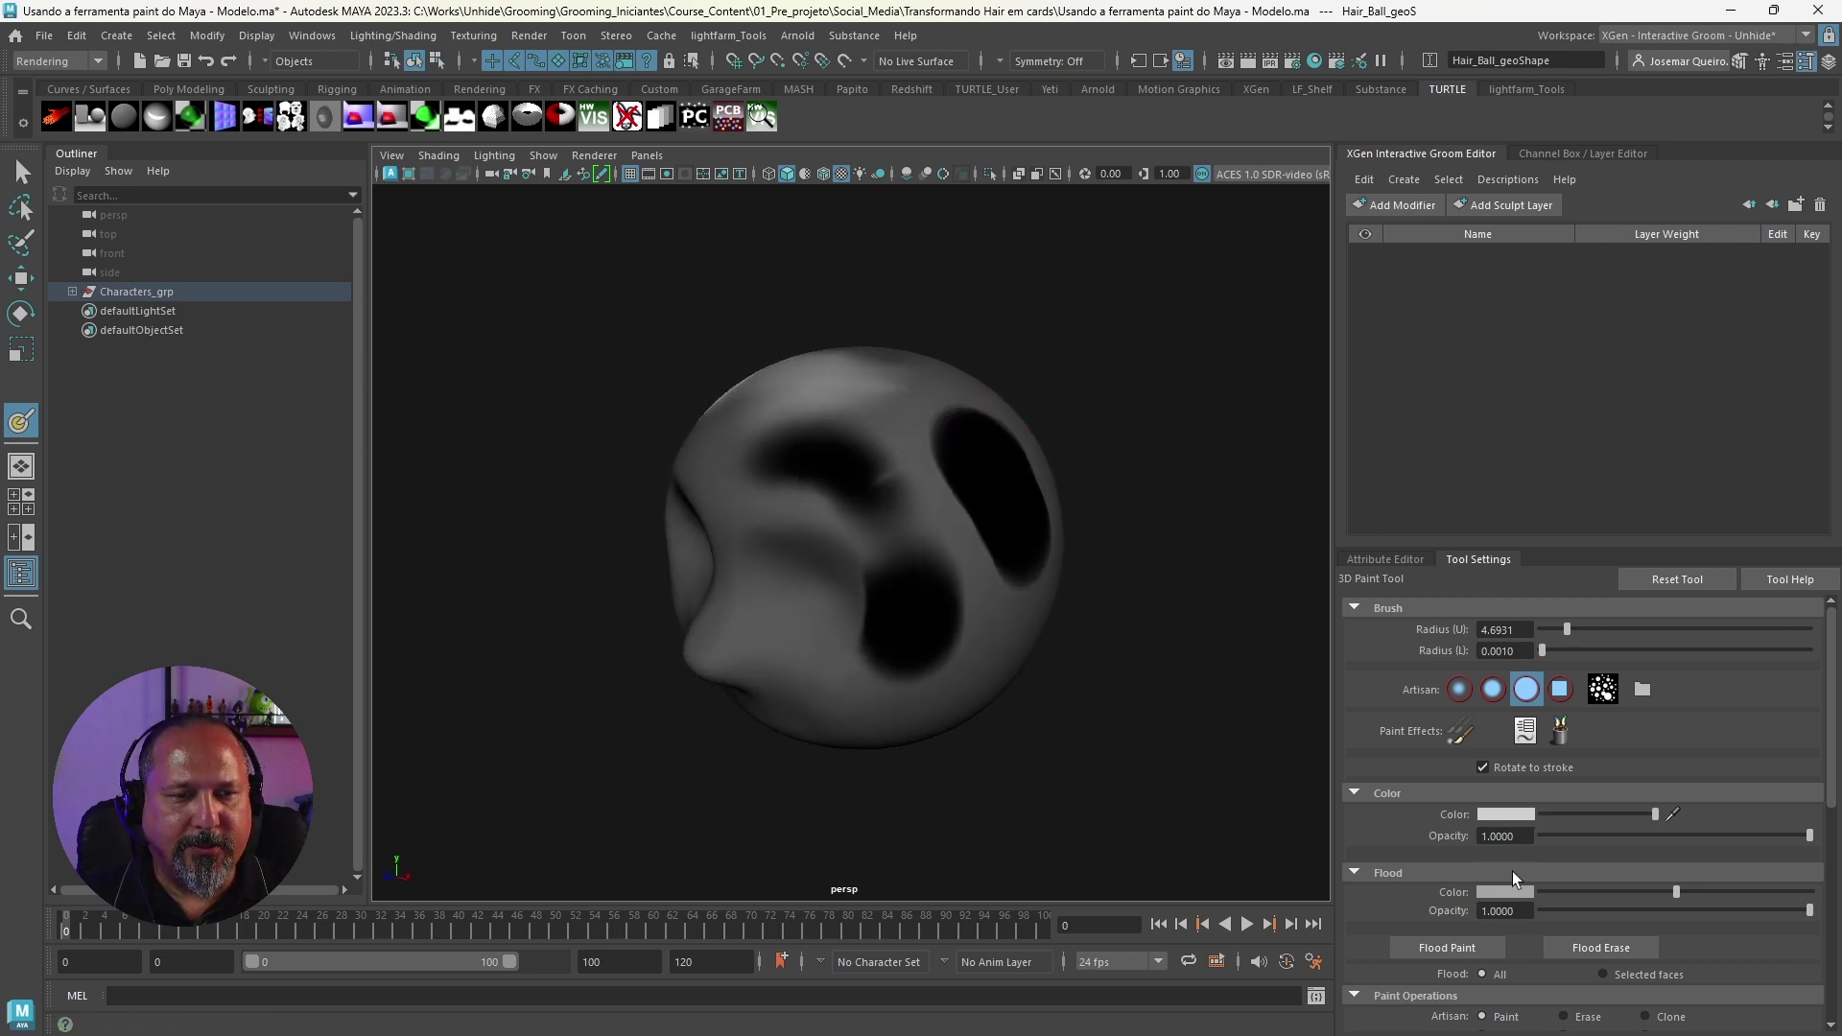
pyautogui.moveTo(974, 444)
pyautogui.keyDown('alt'); pyautogui.mouseDown()
pyautogui.moveTo(887, 419)
pyautogui.moveTo(863, 466)
pyautogui.moveTo(937, 562)
pyautogui.moveTo(896, 601)
pyautogui.mouseUp(); pyautogui.keyUp('alt')
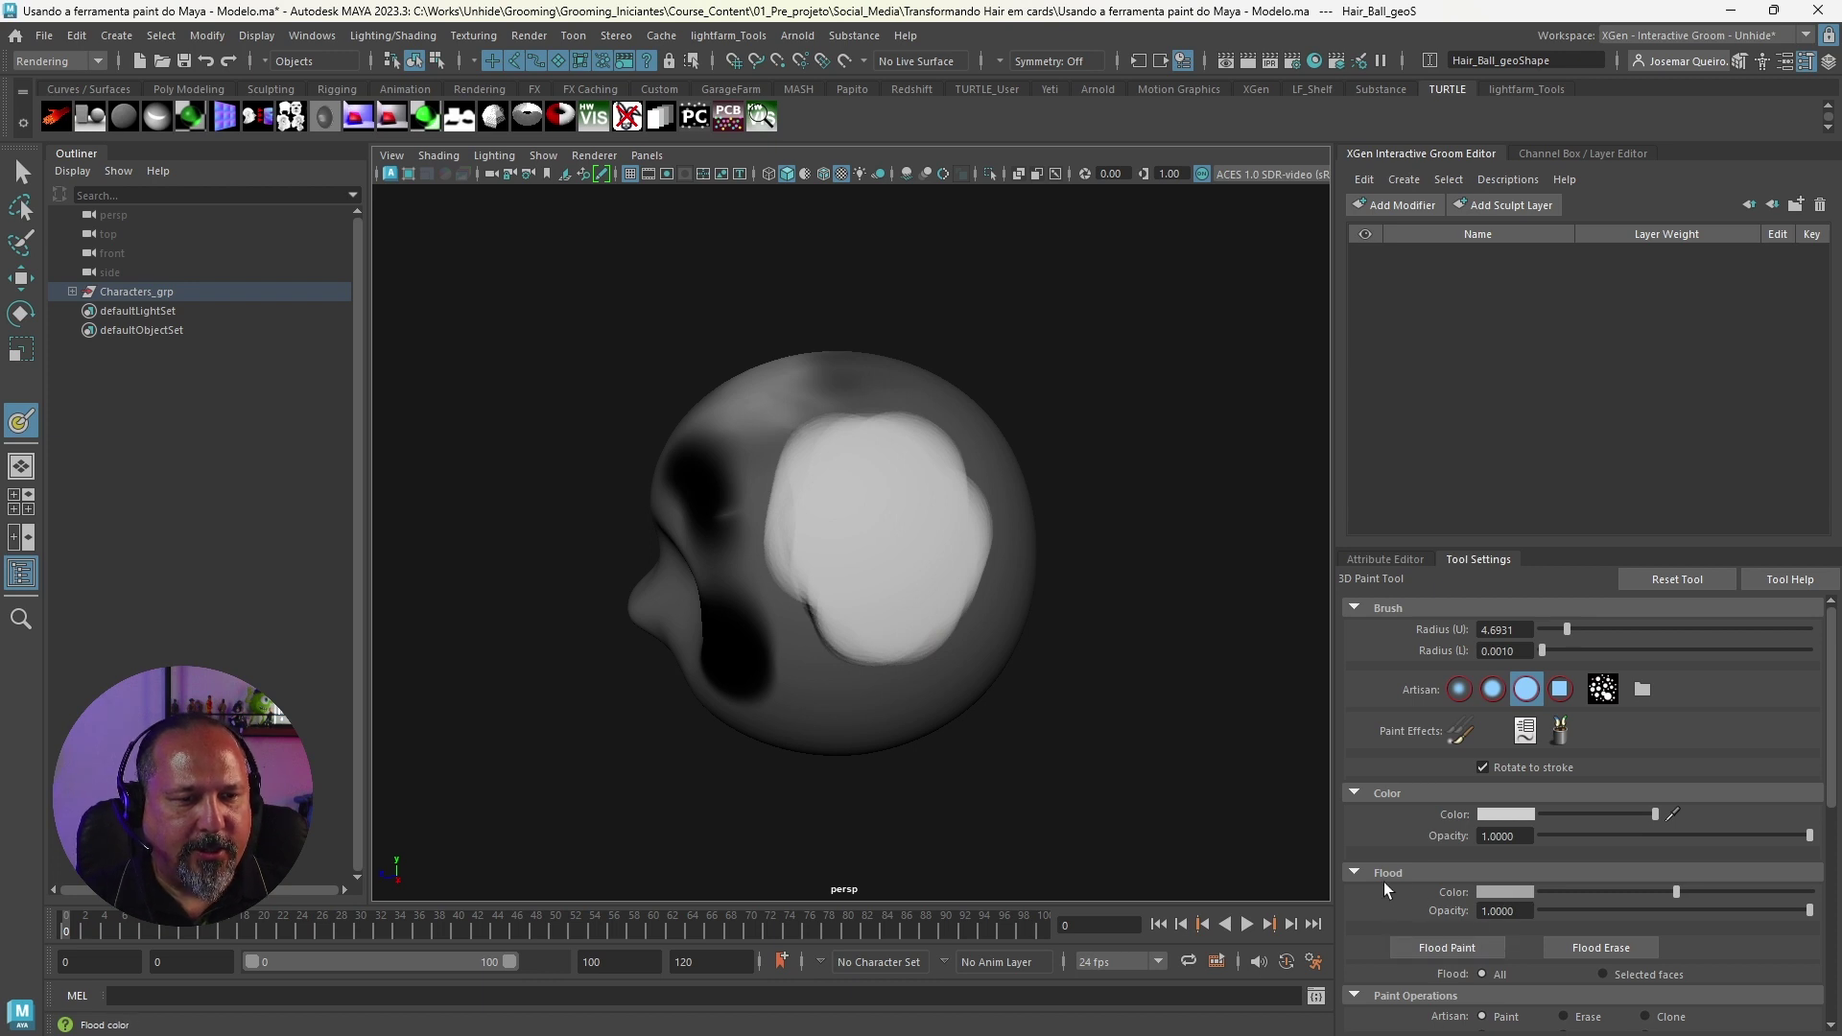
# Step: Flood the head texture back to even grey and paint a white patch on the upper forehead
pyautogui.click(1449, 948)
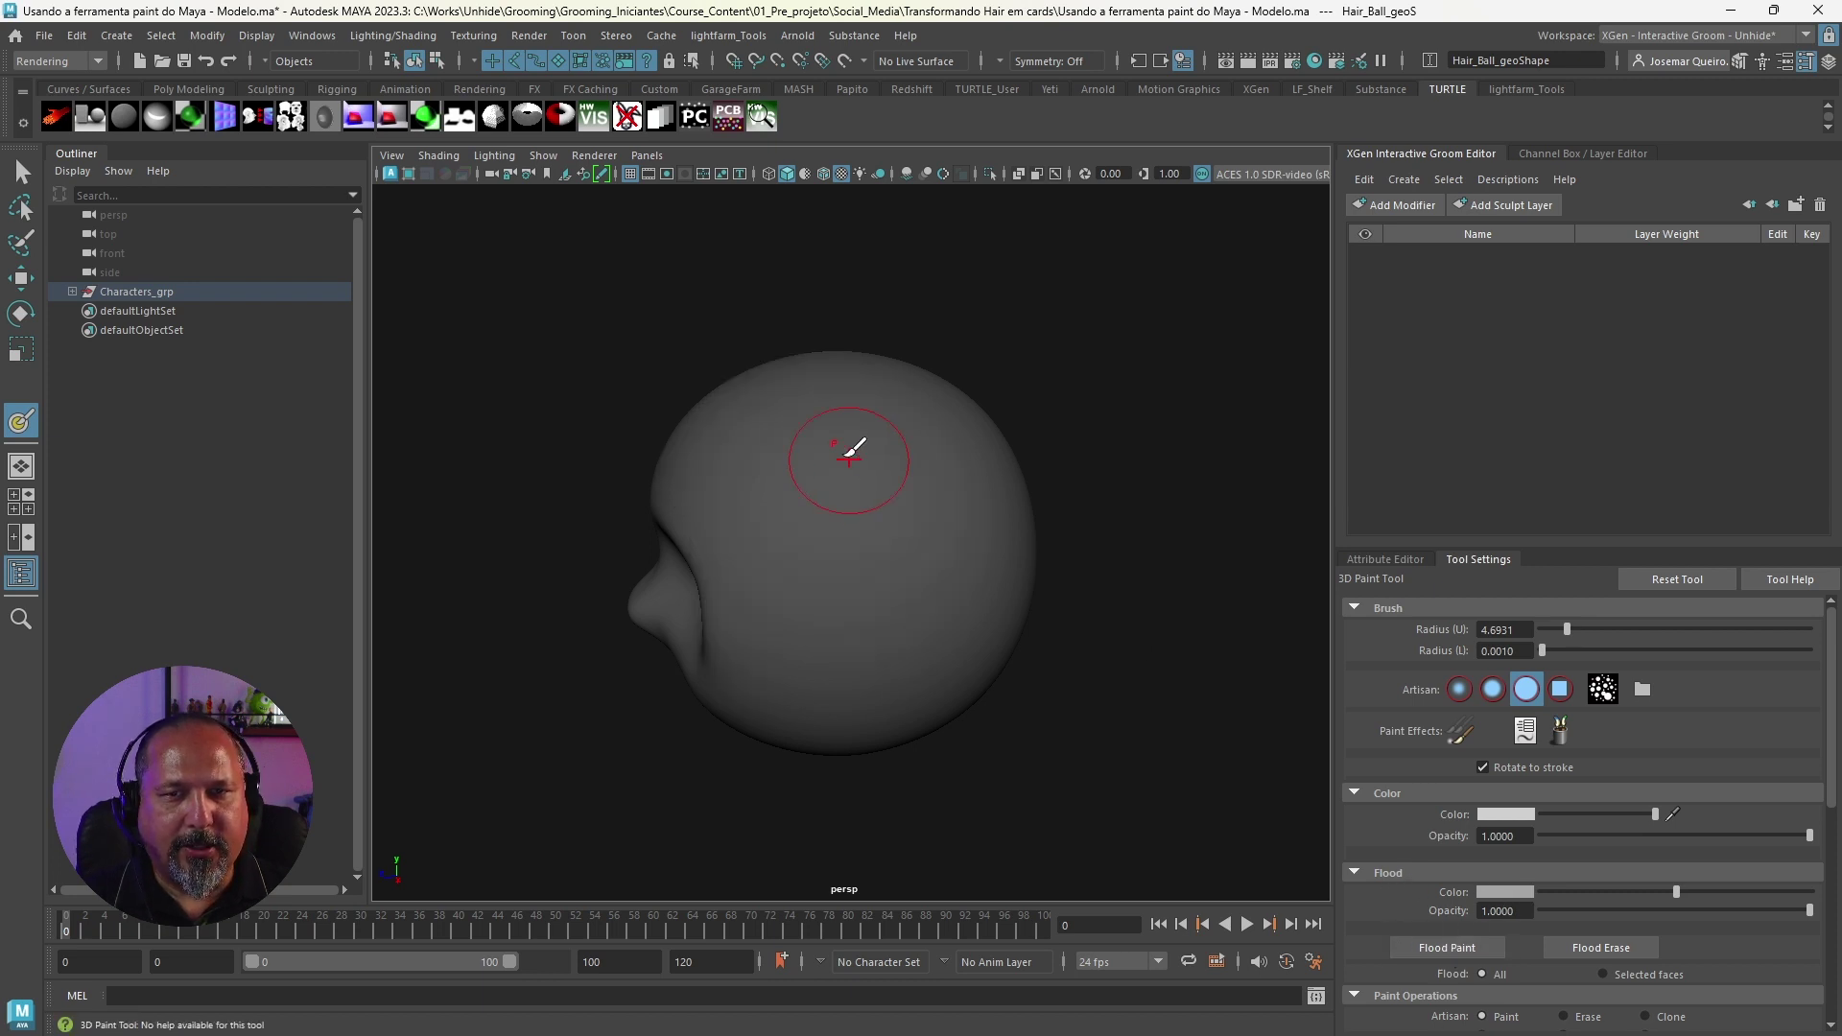
pyautogui.moveTo(892, 444)
pyautogui.keyDown('alt'); pyautogui.mouseDown()
pyautogui.moveTo(1114, 445)
pyautogui.moveTo(987, 415)
pyautogui.moveTo(1082, 444)
pyautogui.mouseUp(); pyautogui.keyUp('alt')
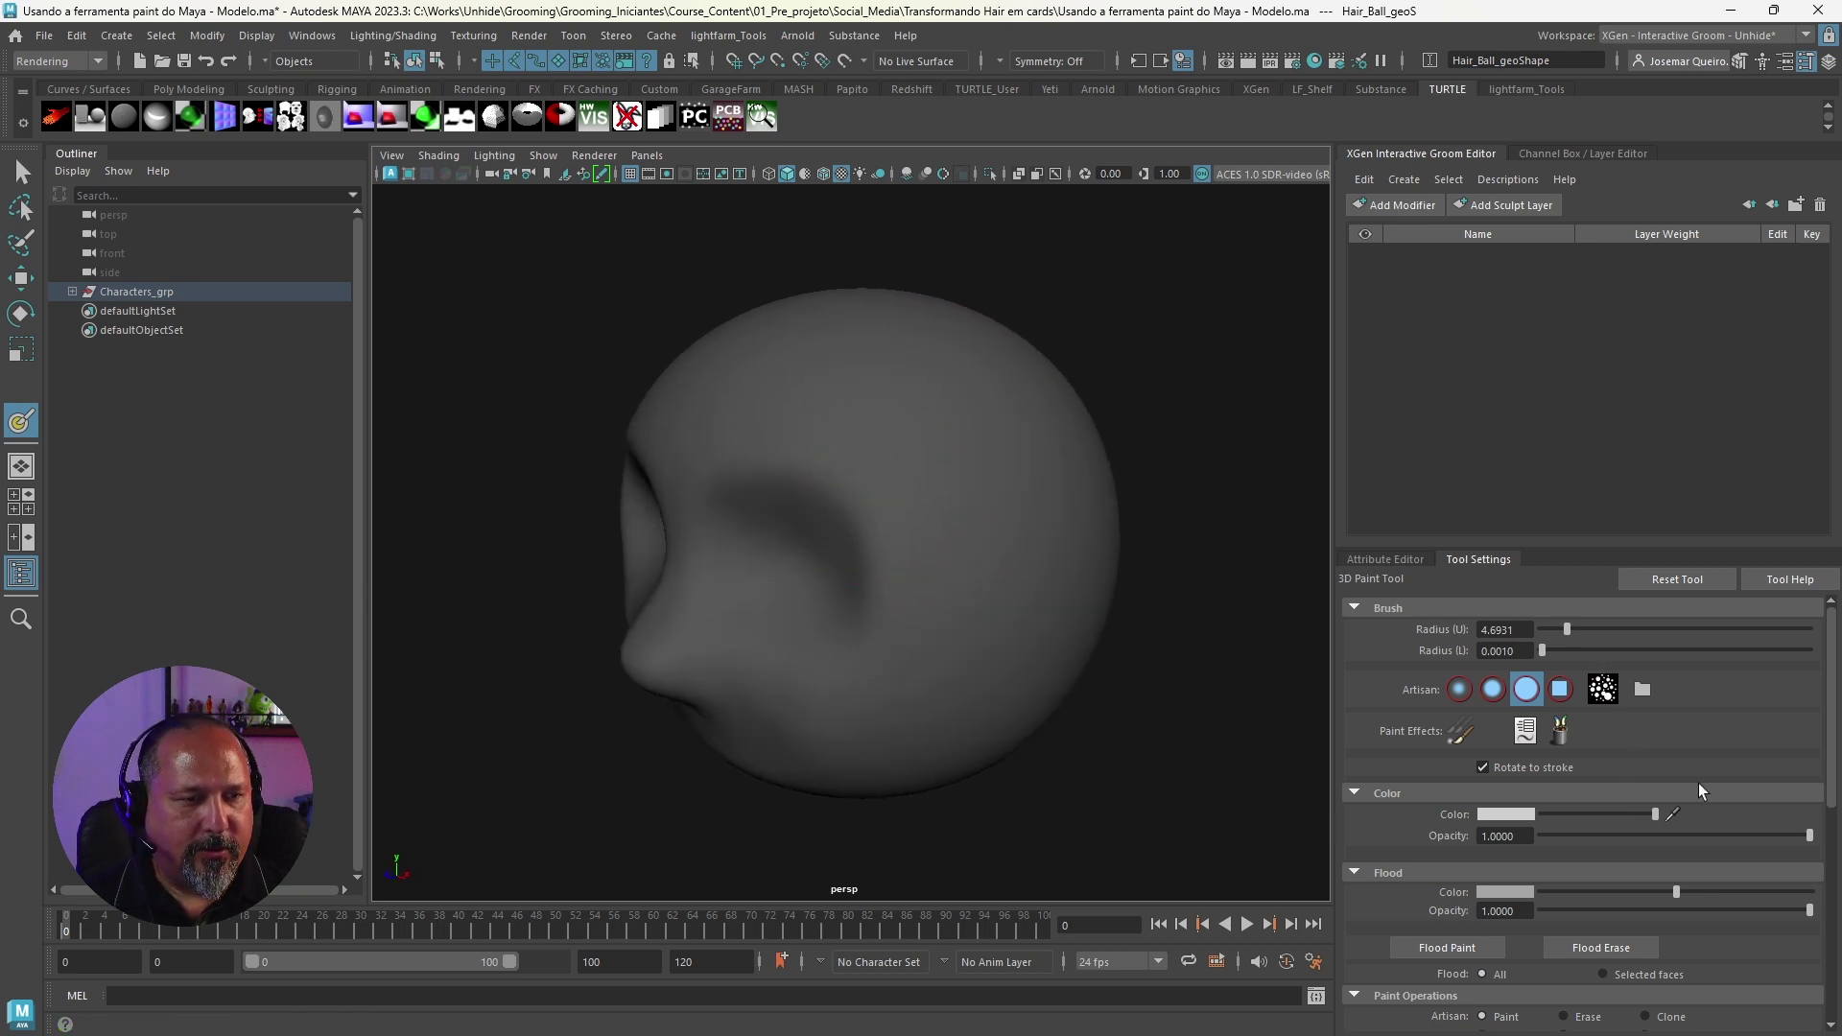
pyautogui.moveTo(1834, 753)
pyautogui.mouseDown()
pyautogui.moveTo(1825, 852)
pyautogui.moveTo(1828, 740)
pyautogui.mouseUp()
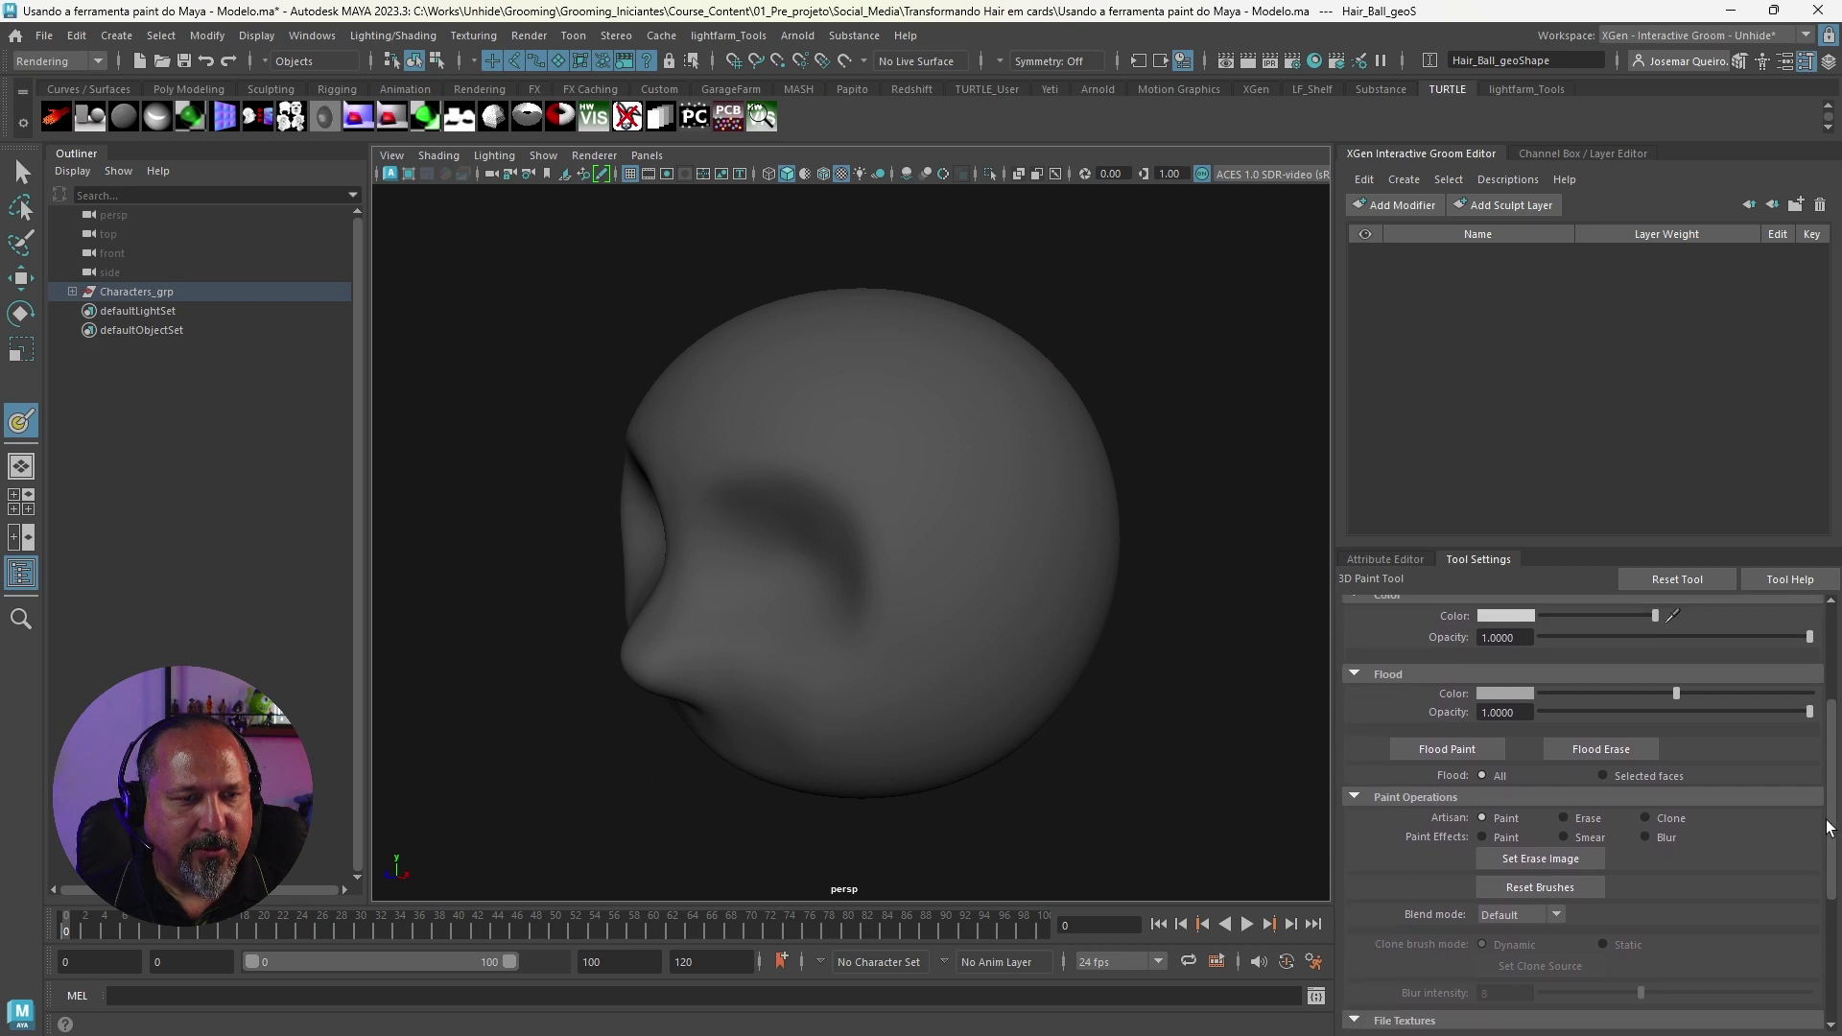
pyautogui.moveTo(924, 374); pyautogui.dragTo(965, 575)
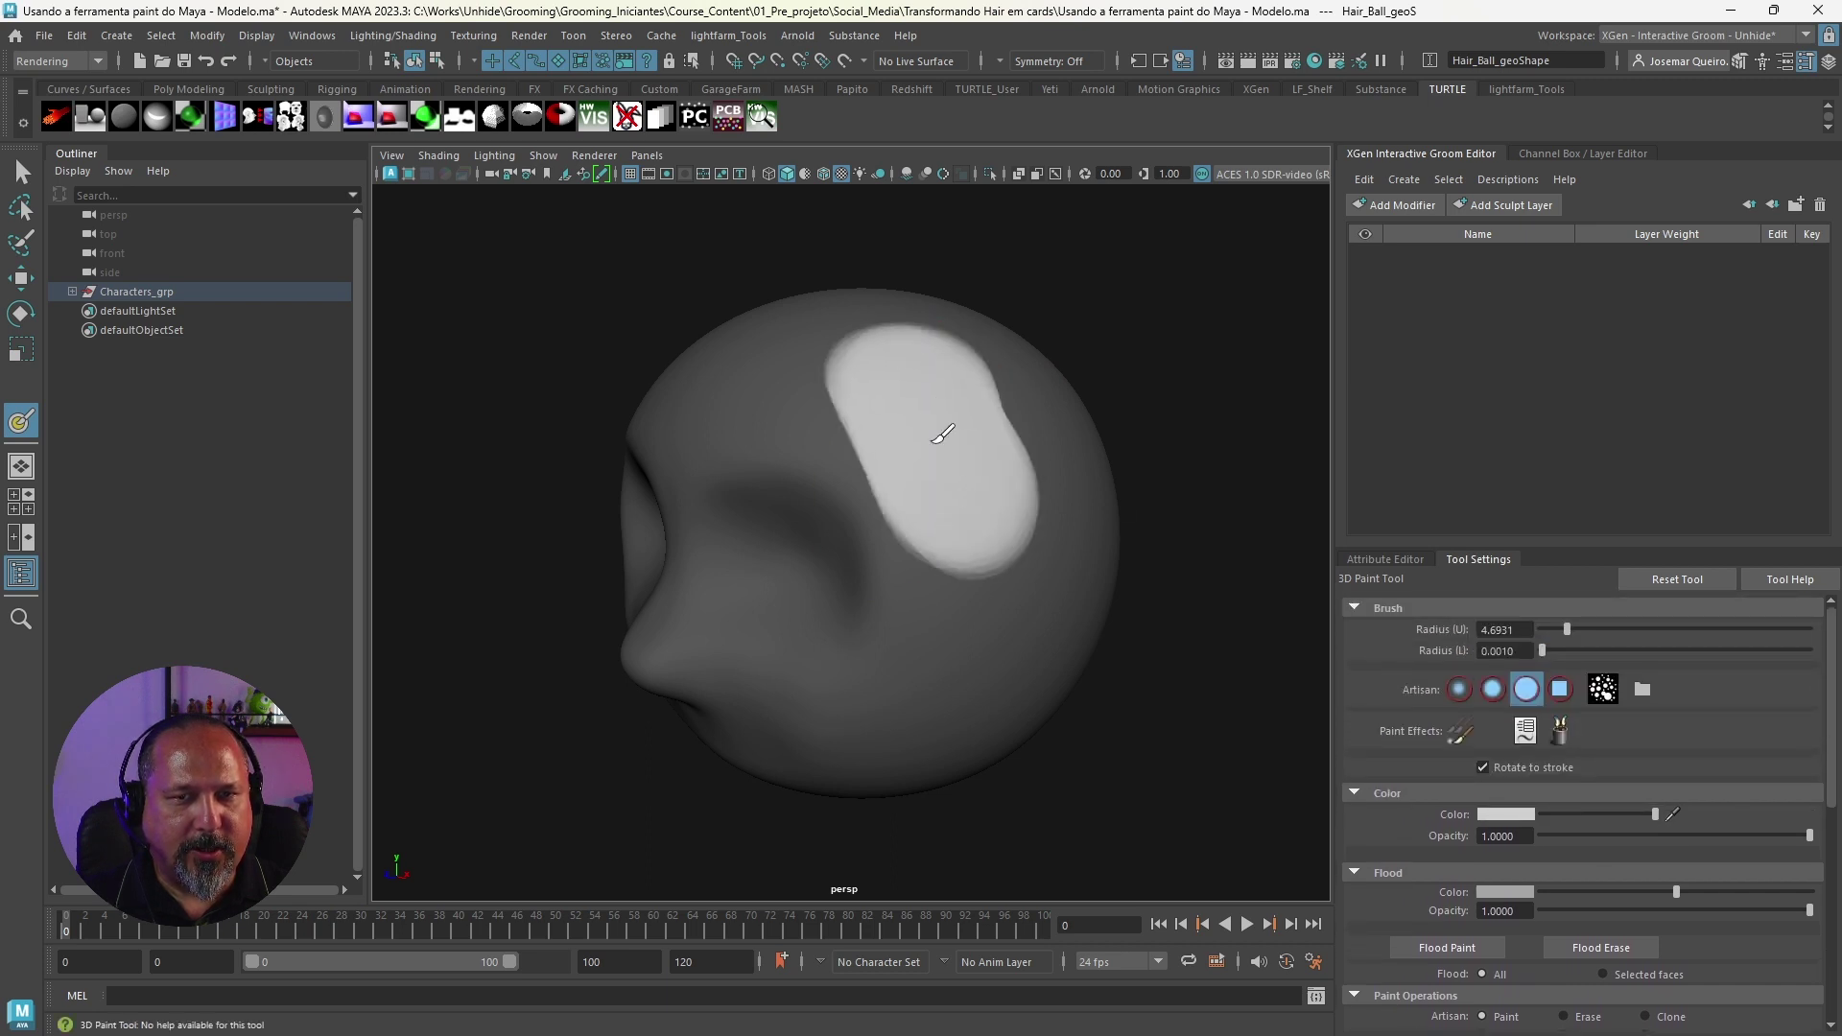
# Step: Erase part of the patch's right edge, then blur its top and right edges at Blur intensity 14
pyautogui.scroll(-3, 1827, 765)
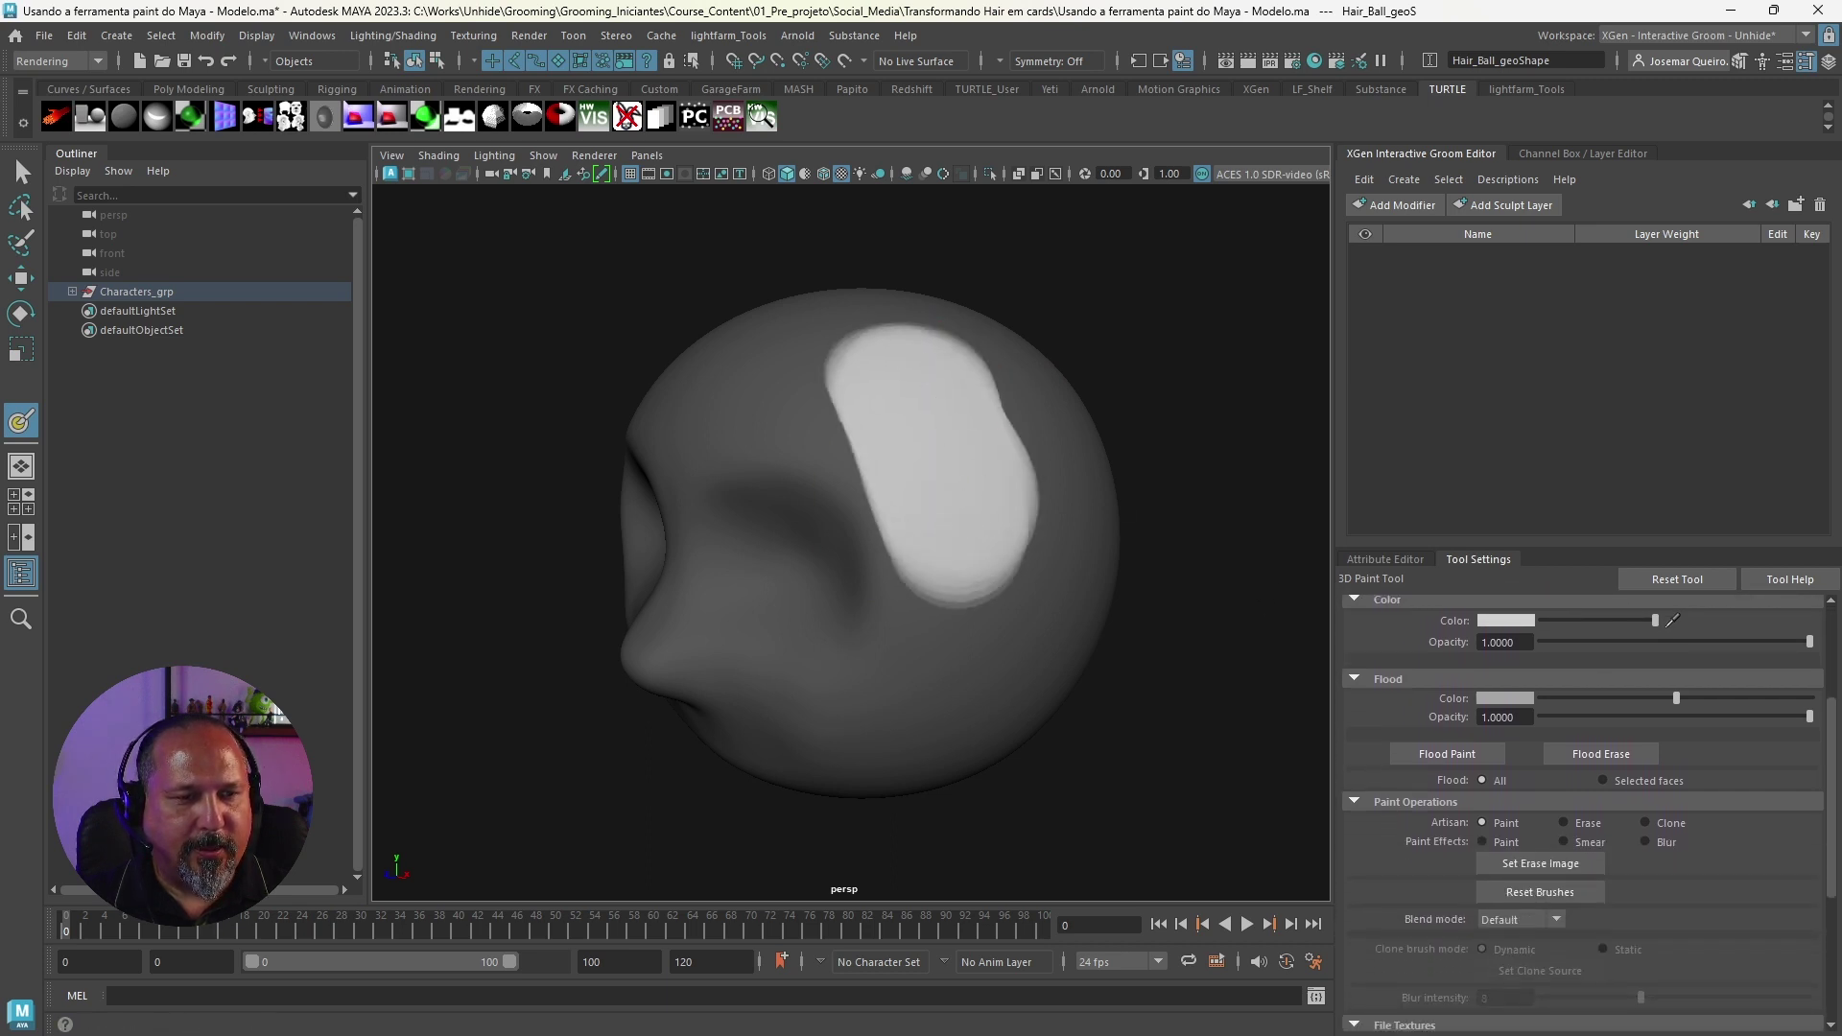
pyautogui.scroll(-2, 1591, 818)
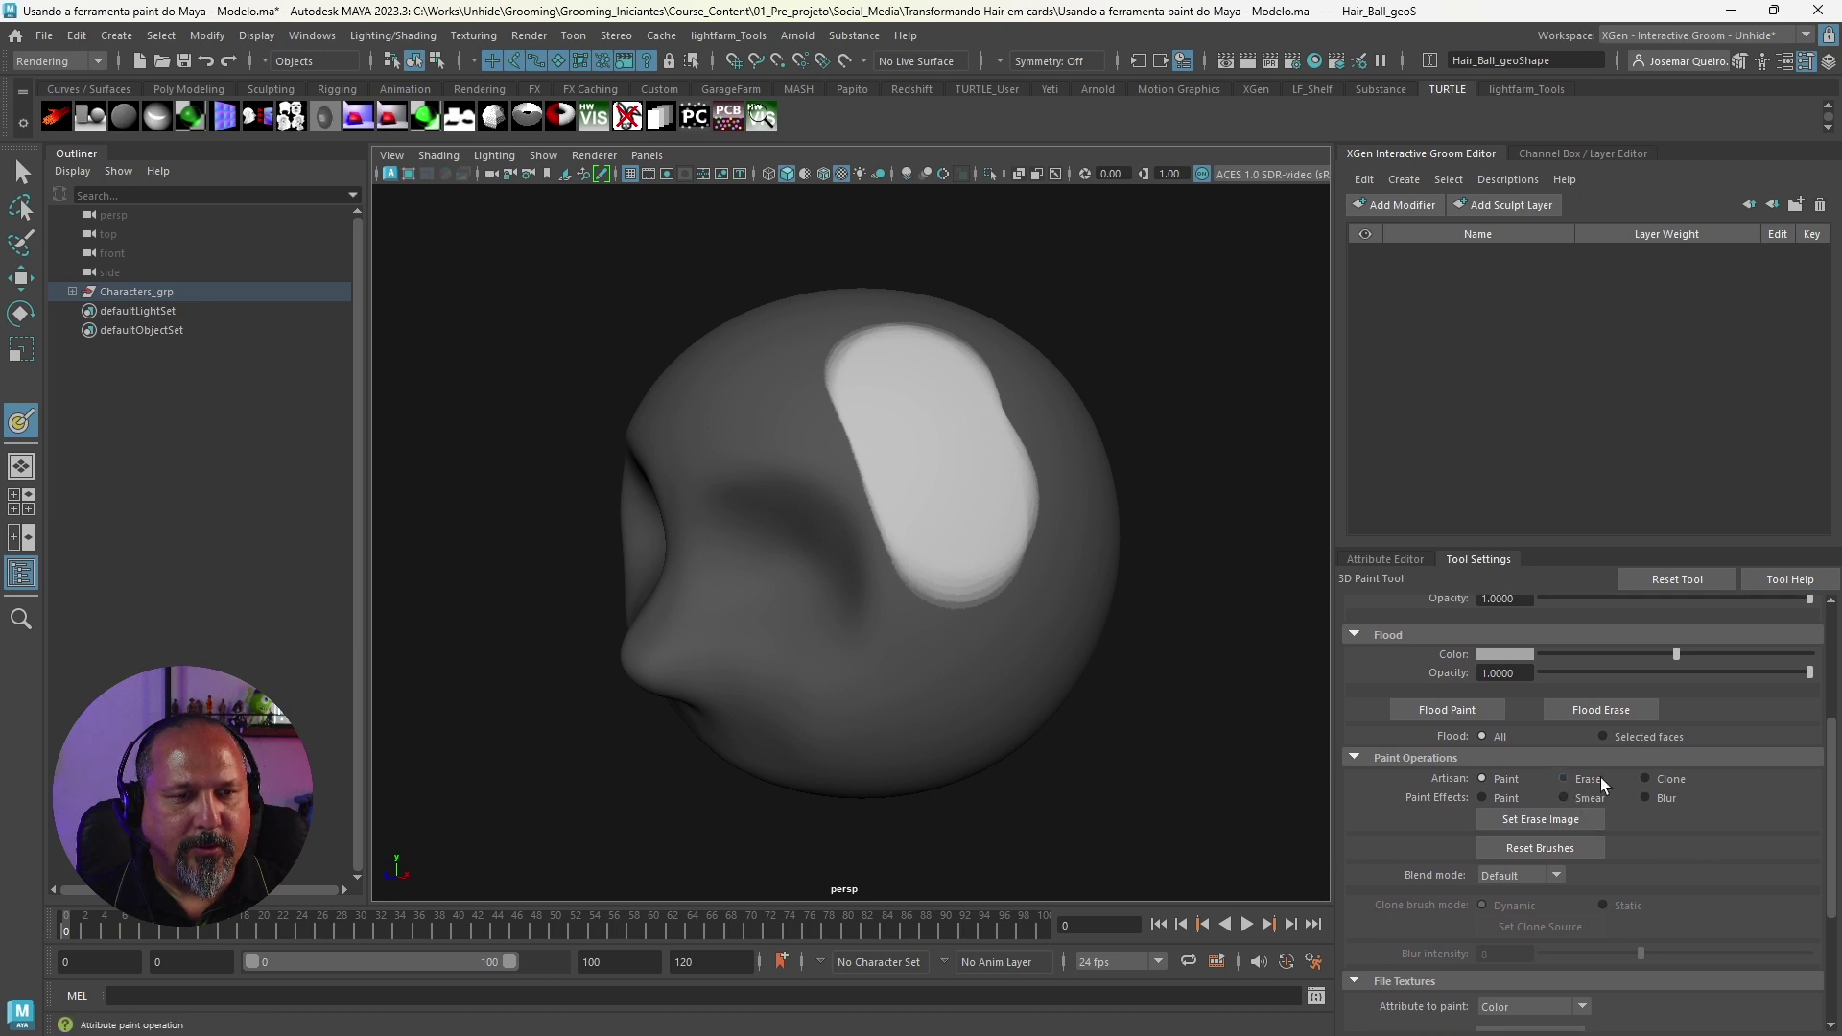
pyautogui.moveTo(1262, 691)
pyautogui.keyDown('alt'); pyautogui.mouseDown()
pyautogui.moveTo(996, 547)
pyautogui.moveTo(988, 494)
pyautogui.moveTo(962, 487)
pyautogui.moveTo(869, 638)
pyautogui.mouseUp(); pyautogui.keyUp('alt')
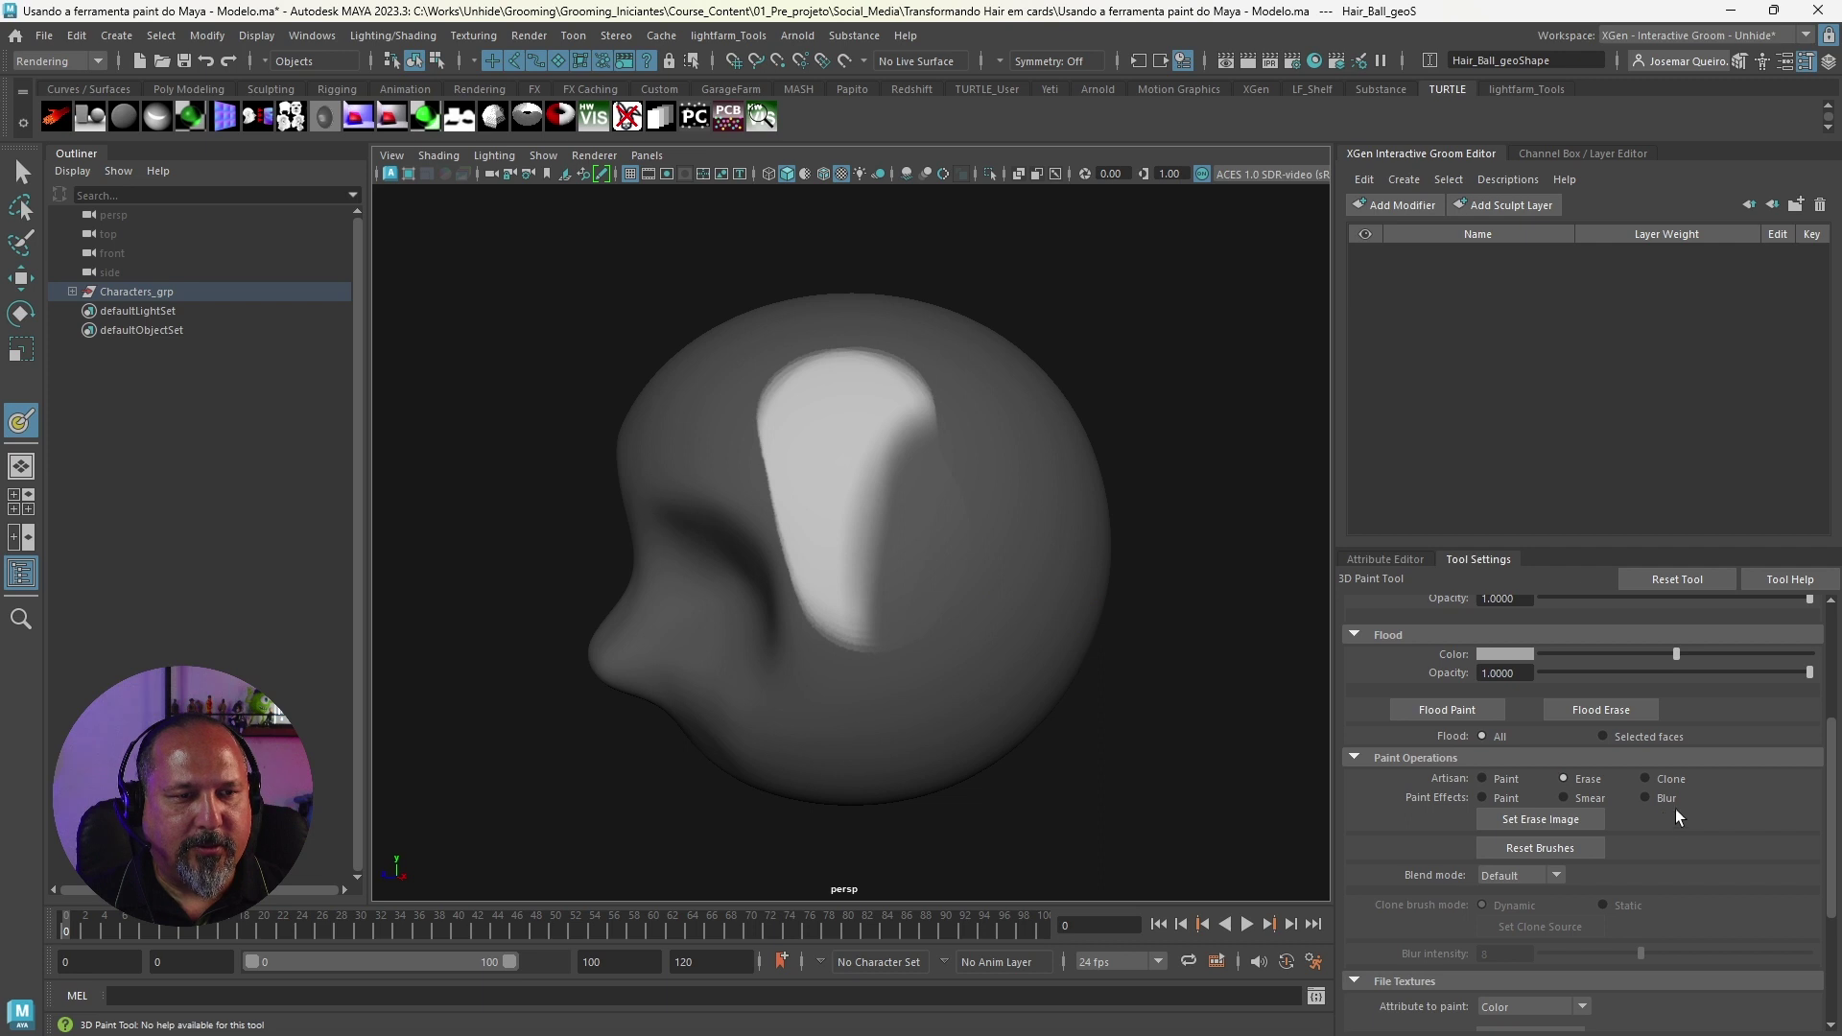
pyautogui.click(1647, 799)
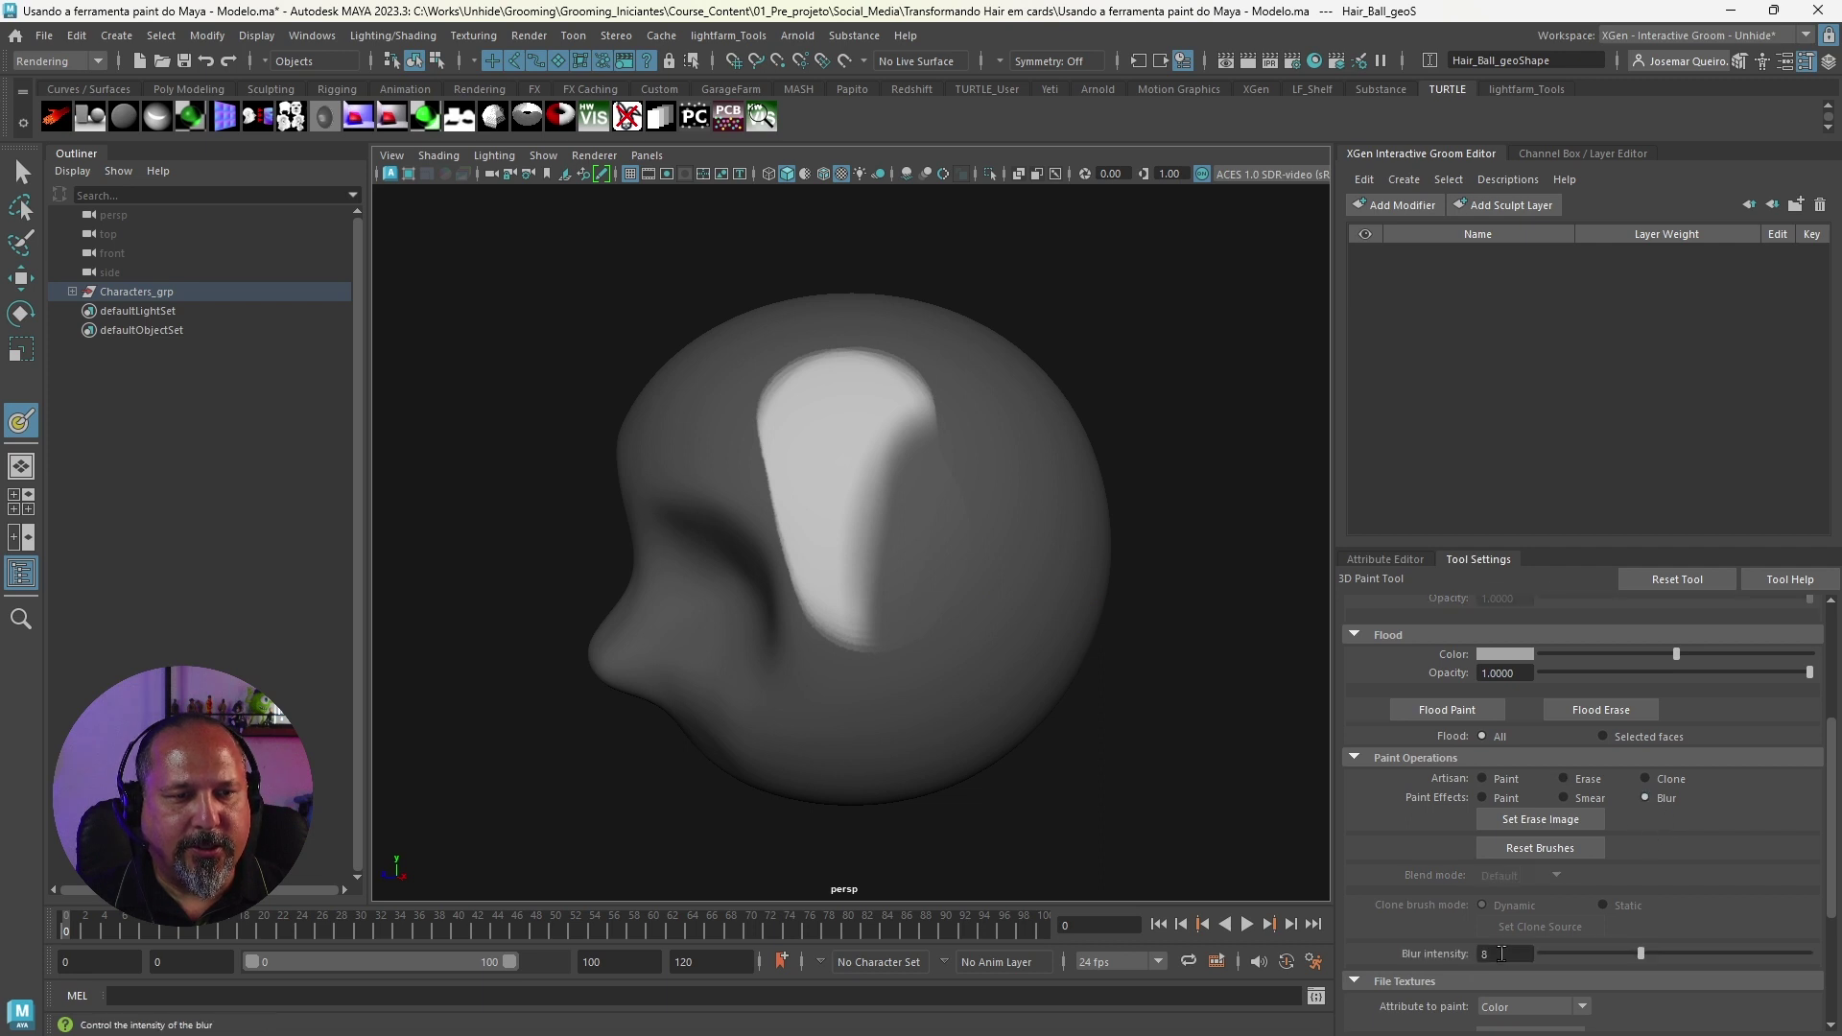
pyautogui.moveTo(907, 351)
pyautogui.mouseDown()
pyautogui.moveTo(837, 388)
pyautogui.moveTo(872, 412)
pyautogui.moveTo(899, 387)
pyautogui.mouseUp()
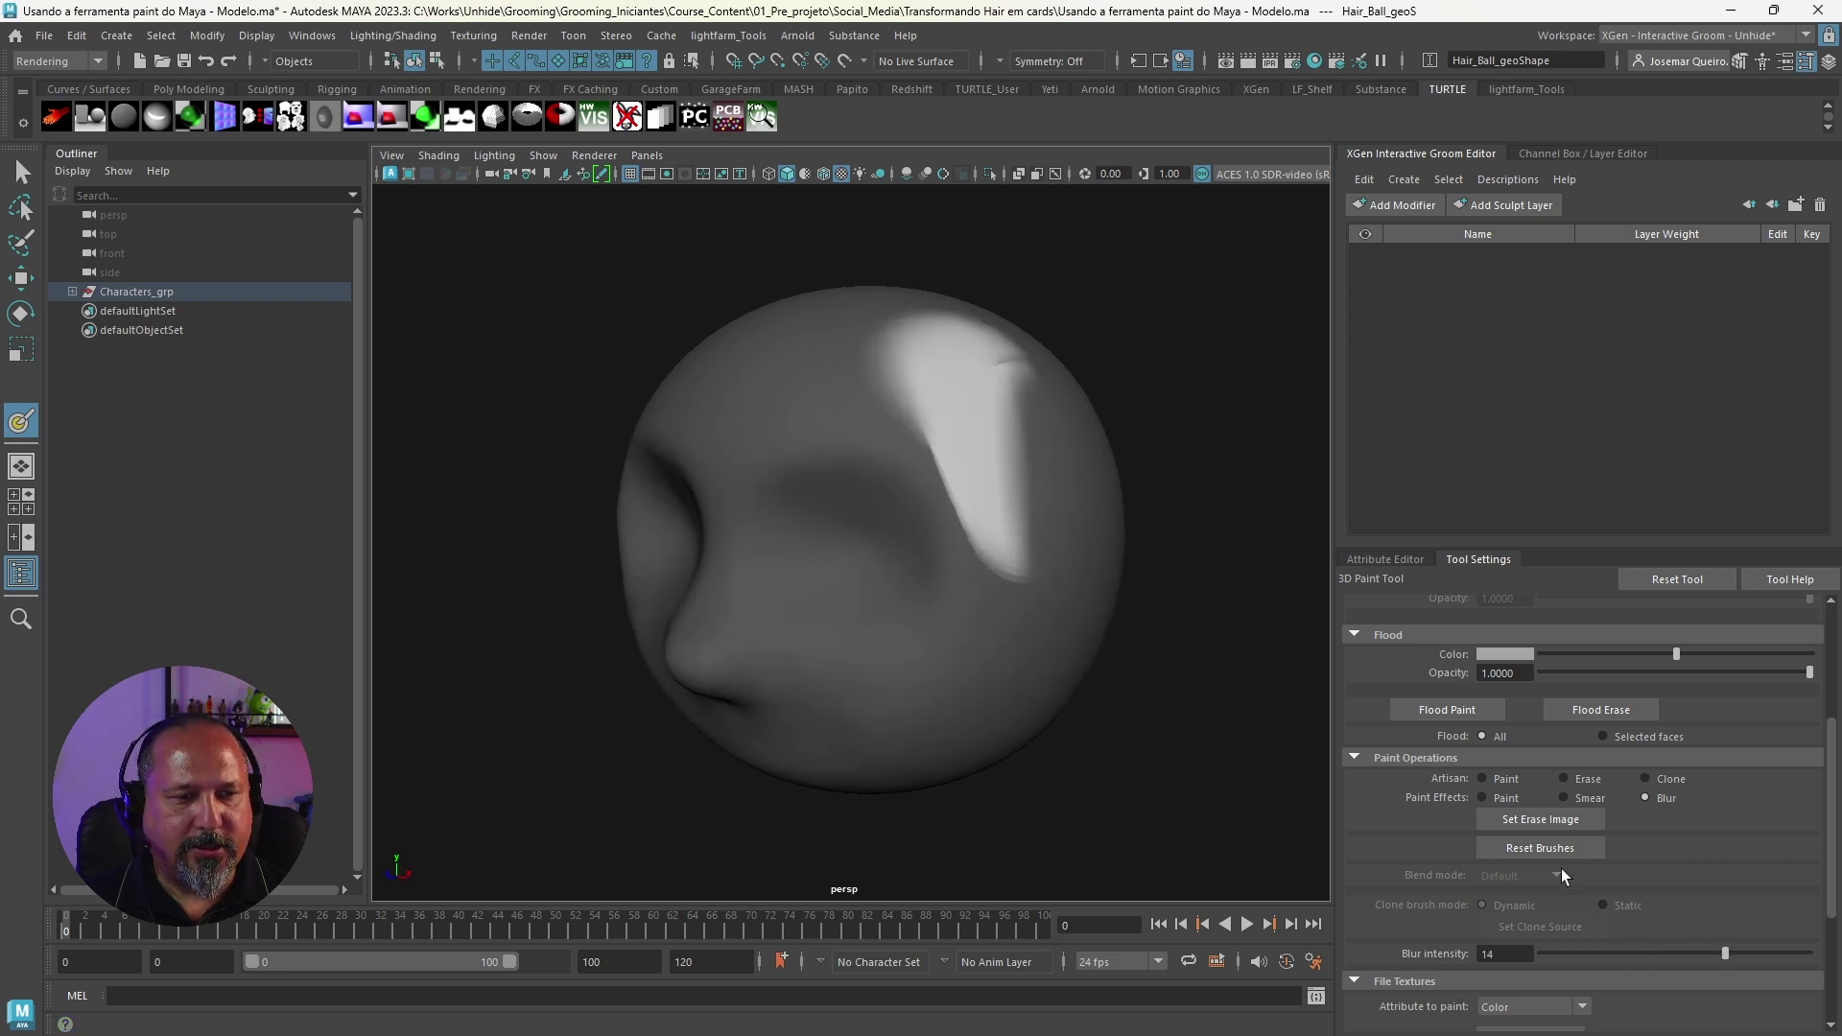
# Step: Blur the patch's left edge and tumble around to inspect the brows and nose
pyautogui.moveTo(969, 518); pyautogui.dragTo(912, 336)
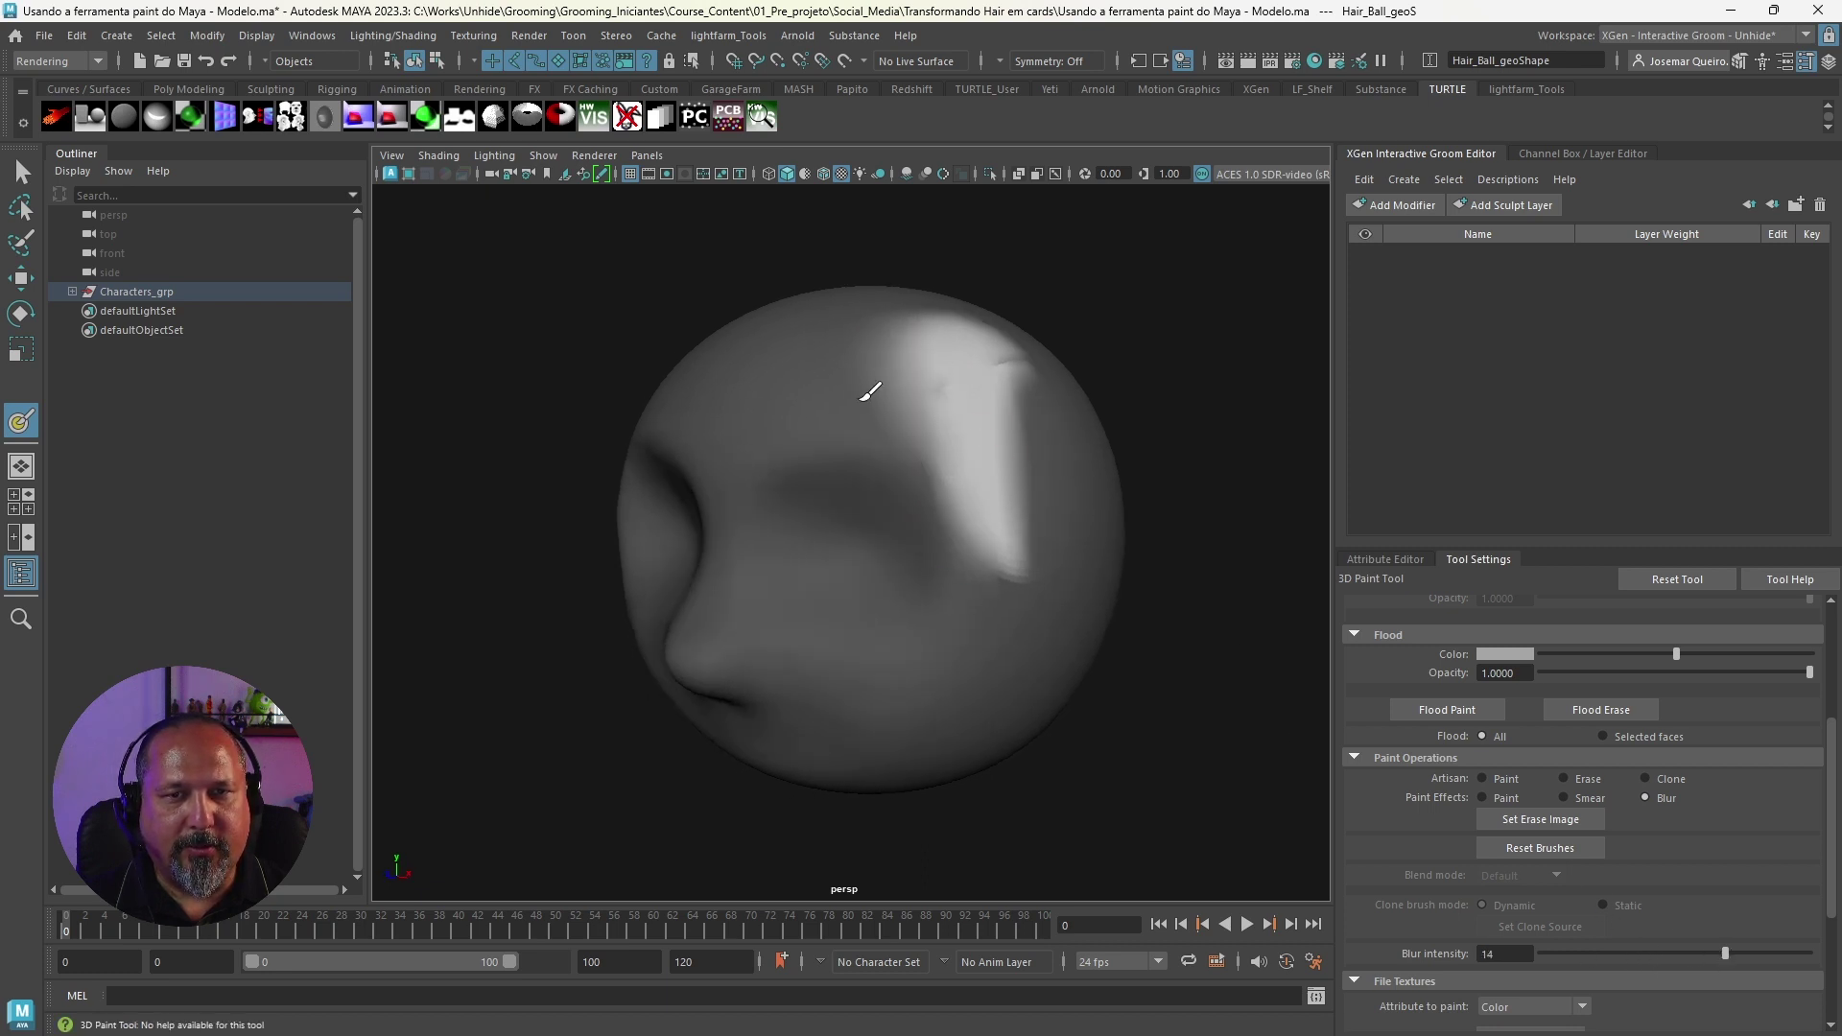
pyautogui.moveTo(943, 395)
pyautogui.keyDown('alt'); pyautogui.mouseDown()
pyautogui.moveTo(1015, 473)
pyautogui.moveTo(1055, 576)
pyautogui.moveTo(895, 465)
pyautogui.mouseUp(); pyautogui.keyUp('alt')
pyautogui.keyDown('alt'); pyautogui.moveTo(1067, 403); pyautogui.dragTo(1007, 411); pyautogui.keyUp('alt')
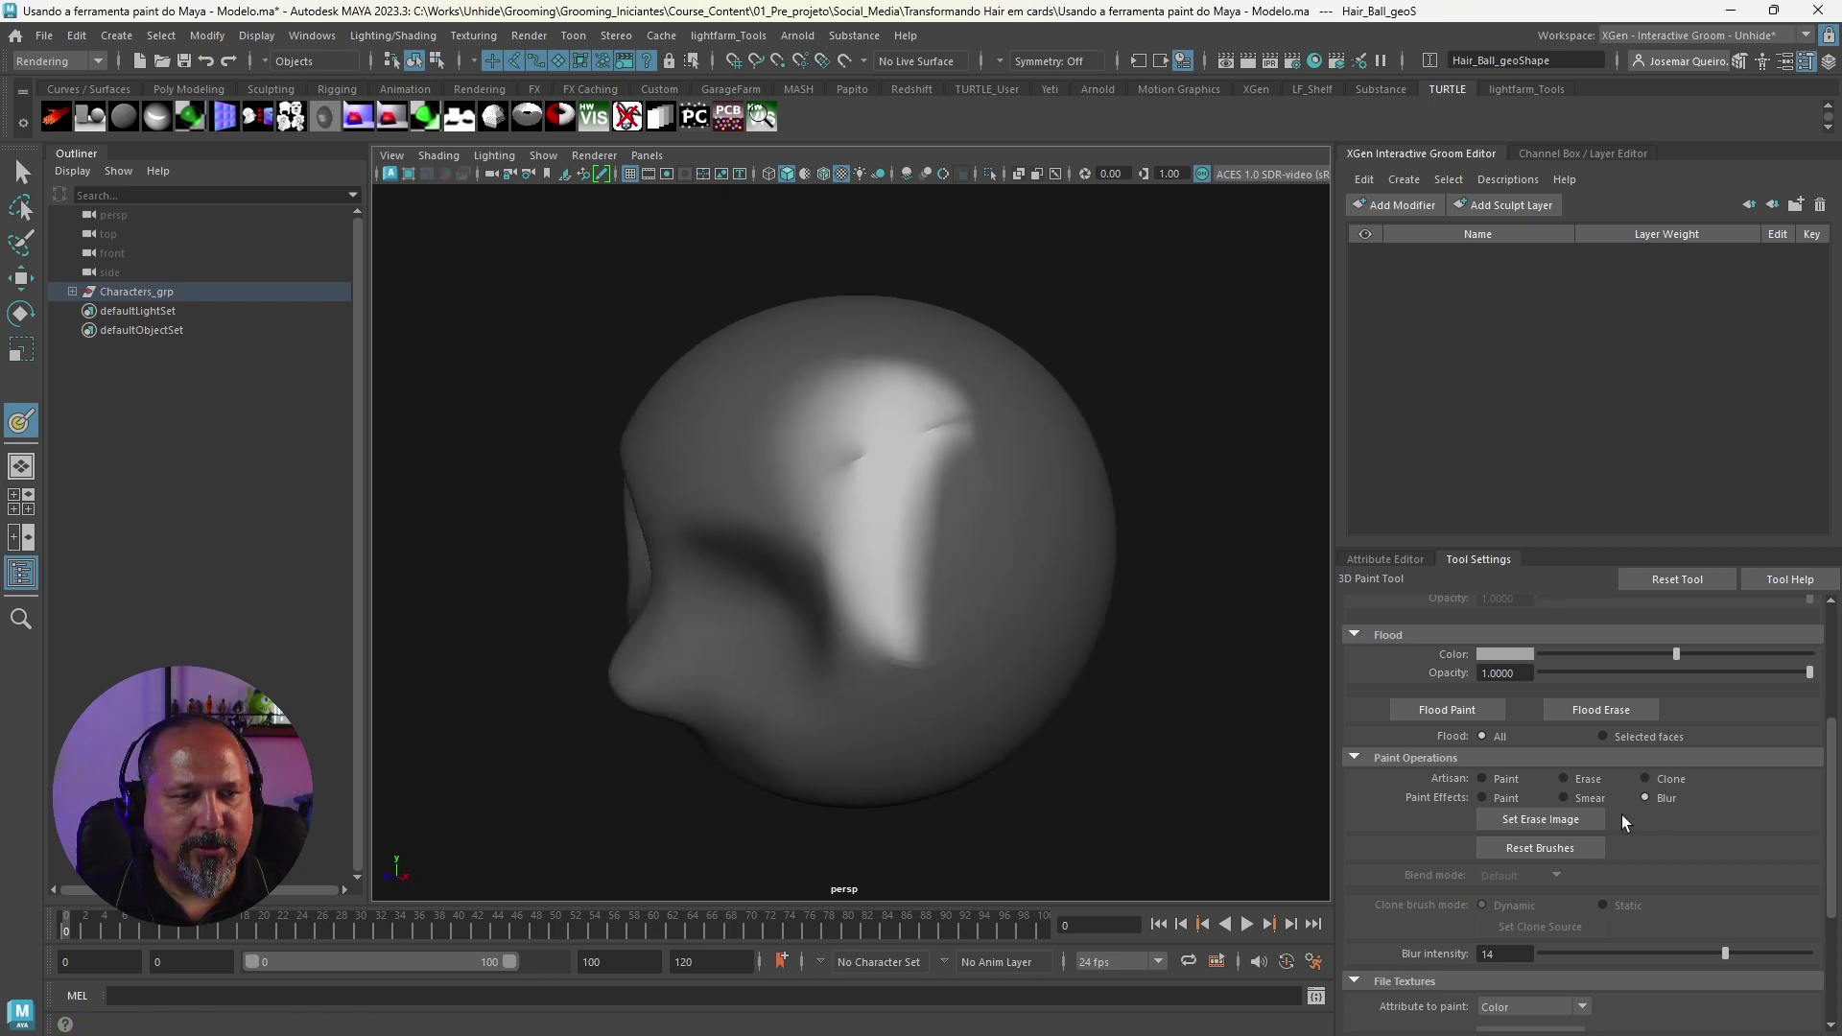
pyautogui.moveTo(1835, 843); pyautogui.dragTo(1828, 724)
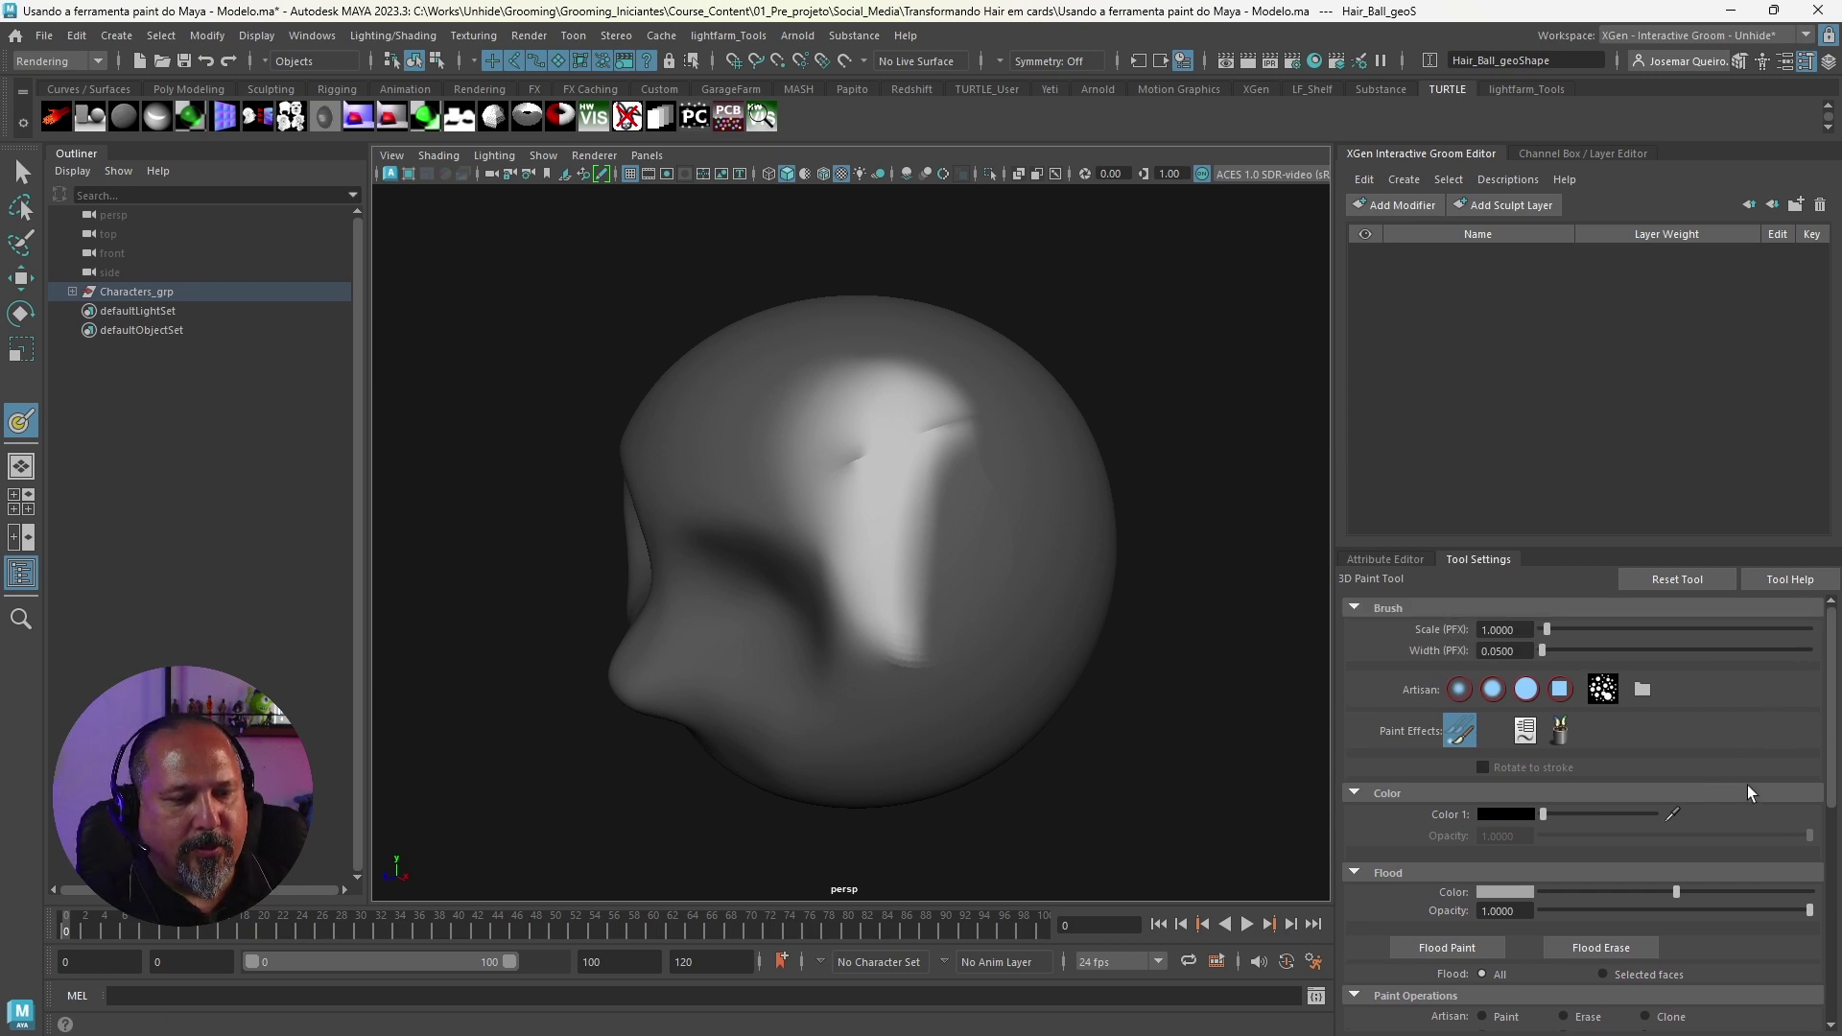
# Step: Flood the texture to clear the patch and set the Artisan operation back to Paint
pyautogui.click(1448, 948)
pyautogui.keyDown('alt'); pyautogui.moveTo(891, 485); pyautogui.dragTo(991, 428); pyautogui.keyUp('alt')
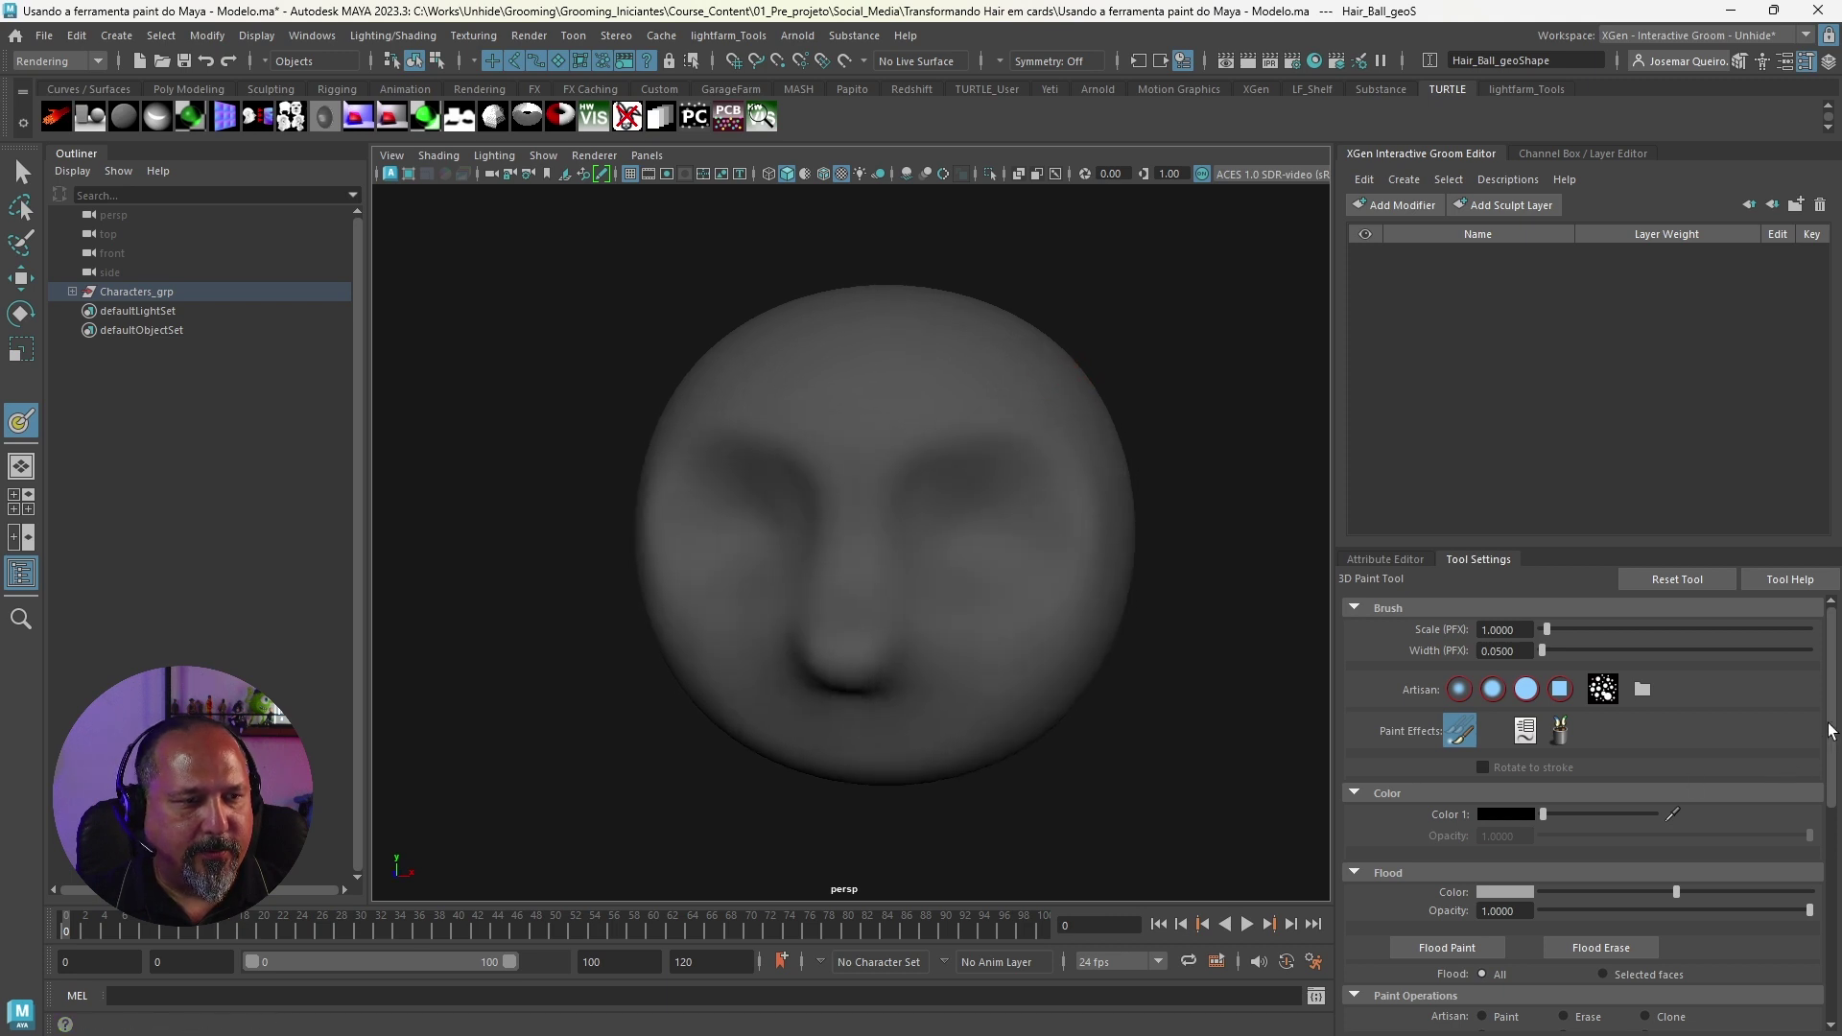
pyautogui.scroll(-3, 1830, 731)
pyautogui.scroll(-2, 1535, 768)
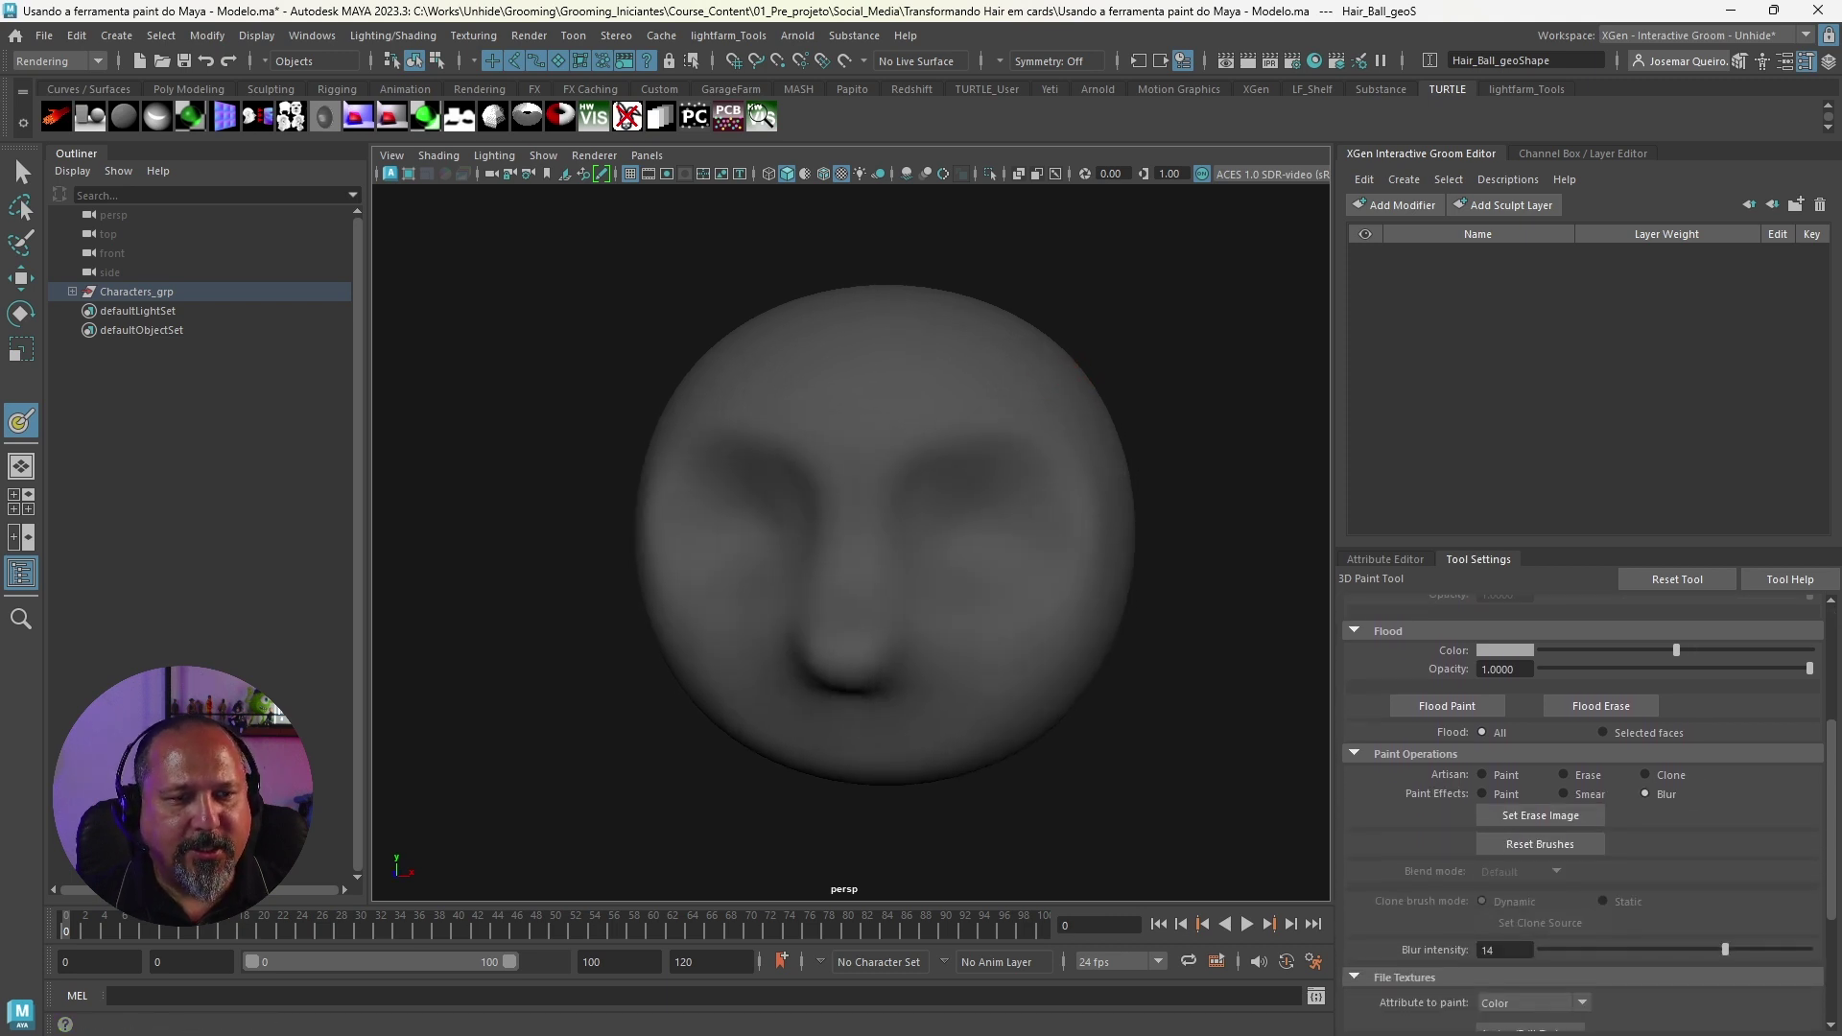
pyautogui.scroll(-1, 1535, 768)
pyautogui.click(1483, 735)
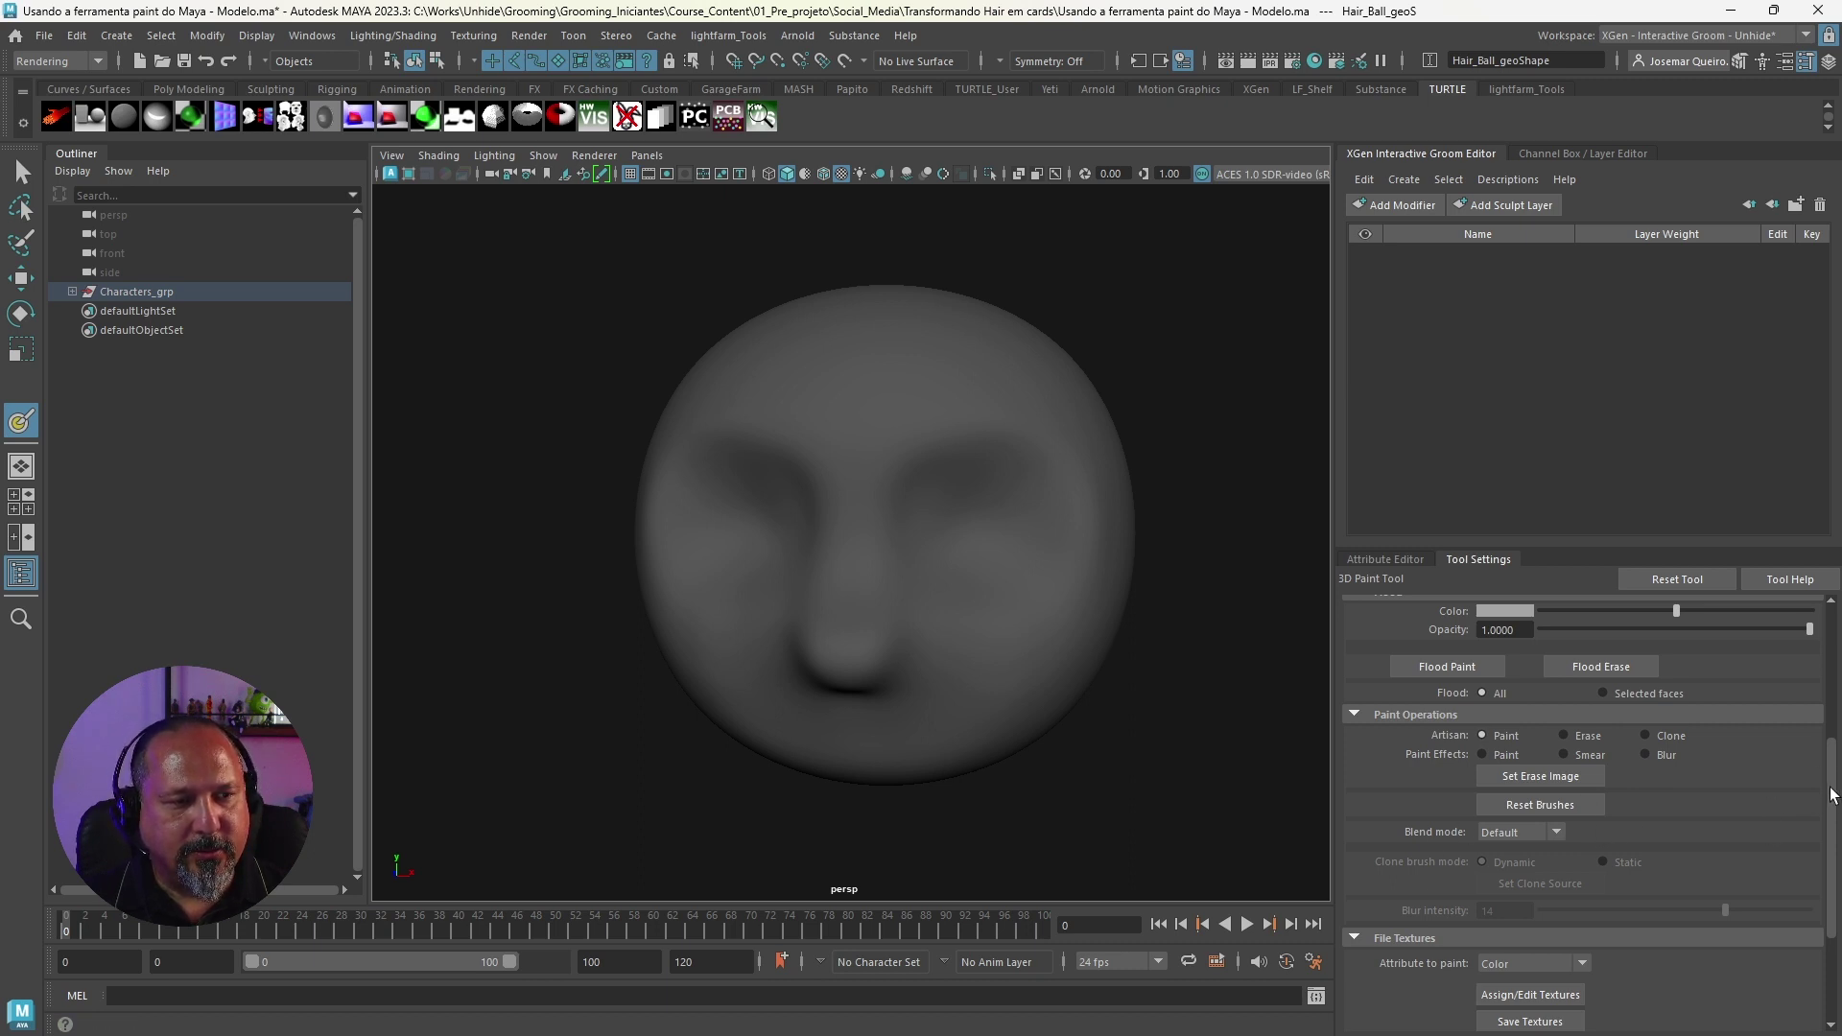
pyautogui.scroll(-4, 1831, 794)
pyautogui.moveTo(962, 625)
pyautogui.keyDown('alt'); pyautogui.mouseDown()
pyautogui.moveTo(1049, 383)
pyautogui.moveTo(711, 399)
pyautogui.moveTo(941, 436)
pyautogui.moveTo(1078, 384)
pyautogui.mouseUp(); pyautogui.keyUp('alt')
pyautogui.keyDown('alt'); pyautogui.moveTo(1053, 403); pyautogui.dragTo(901, 465, button='right'); pyautogui.keyUp('alt')
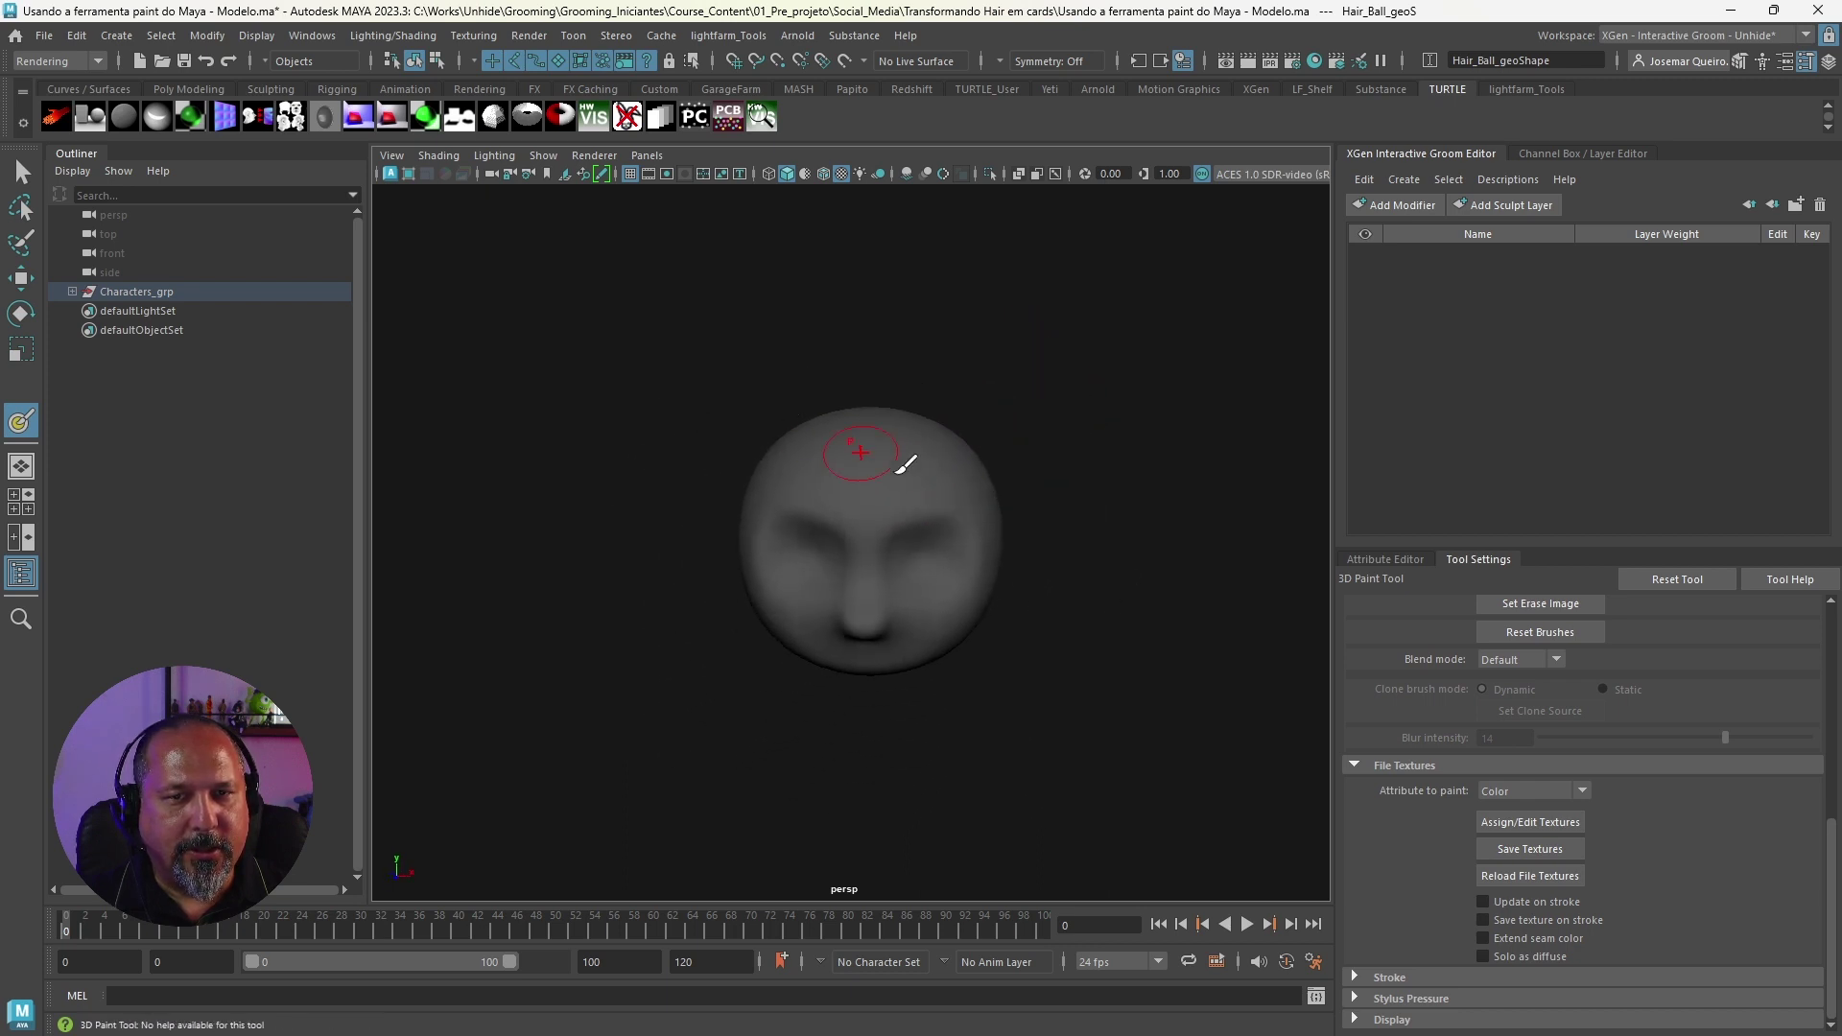
pyautogui.keyDown('alt'); pyautogui.moveTo(901, 464); pyautogui.dragTo(814, 407); pyautogui.keyUp('alt')
pyautogui.keyDown('alt'); pyautogui.moveTo(814, 406); pyautogui.dragTo(975, 454, button='right'); pyautogui.keyUp('alt')
pyautogui.keyDown('alt'); pyautogui.moveTo(975, 455); pyautogui.dragTo(921, 399); pyautogui.keyUp('alt')
pyautogui.keyDown('alt'); pyautogui.moveTo(921, 399); pyautogui.dragTo(897, 412, button='right'); pyautogui.keyUp('alt')
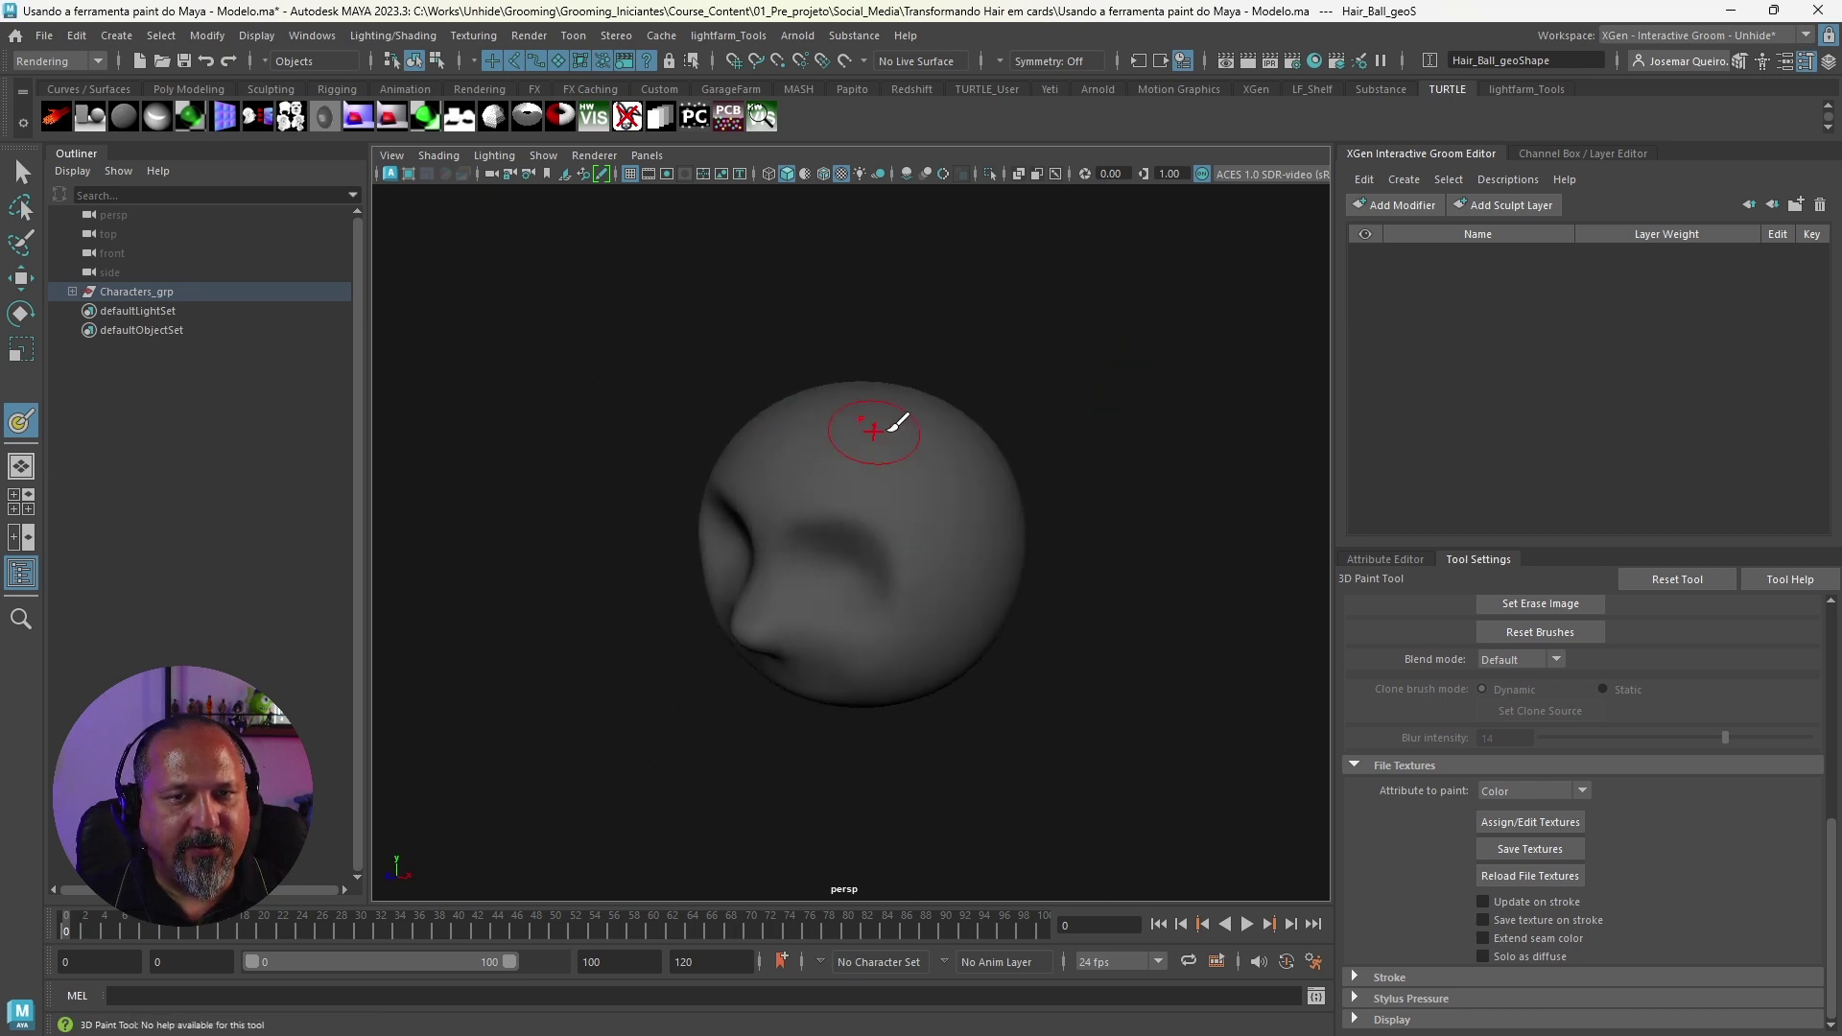
pyautogui.keyDown('alt'); pyautogui.moveTo(978, 472); pyautogui.dragTo(1029, 485); pyautogui.keyUp('alt')
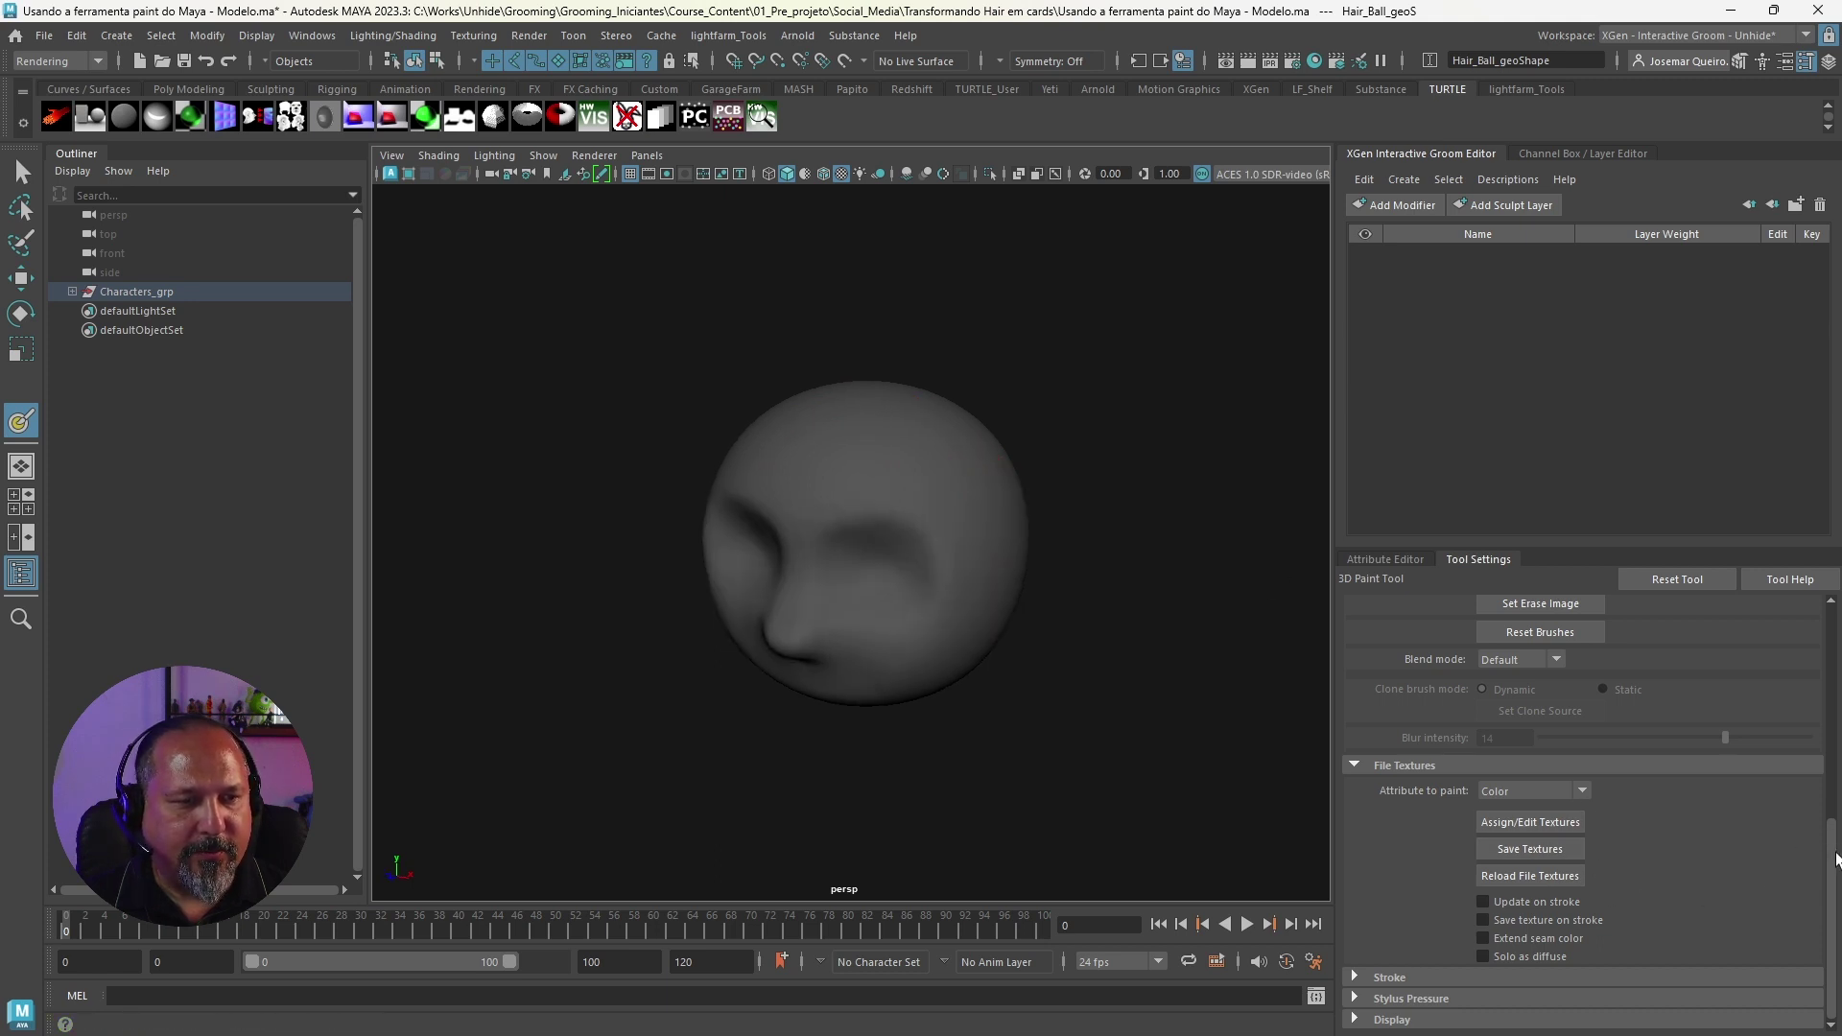
pyautogui.keyDown('alt'); pyautogui.moveTo(875, 472); pyautogui.dragTo(933, 457); pyautogui.keyUp('alt')
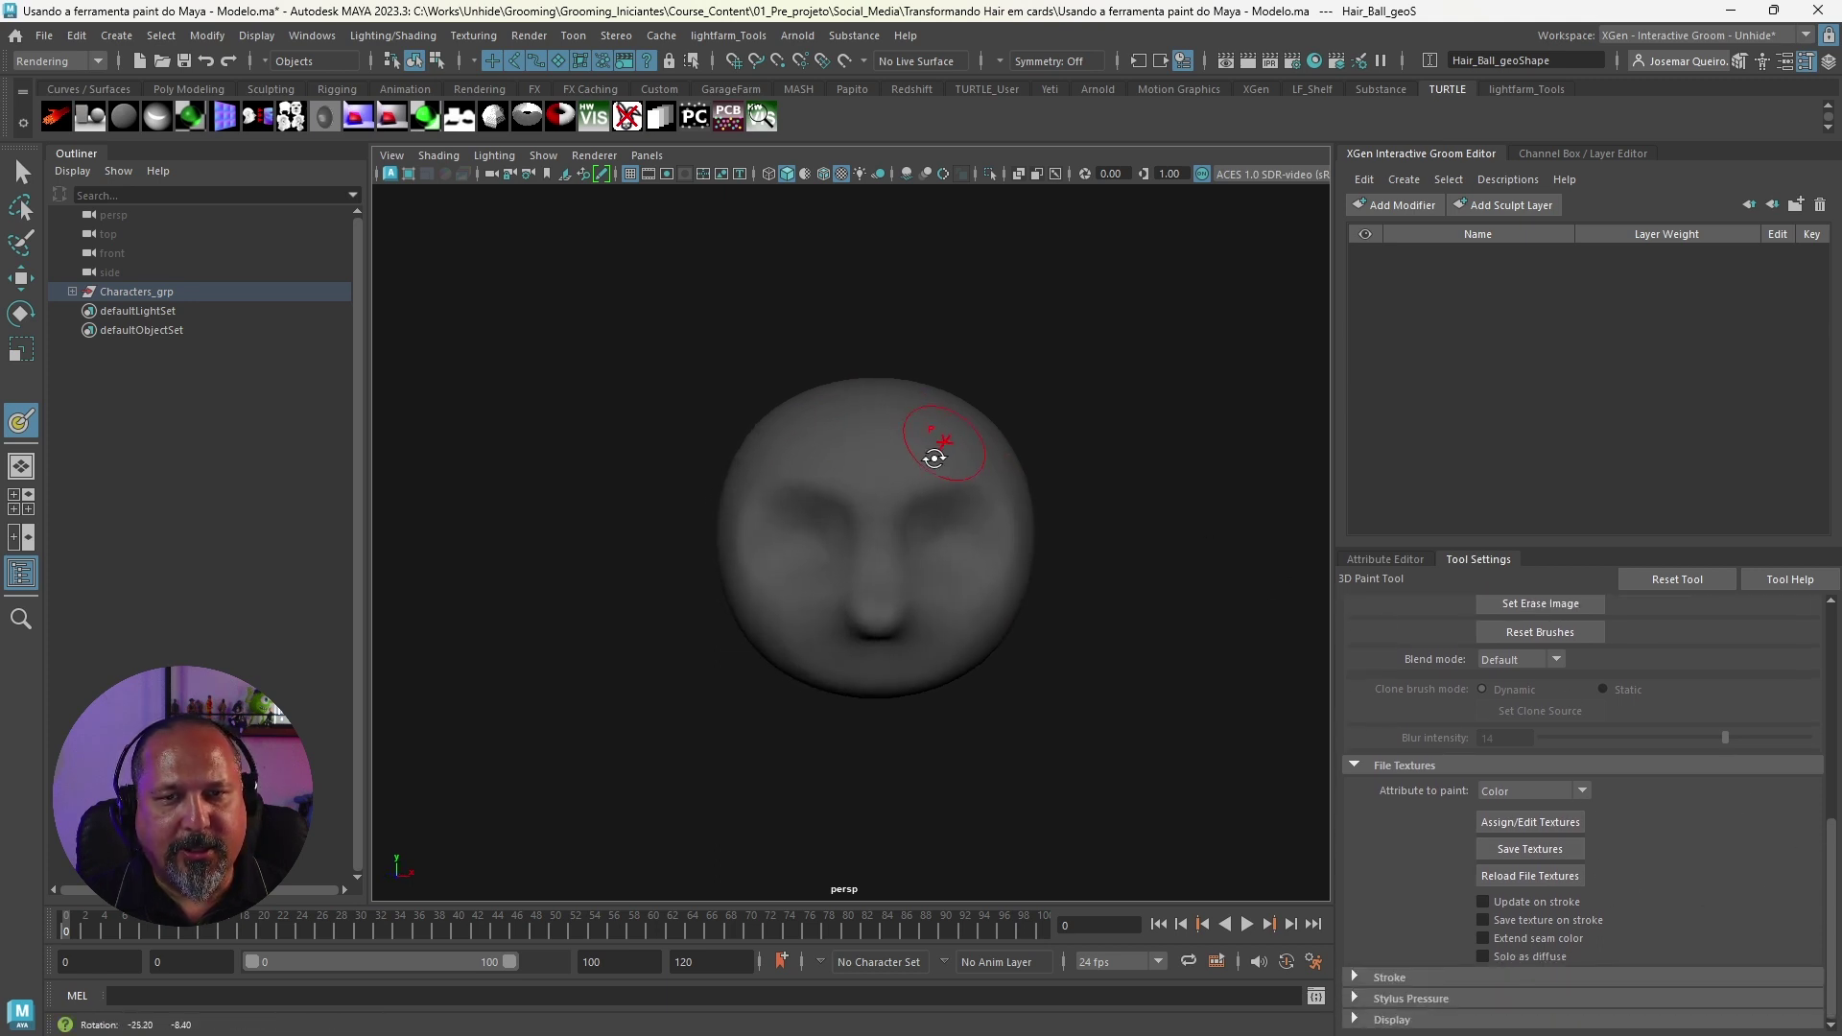
pyautogui.scroll(3, 1089, 432)
pyautogui.scroll(-2, 855, 555)
pyautogui.scroll(2, 855, 555)
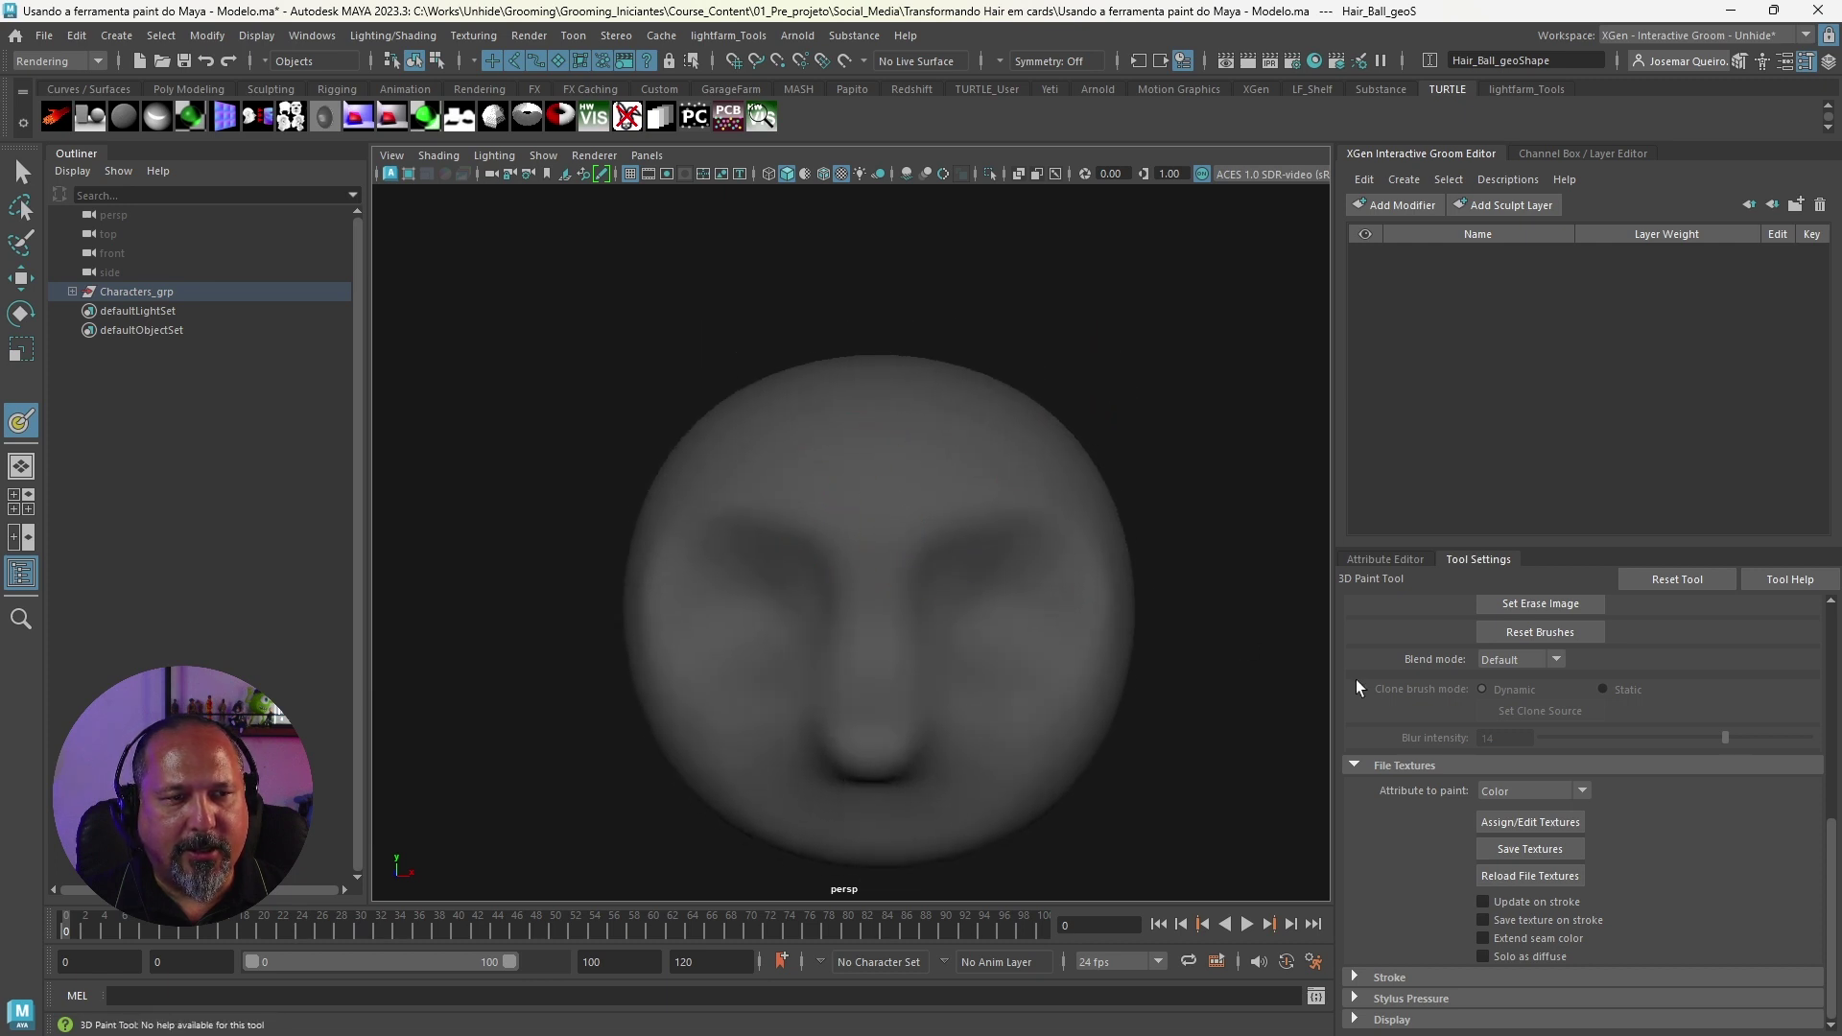
pyautogui.moveTo(1834, 859); pyautogui.dragTo(1828, 576)
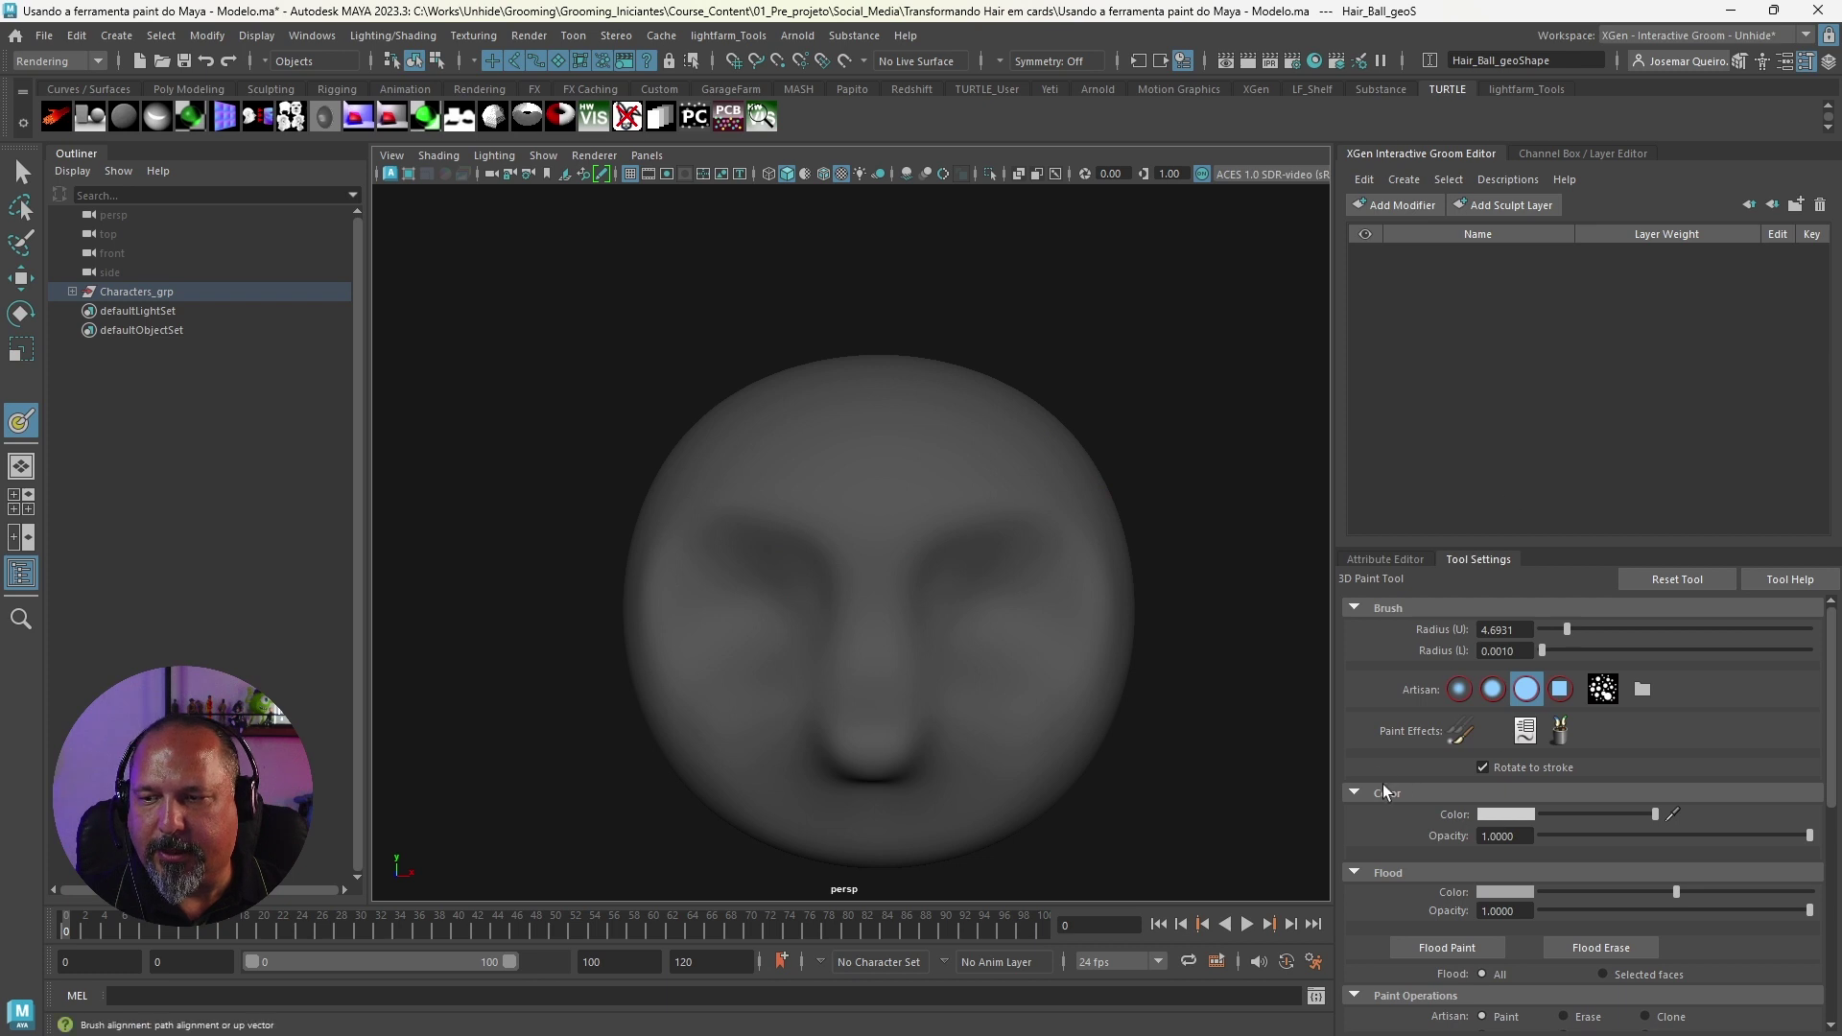
# Step: Pick black from the Color History as the 3D paint colour
pyautogui.click(1493, 816)
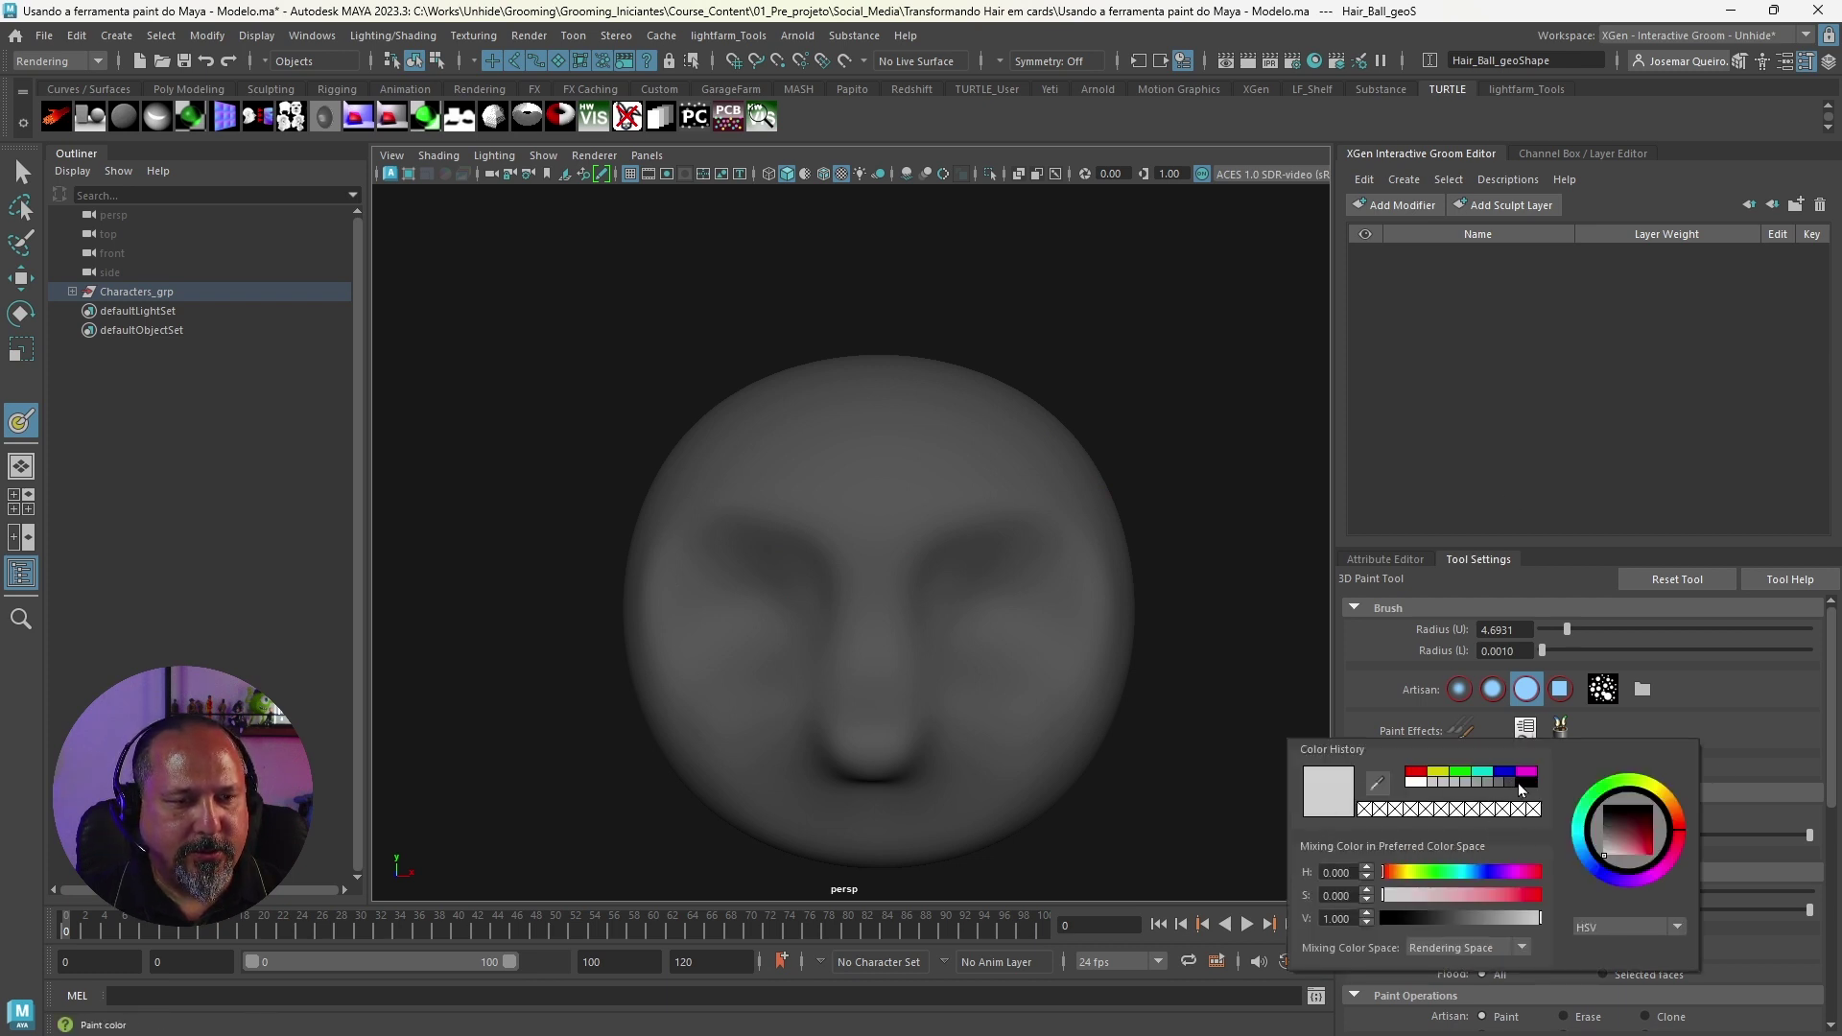
pyautogui.click(1520, 782)
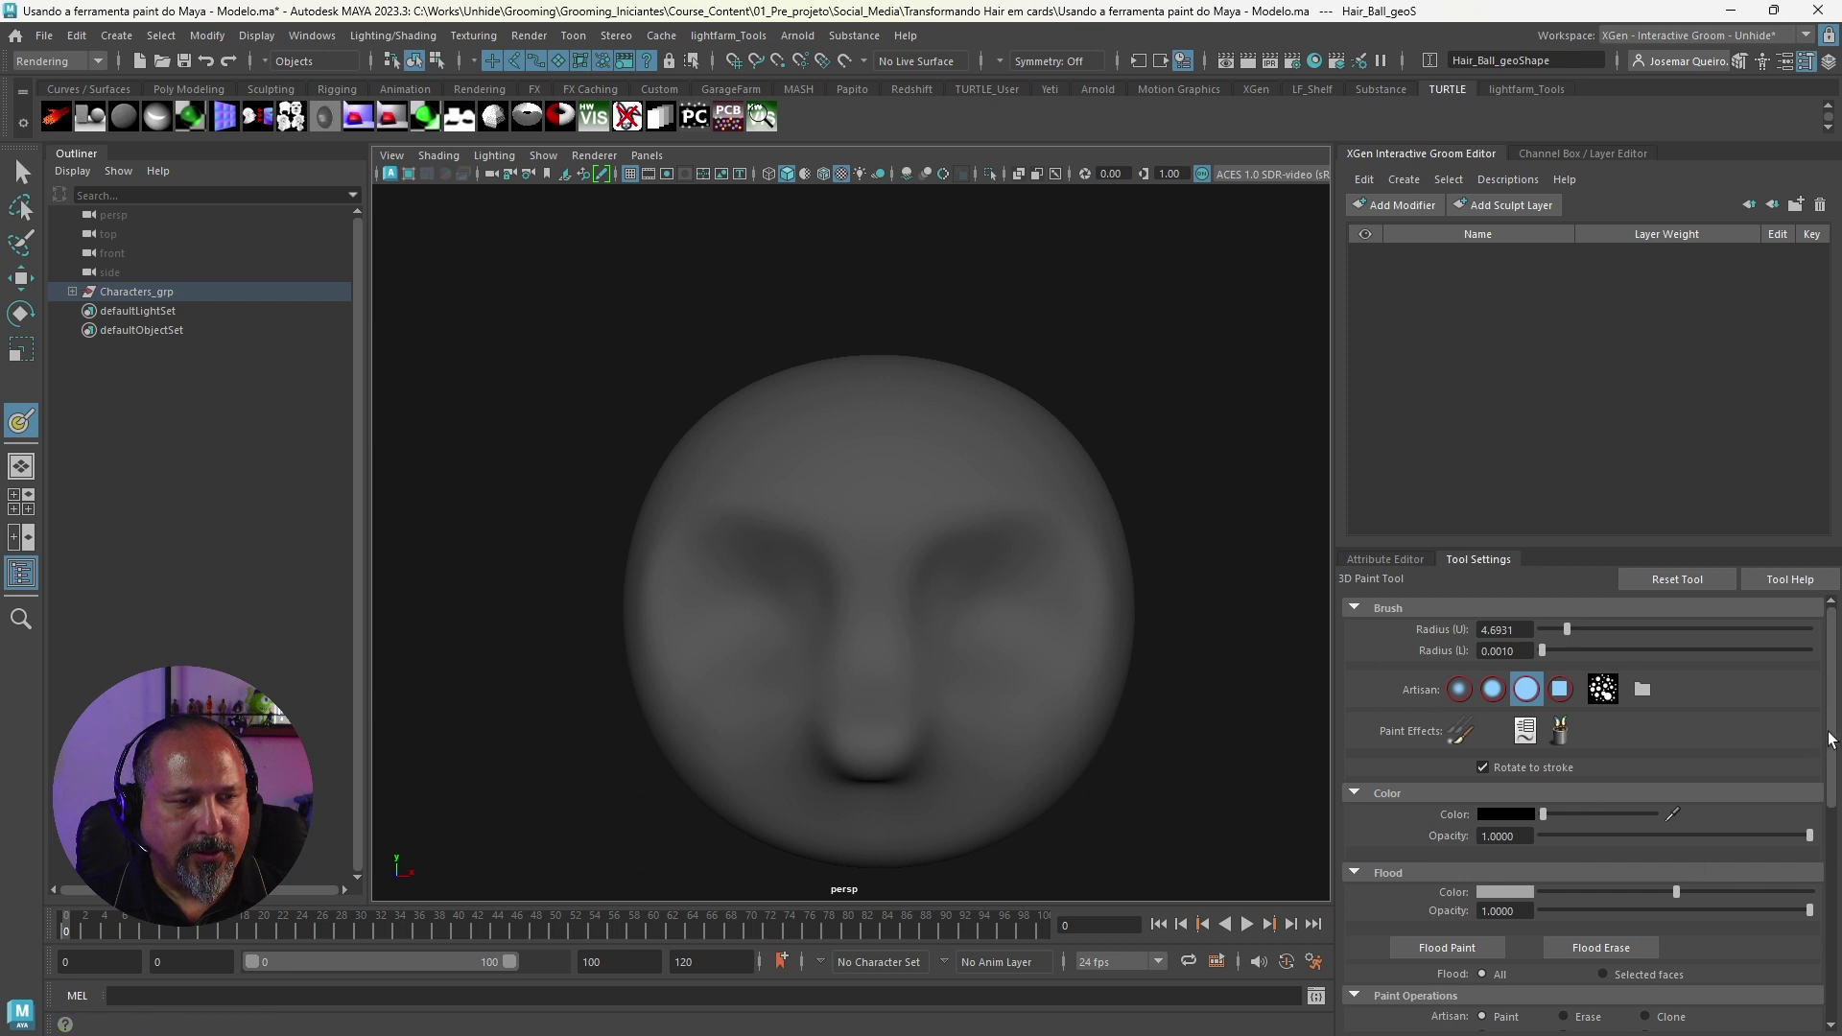
pyautogui.moveTo(1829, 739); pyautogui.dragTo(1828, 941)
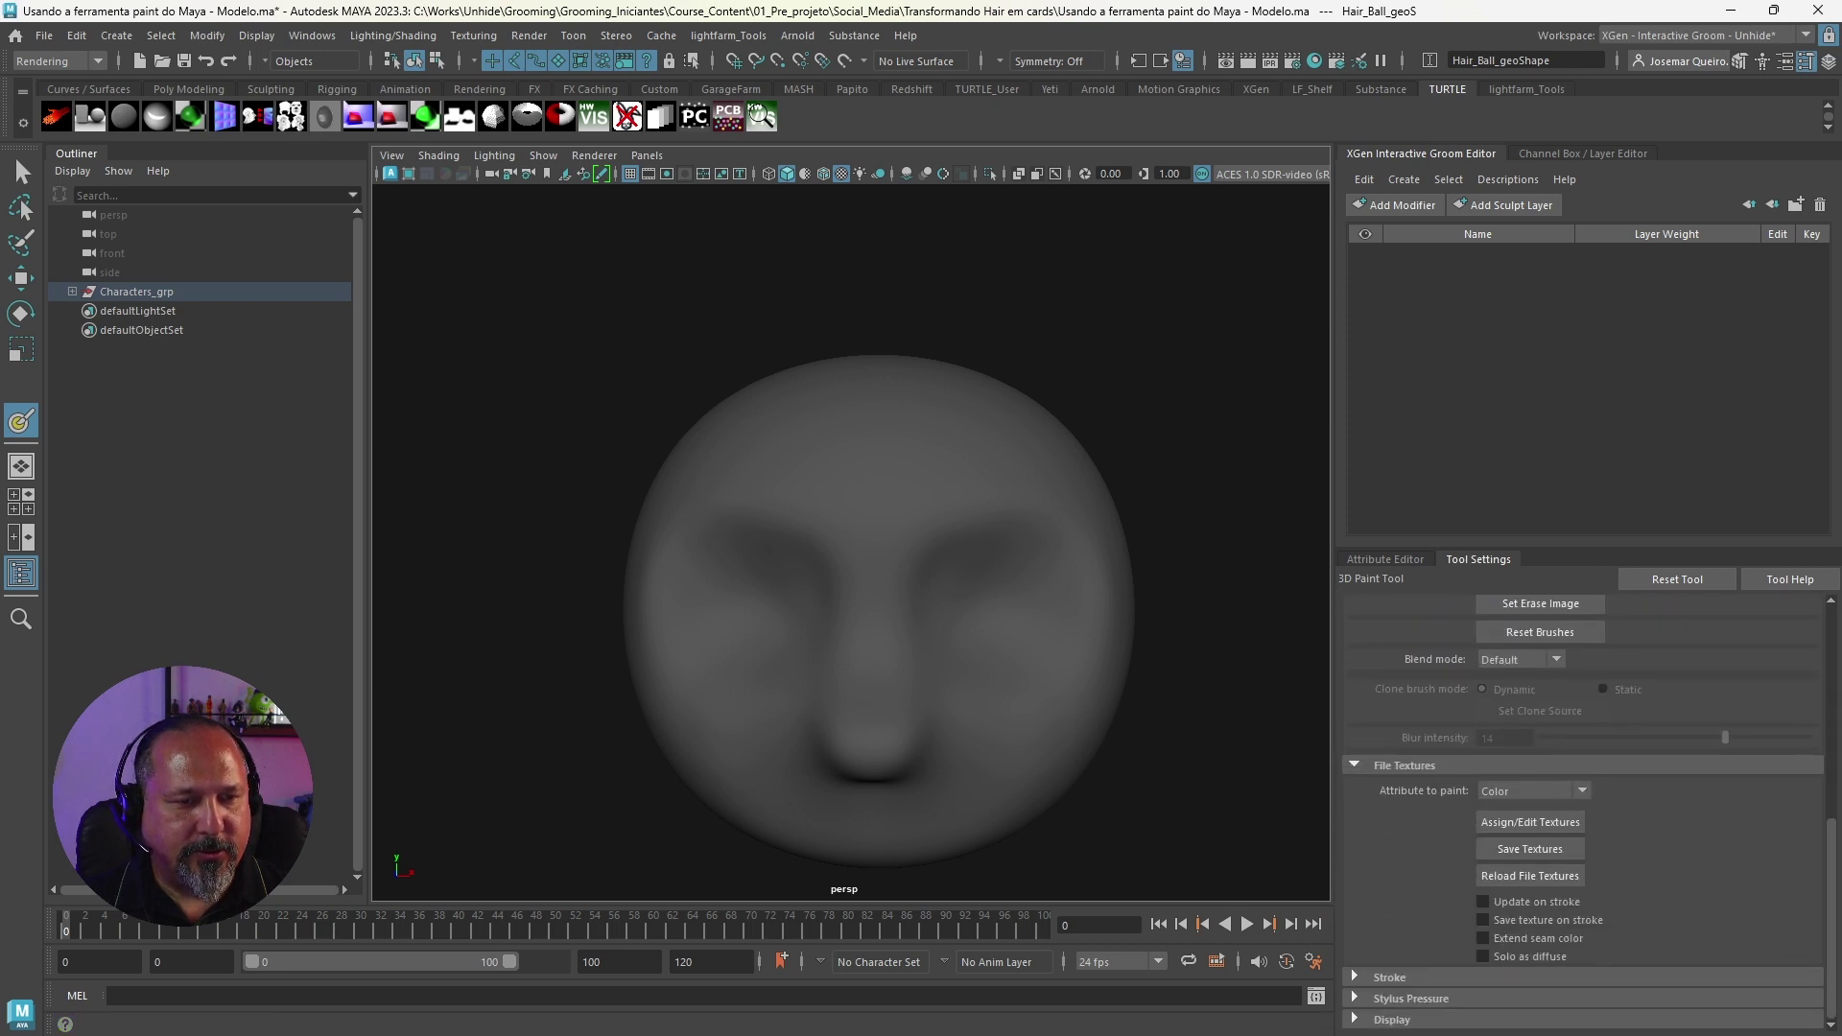
# Step: Turn on stroke Reflection so paint mirrors across the X axis
pyautogui.click(1471, 977)
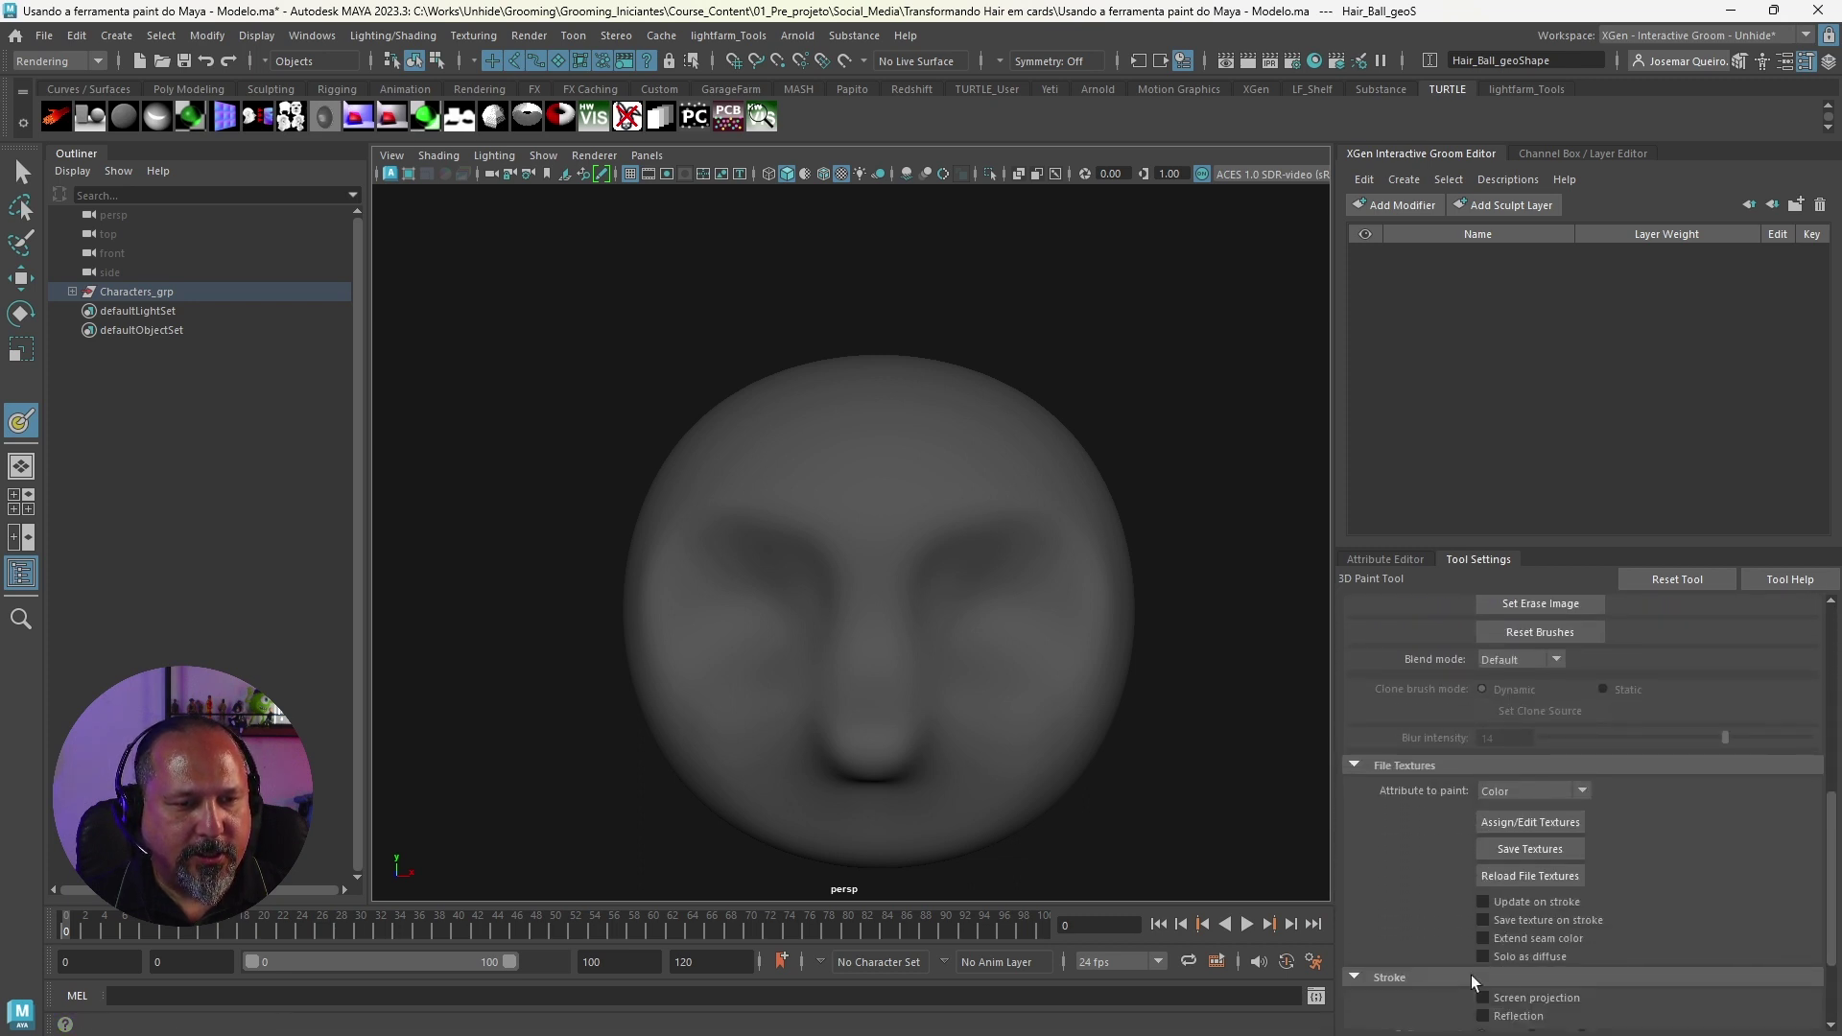
pyautogui.moveTo(1830, 809); pyautogui.dragTo(1834, 880)
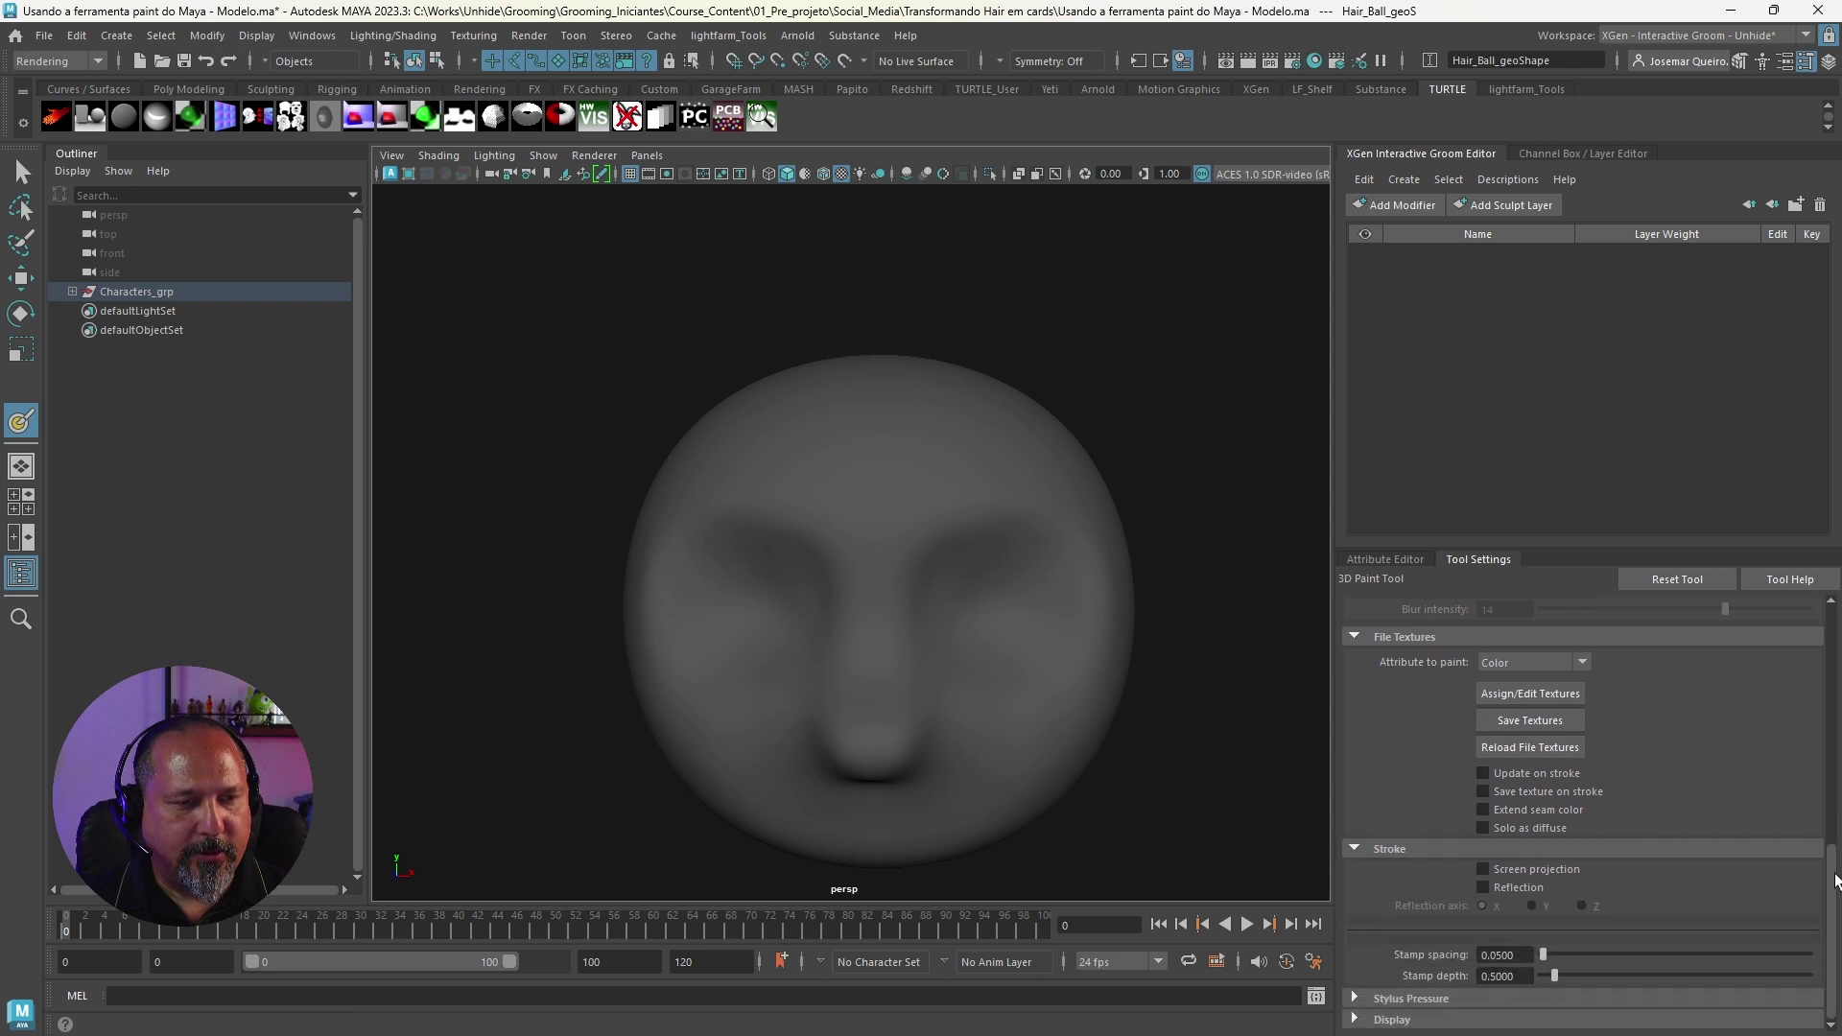
pyautogui.click(1483, 886)
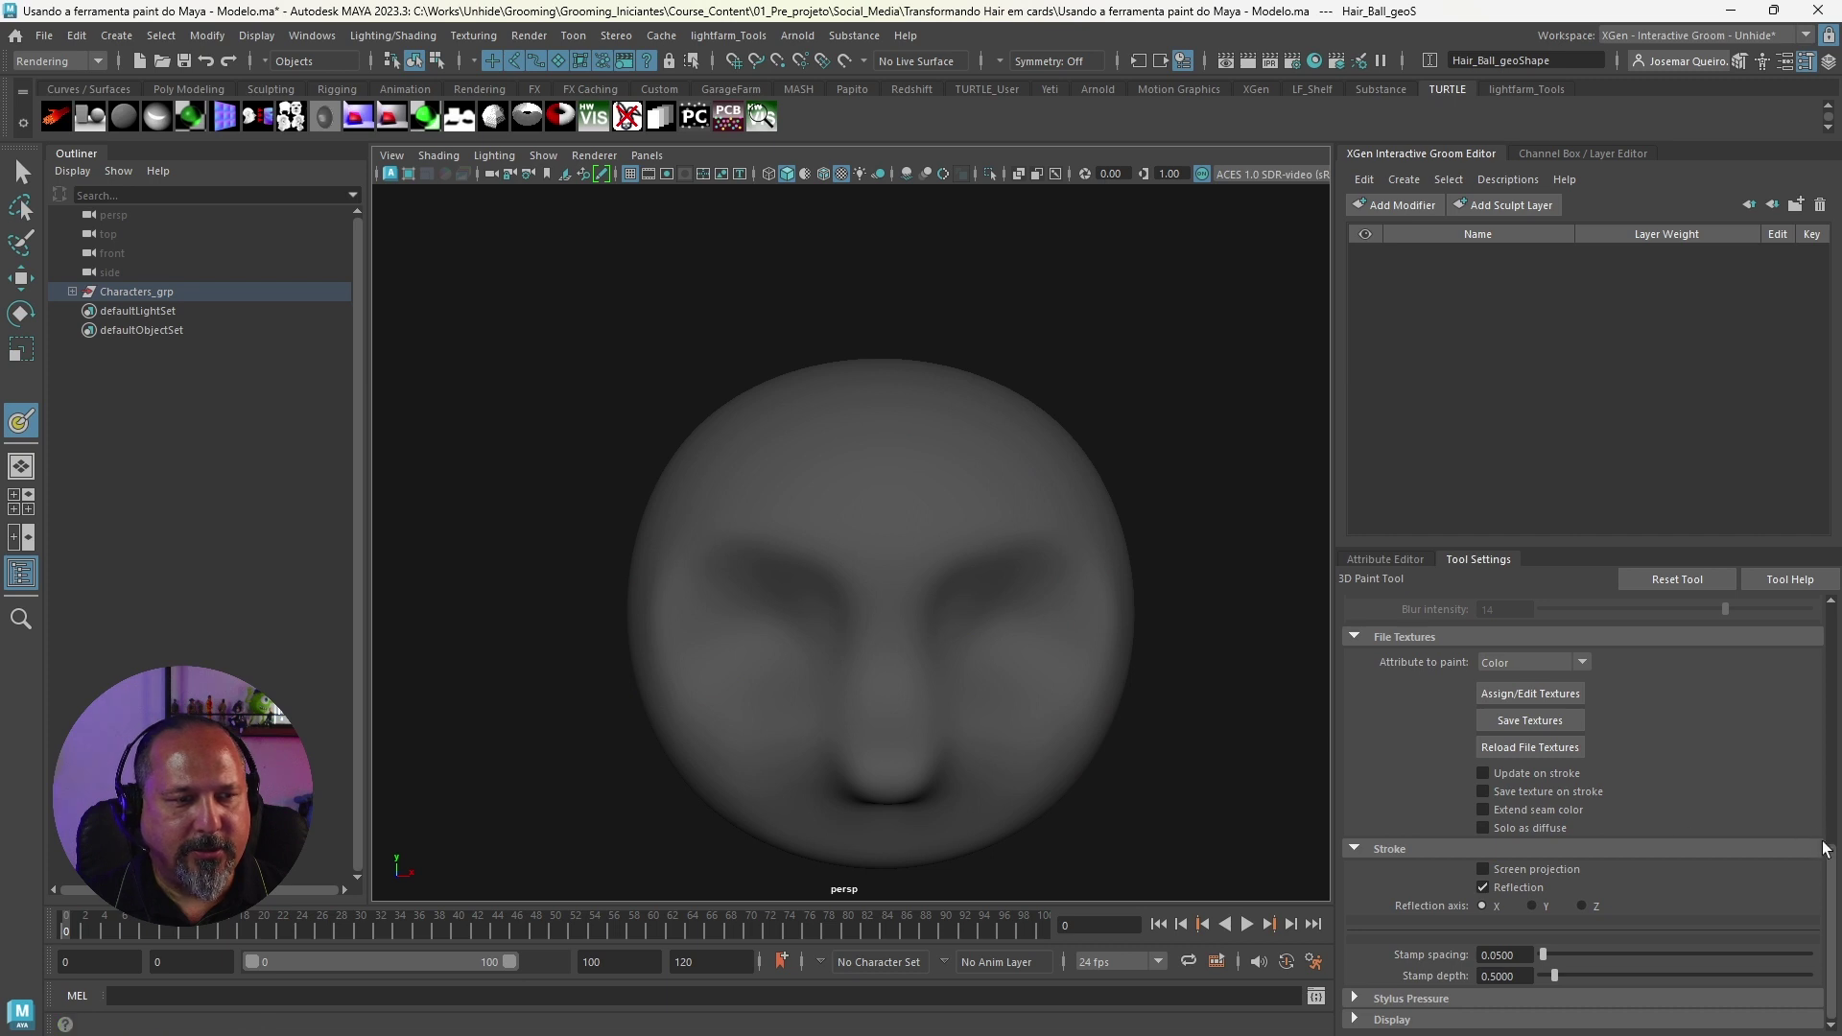
pyautogui.moveTo(1832, 872); pyautogui.dragTo(1833, 628)
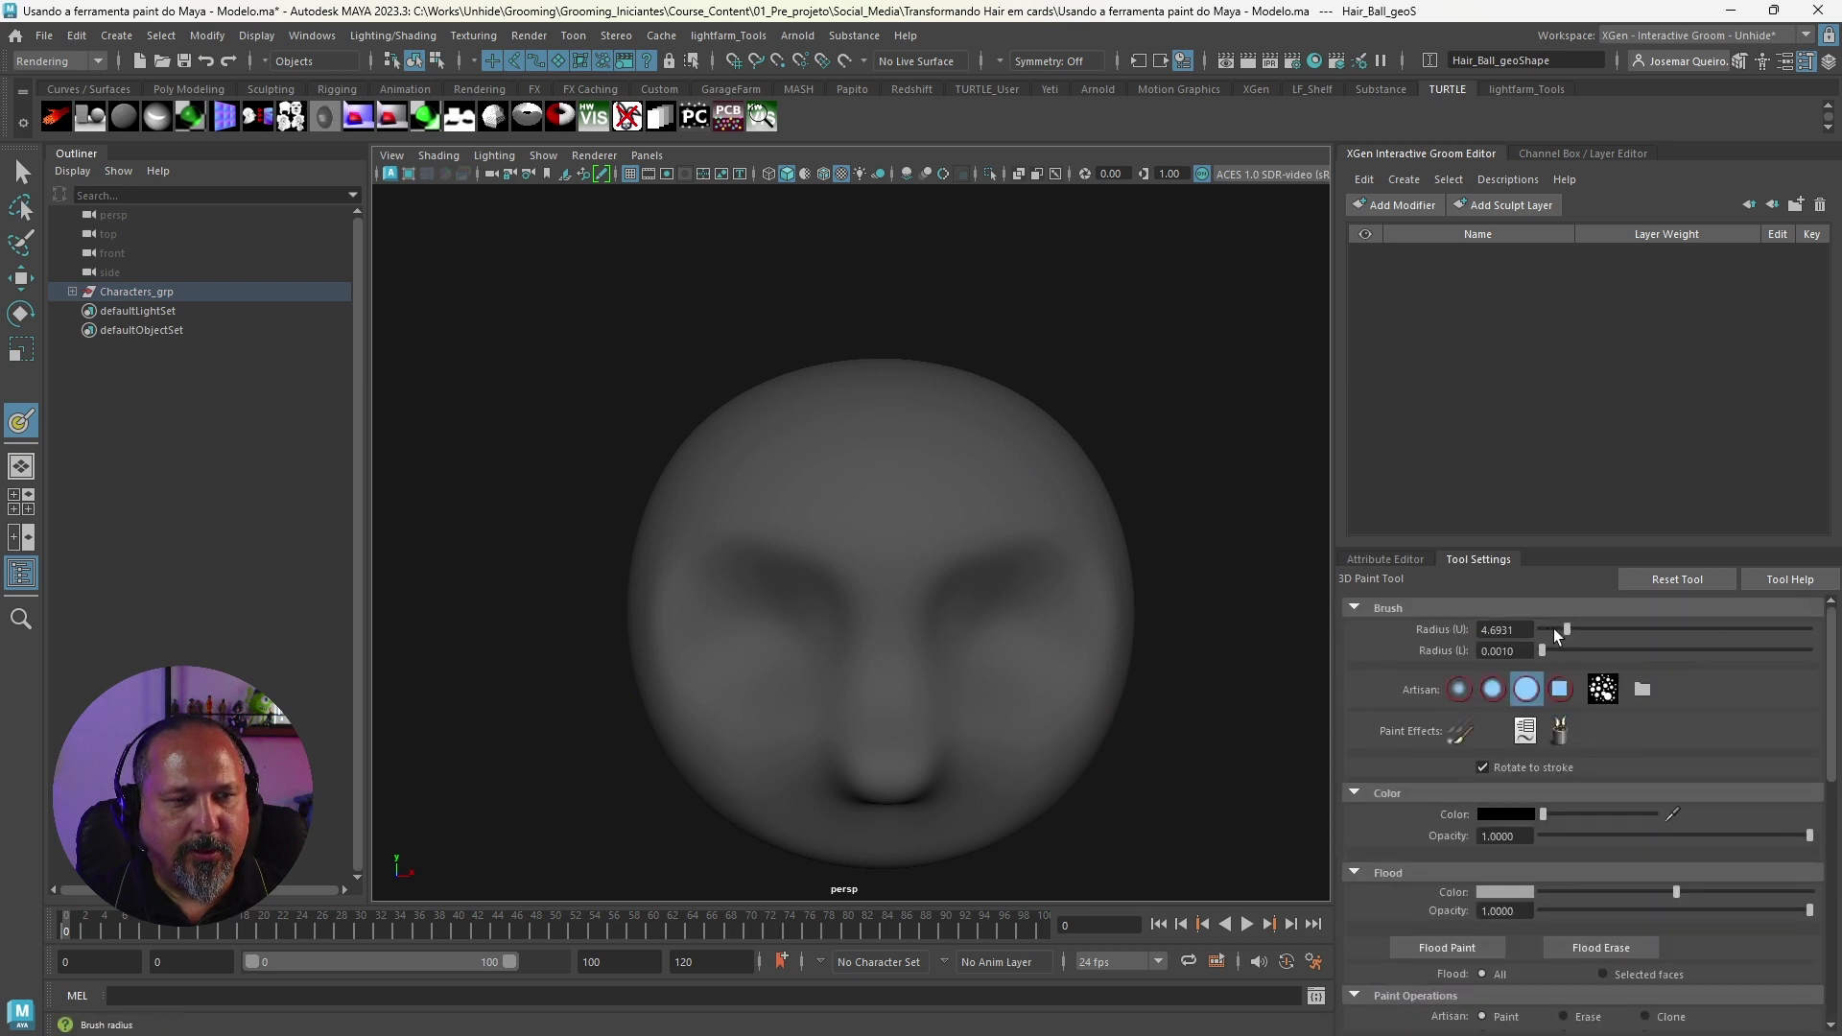
# Step: Paint a mirrored black band across the brow, orbiting to fill it in and check both sides
pyautogui.moveTo(933, 537)
pyautogui.mouseDown()
pyautogui.moveTo(991, 502)
pyautogui.moveTo(1090, 510)
pyautogui.moveTo(999, 493)
pyautogui.moveTo(945, 521)
pyautogui.mouseUp()
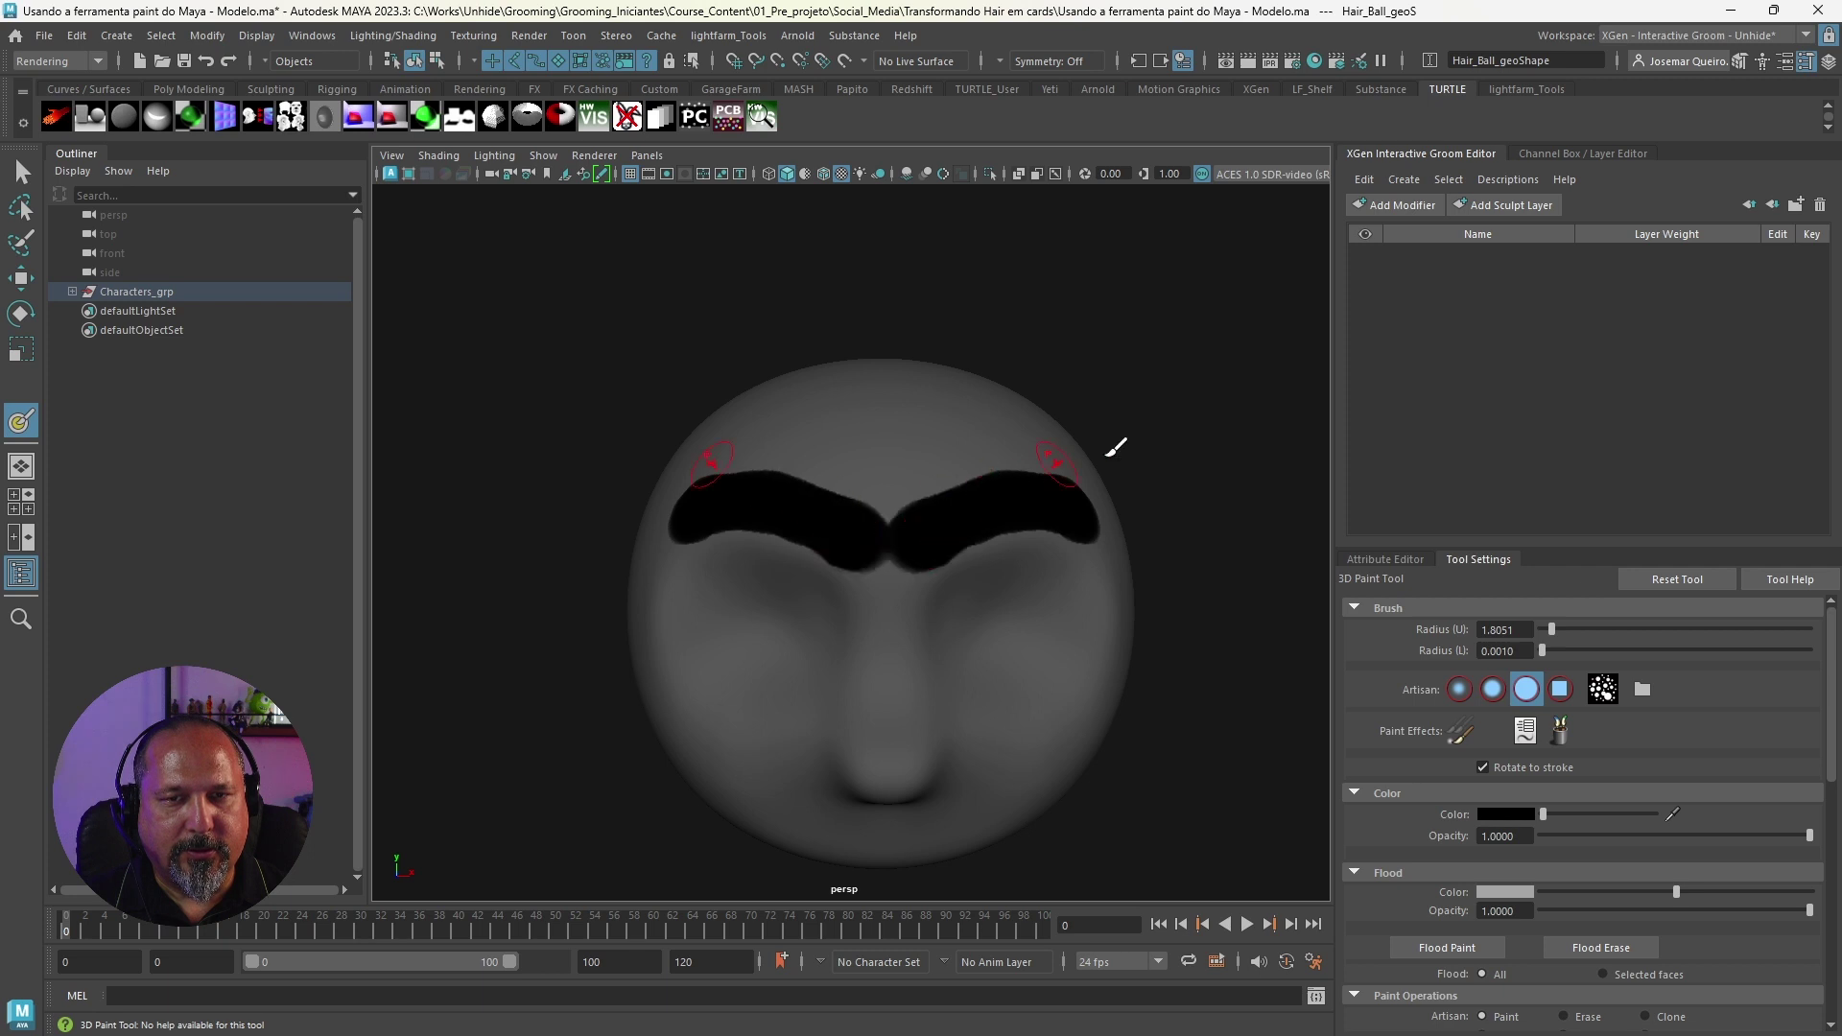
pyautogui.moveTo(1113, 448)
pyautogui.keyDown('alt'); pyautogui.mouseDown()
pyautogui.moveTo(950, 497)
pyautogui.moveTo(912, 538)
pyautogui.mouseUp(); pyautogui.keyUp('alt')
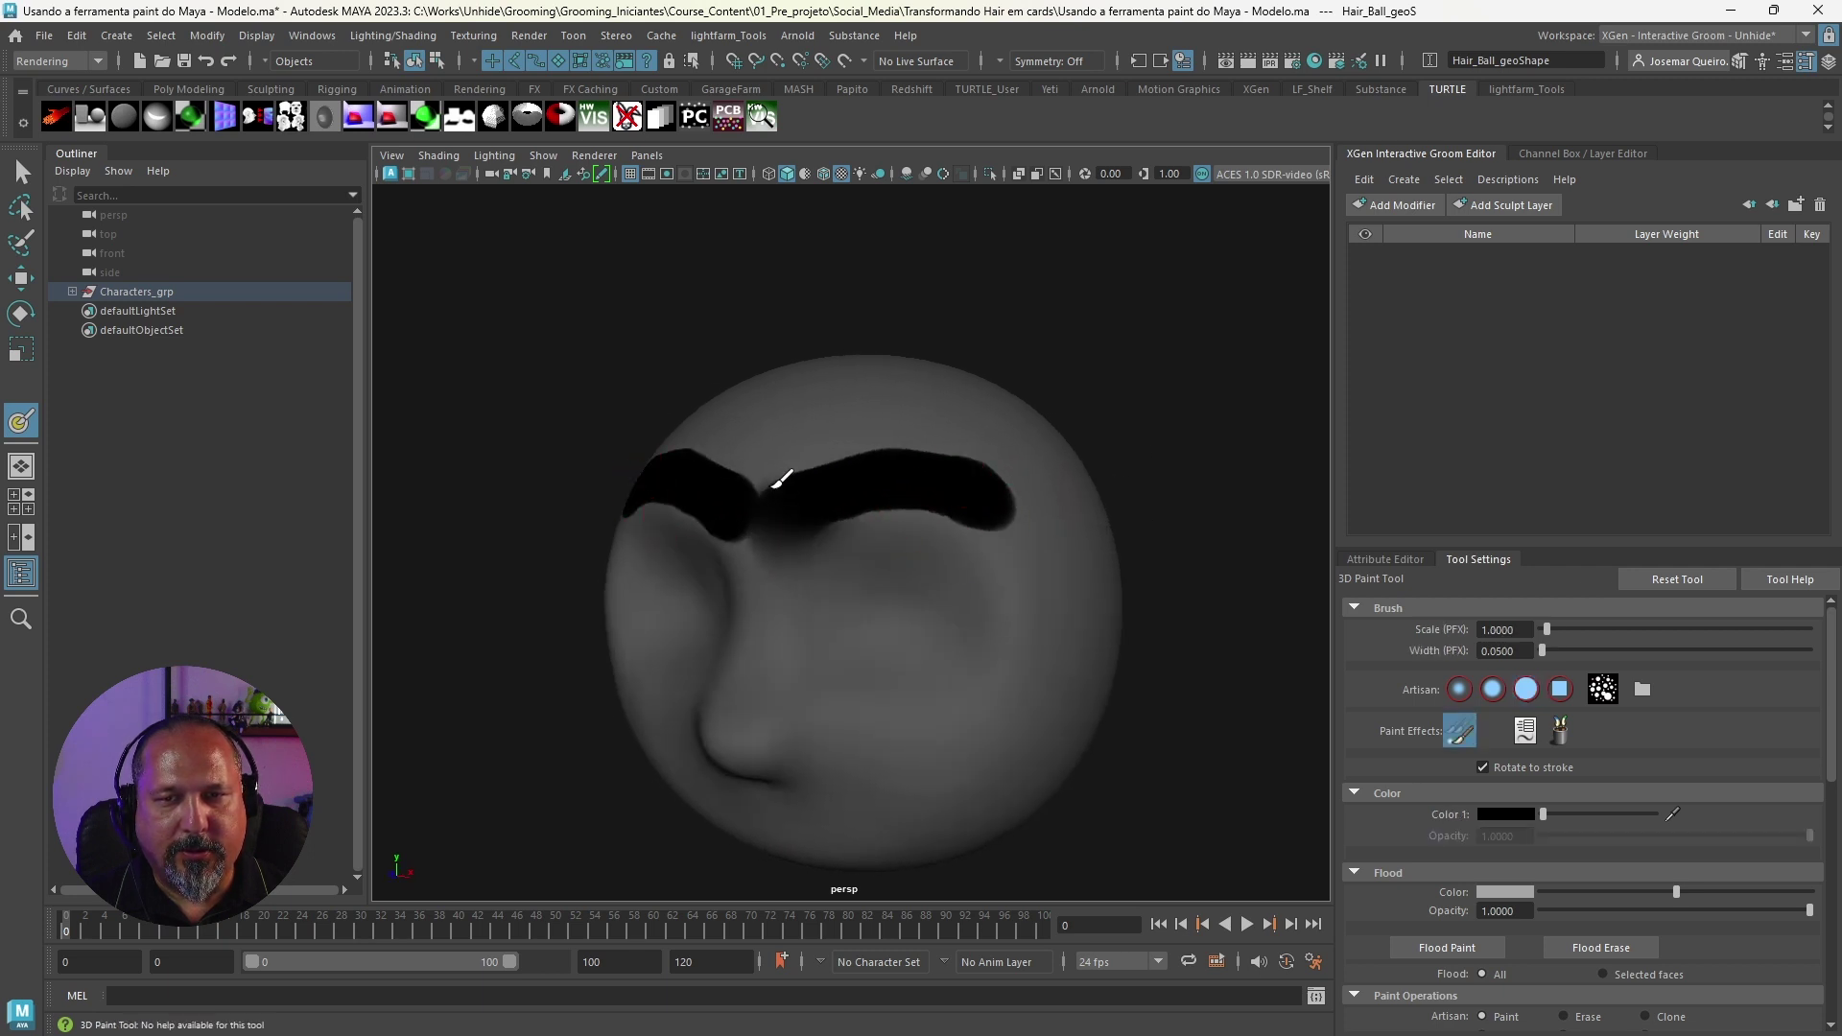
pyautogui.moveTo(840, 451); pyautogui.dragTo(1069, 435)
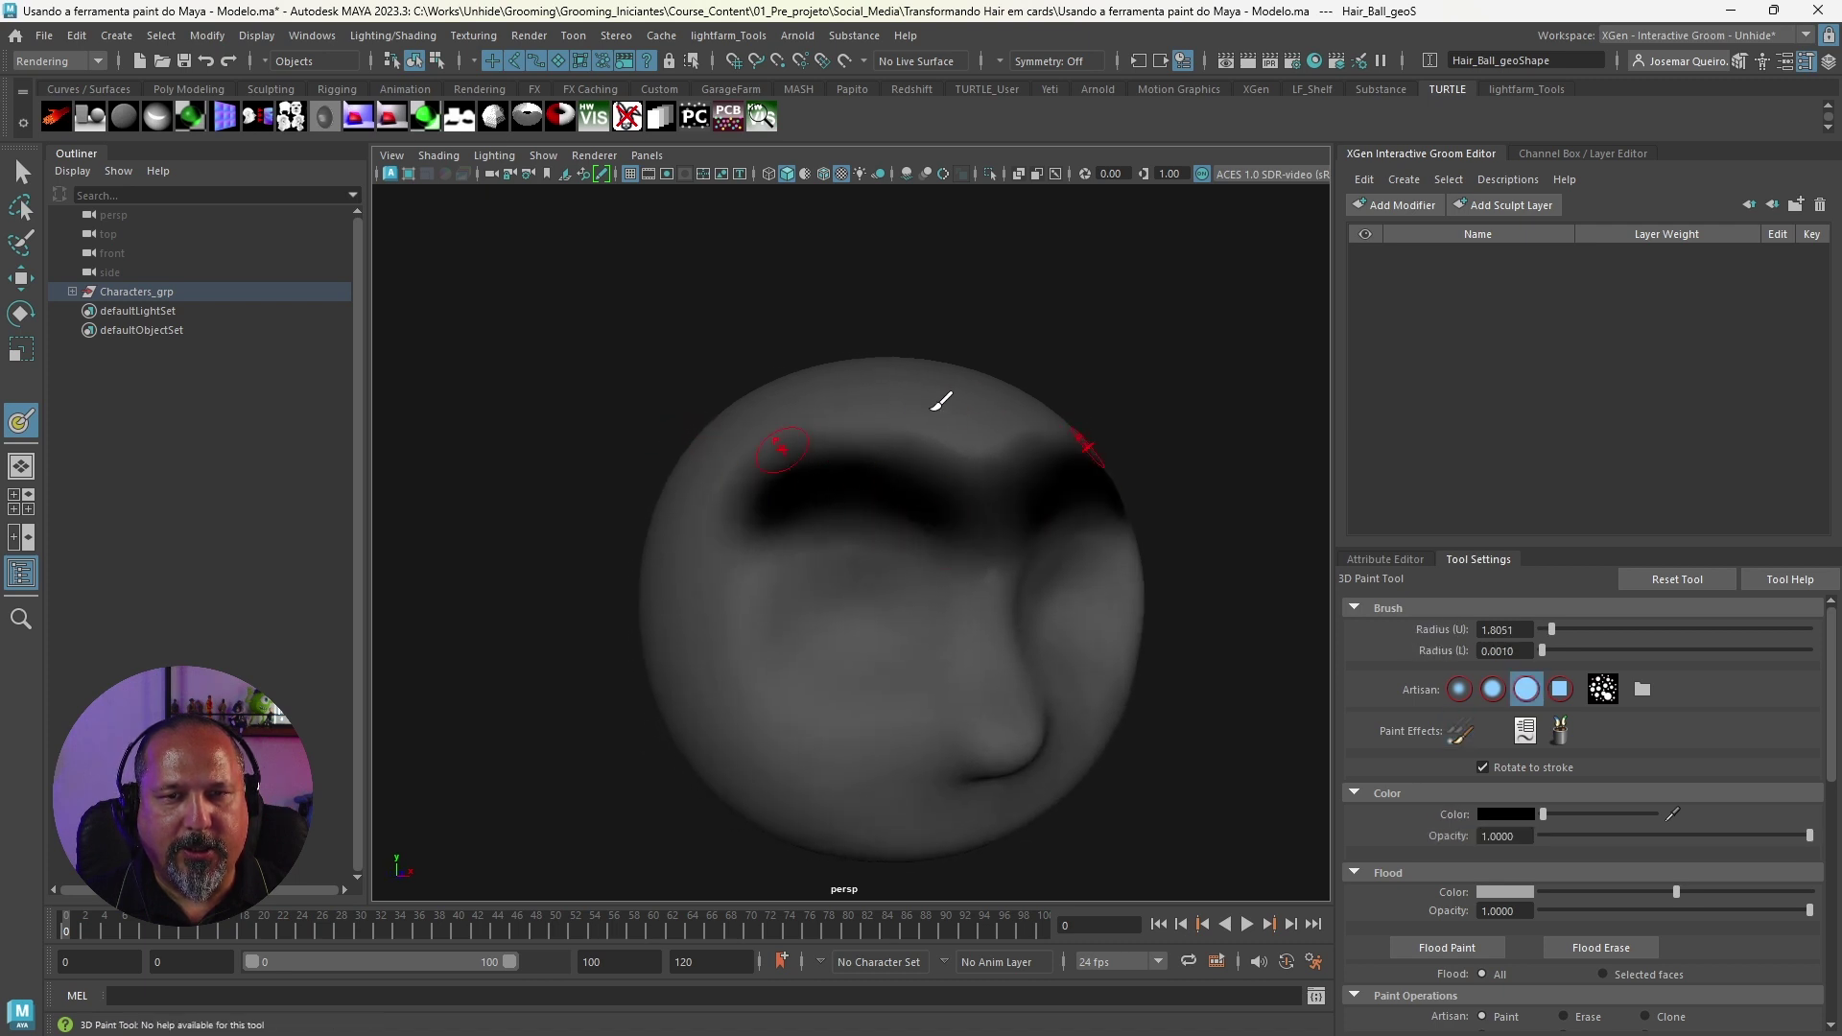
pyautogui.moveTo(941, 399)
pyautogui.keyDown('alt'); pyautogui.mouseDown()
pyautogui.moveTo(979, 461)
pyautogui.moveTo(954, 480)
pyautogui.mouseUp(); pyautogui.keyUp('alt')
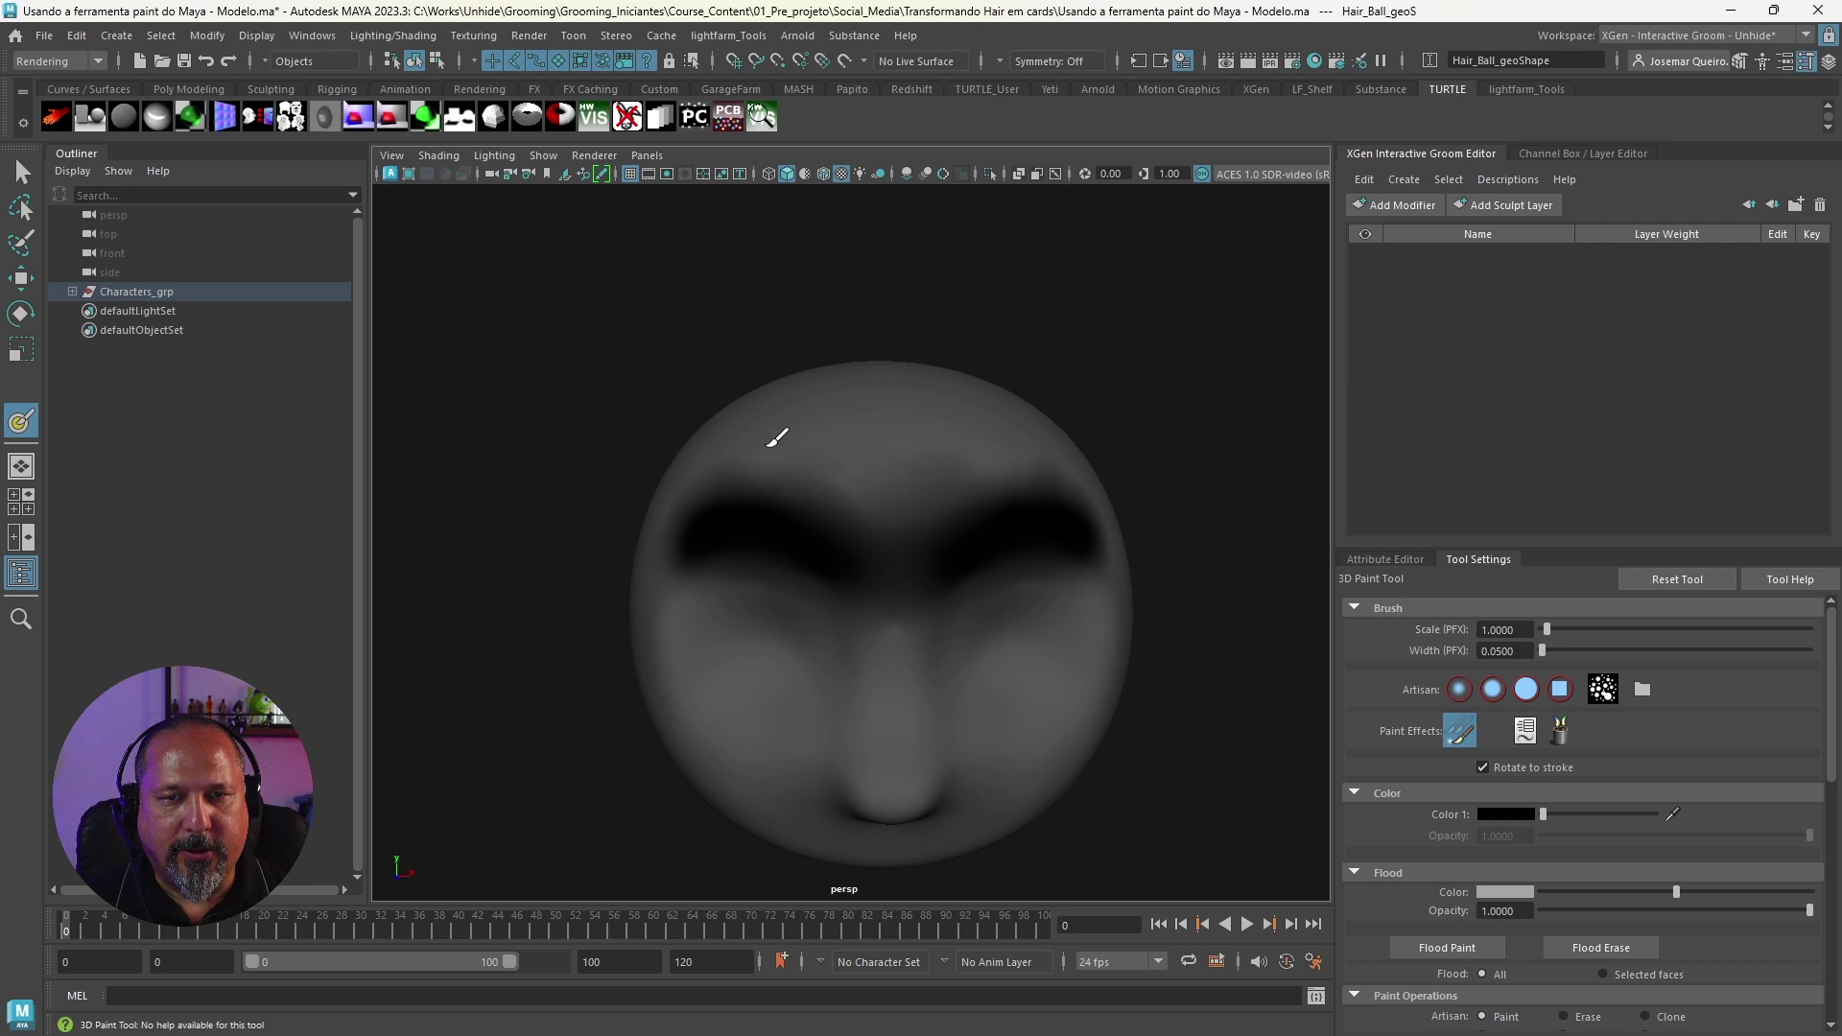
pyautogui.moveTo(995, 556)
pyautogui.keyDown('alt'); pyautogui.mouseDown()
pyautogui.moveTo(950, 527)
pyautogui.moveTo(1037, 596)
pyautogui.moveTo(954, 609)
pyautogui.moveTo(995, 567)
pyautogui.moveTo(902, 544)
pyautogui.moveTo(1002, 483)
pyautogui.mouseUp(); pyautogui.keyUp('alt')
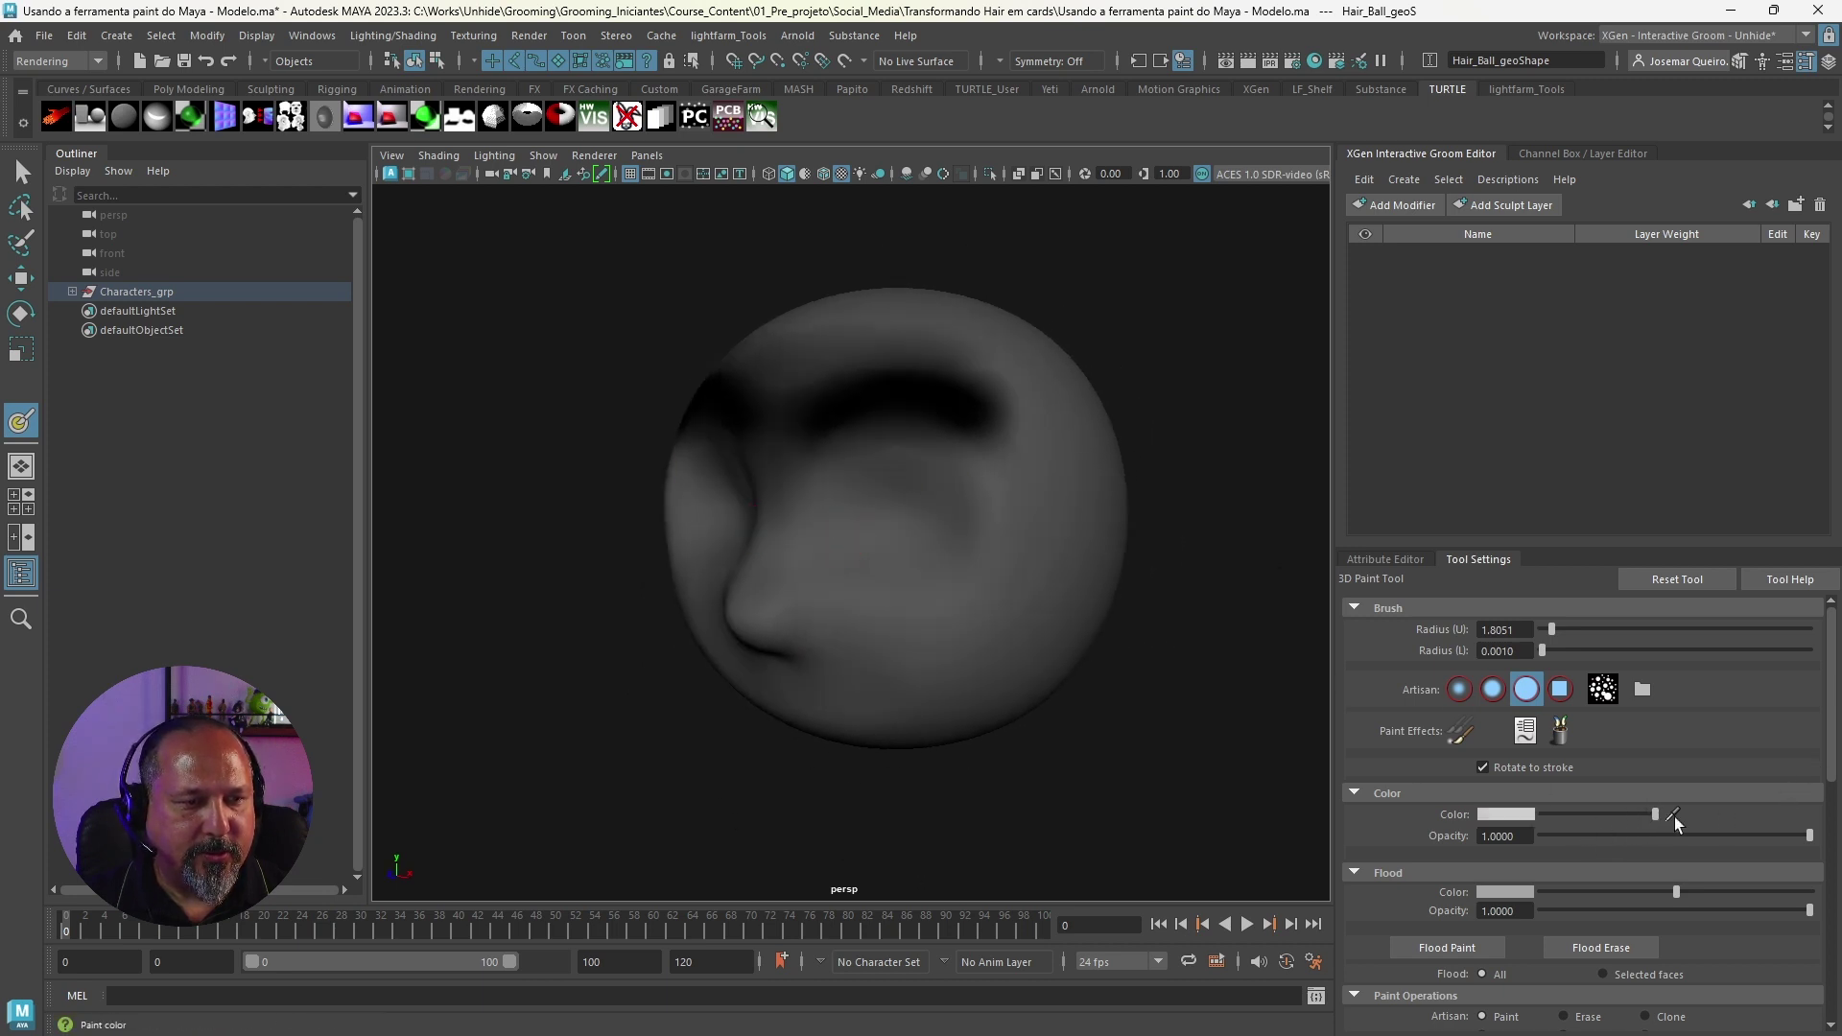
# Step: Scroll the Tool Settings, then zoom out and turn the view to frame the whole head
pyautogui.moveTo(1824, 719)
pyautogui.mouseDown()
pyautogui.moveTo(1828, 950)
pyautogui.moveTo(1828, 633)
pyautogui.mouseUp()
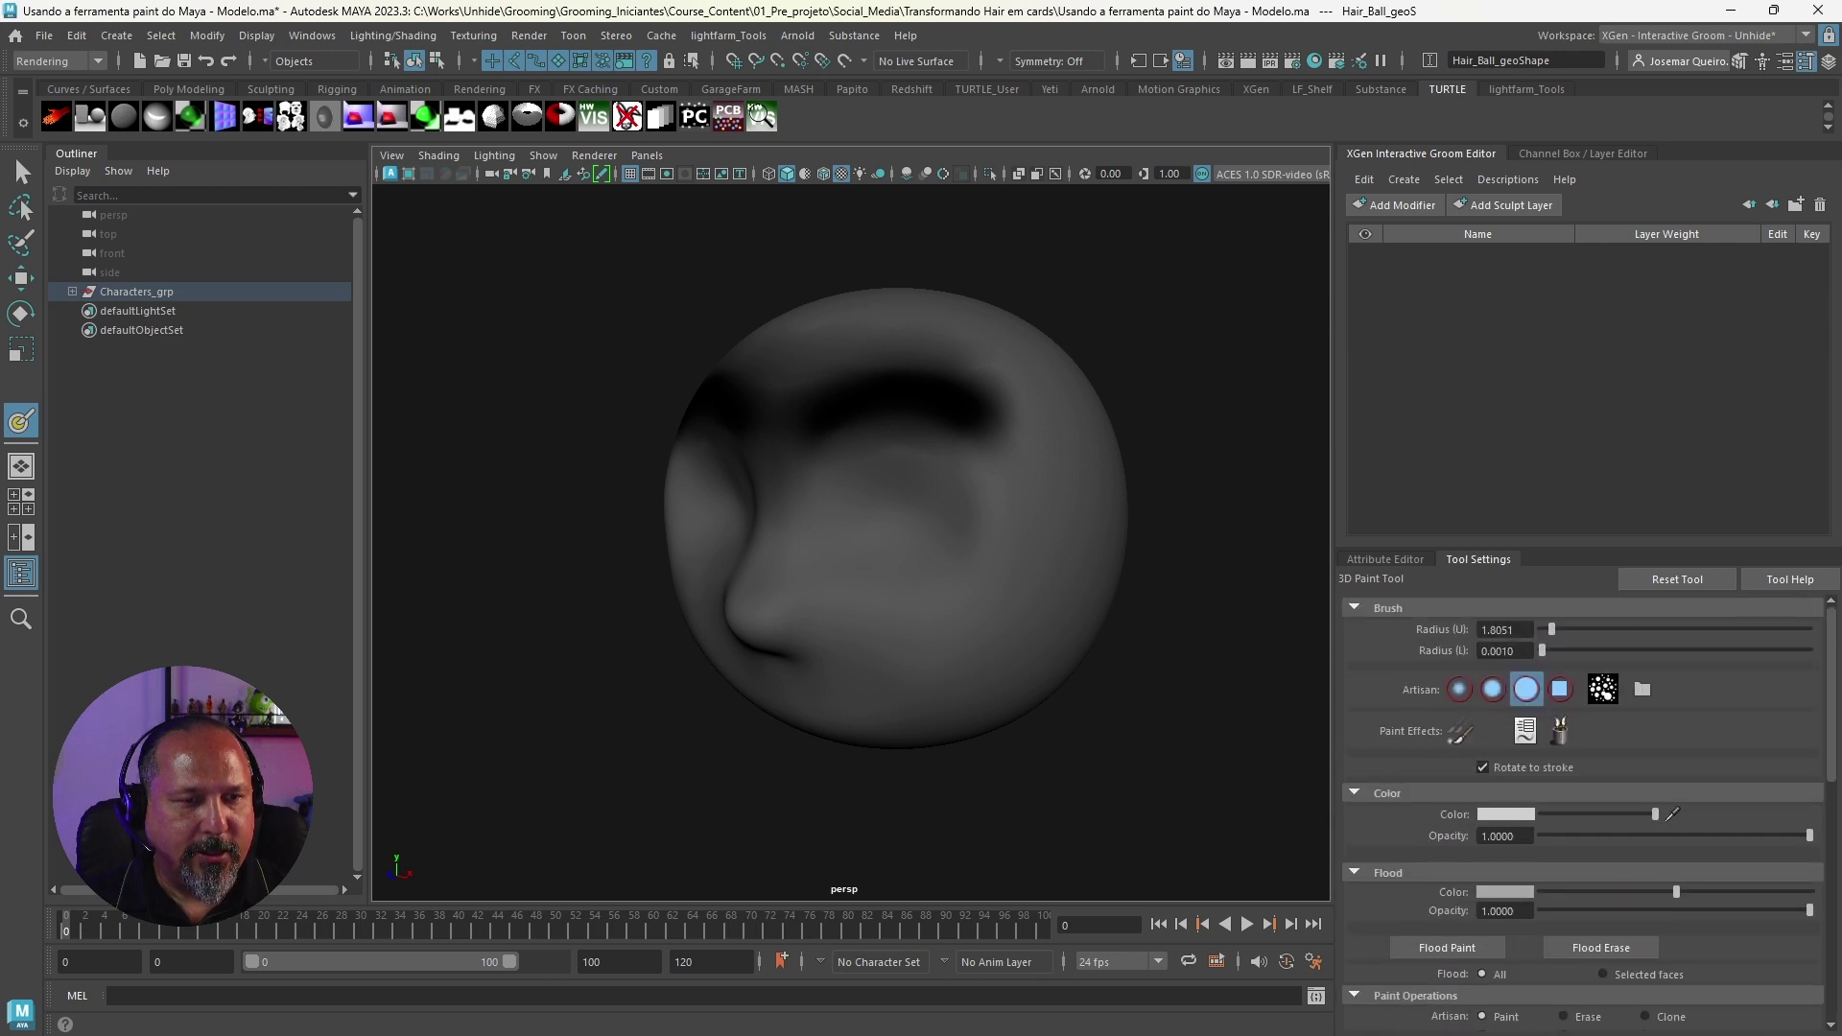
pyautogui.moveTo(905, 407)
pyautogui.keyDown('alt'); pyautogui.mouseDown()
pyautogui.moveTo(1017, 470)
pyautogui.moveTo(1016, 518)
pyautogui.moveTo(999, 489)
pyautogui.mouseUp(); pyautogui.keyUp('alt')
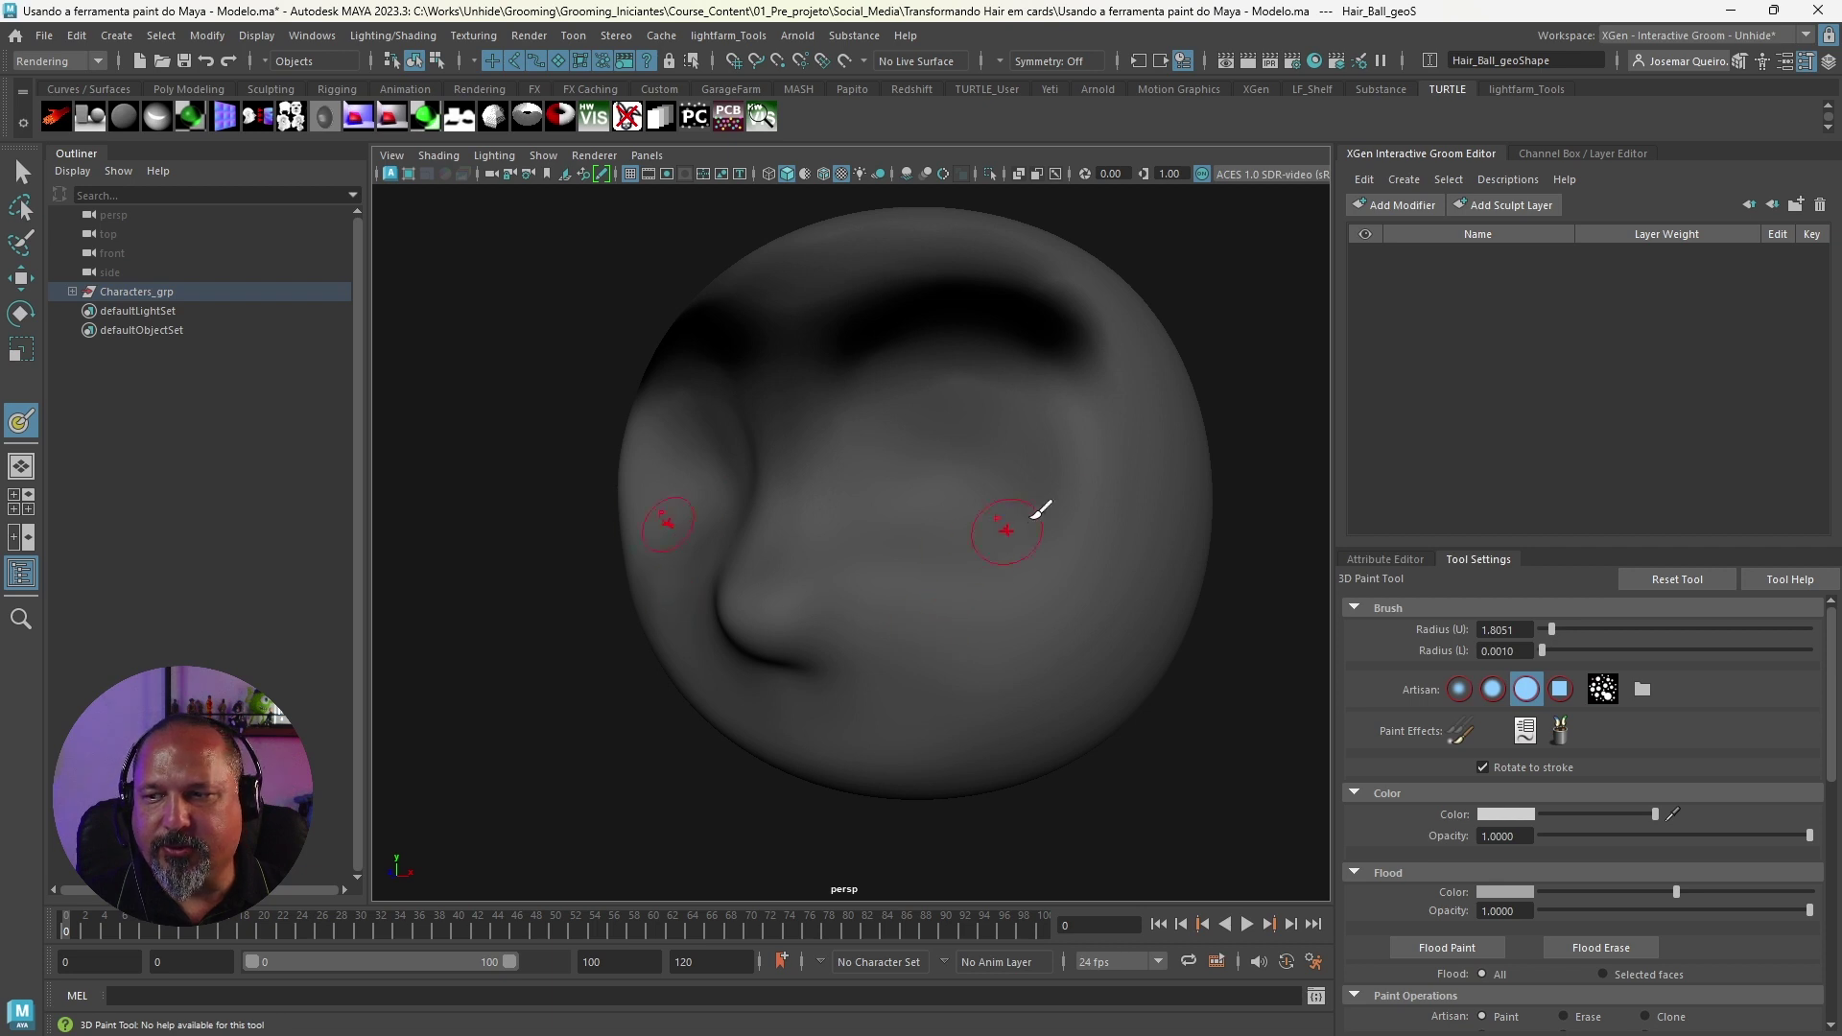
pyautogui.keyDown('alt'); pyautogui.moveTo(1041, 508); pyautogui.dragTo(937, 431, button='right'); pyautogui.keyUp('alt')
pyautogui.keyDown('alt'); pyautogui.moveTo(937, 432); pyautogui.dragTo(872, 419); pyautogui.keyUp('alt')
pyautogui.keyDown('alt'); pyautogui.moveTo(1091, 471); pyautogui.dragTo(1074, 460); pyautogui.keyUp('alt')
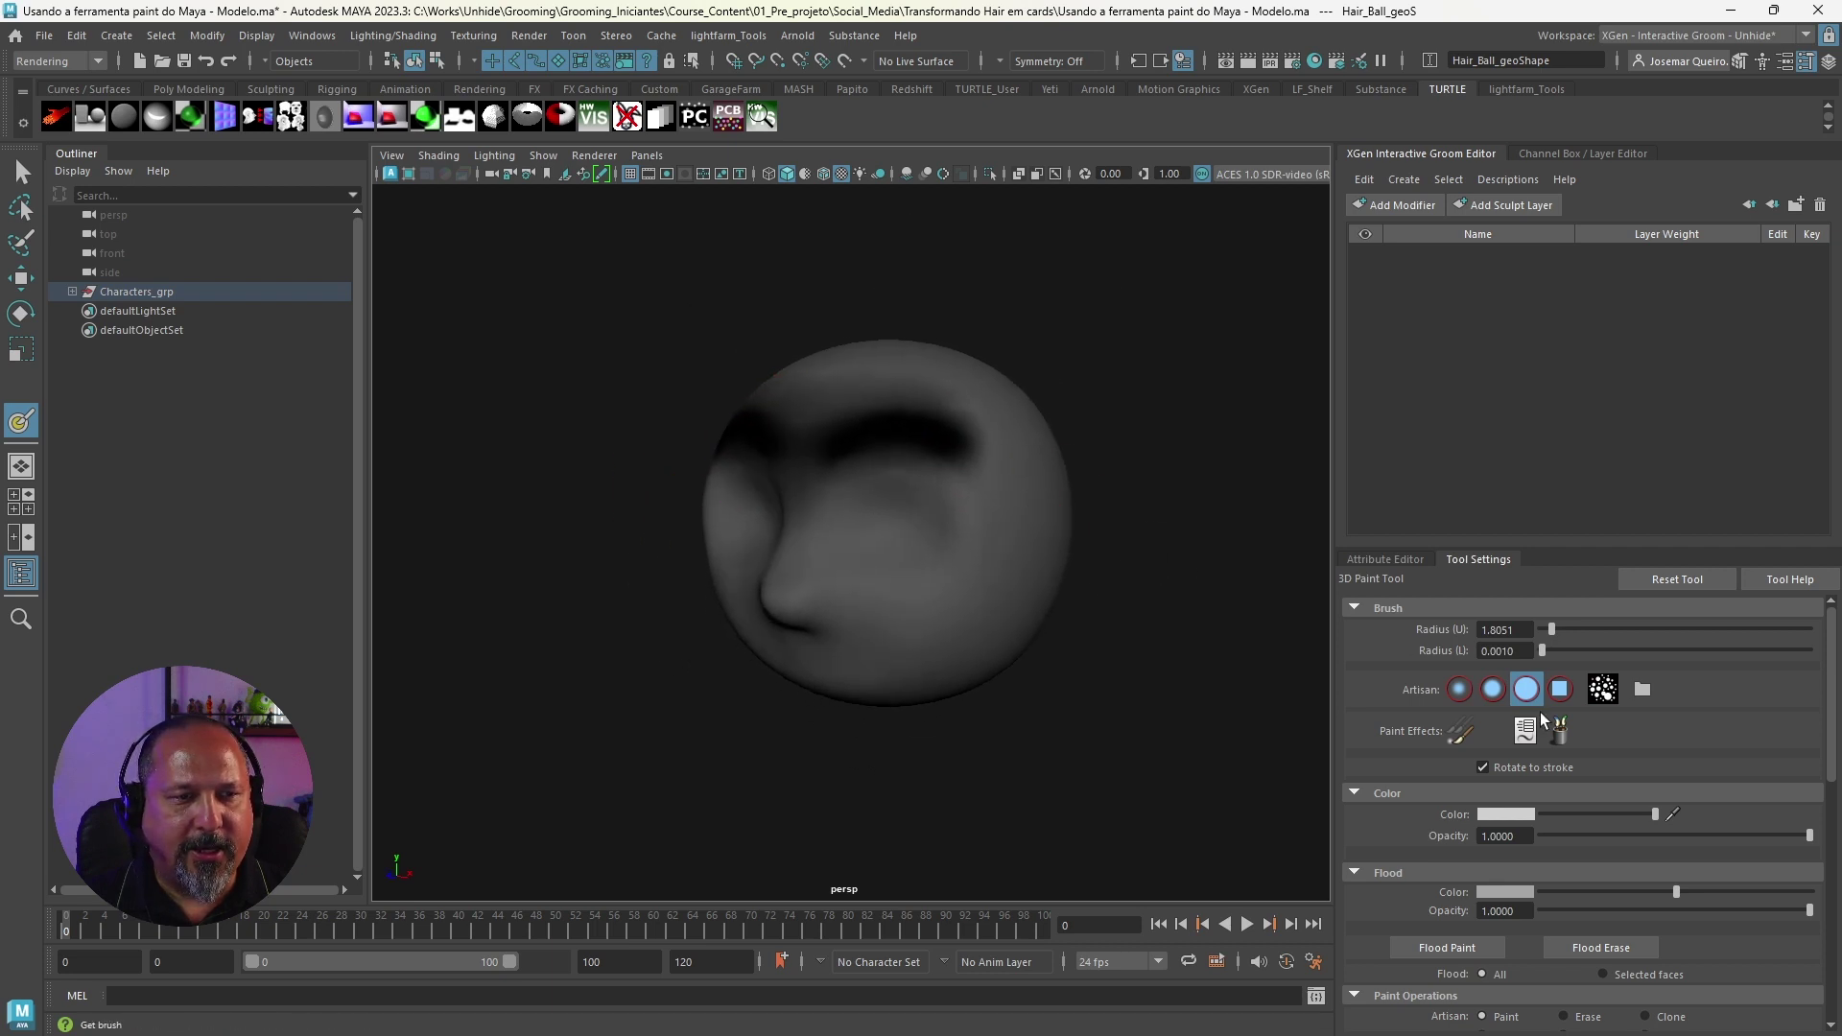
pyautogui.moveTo(1090, 528)
pyautogui.keyDown('alt'); pyautogui.mouseDown()
pyautogui.moveTo(937, 432)
pyautogui.moveTo(943, 465)
pyautogui.mouseUp(); pyautogui.keyUp('alt')
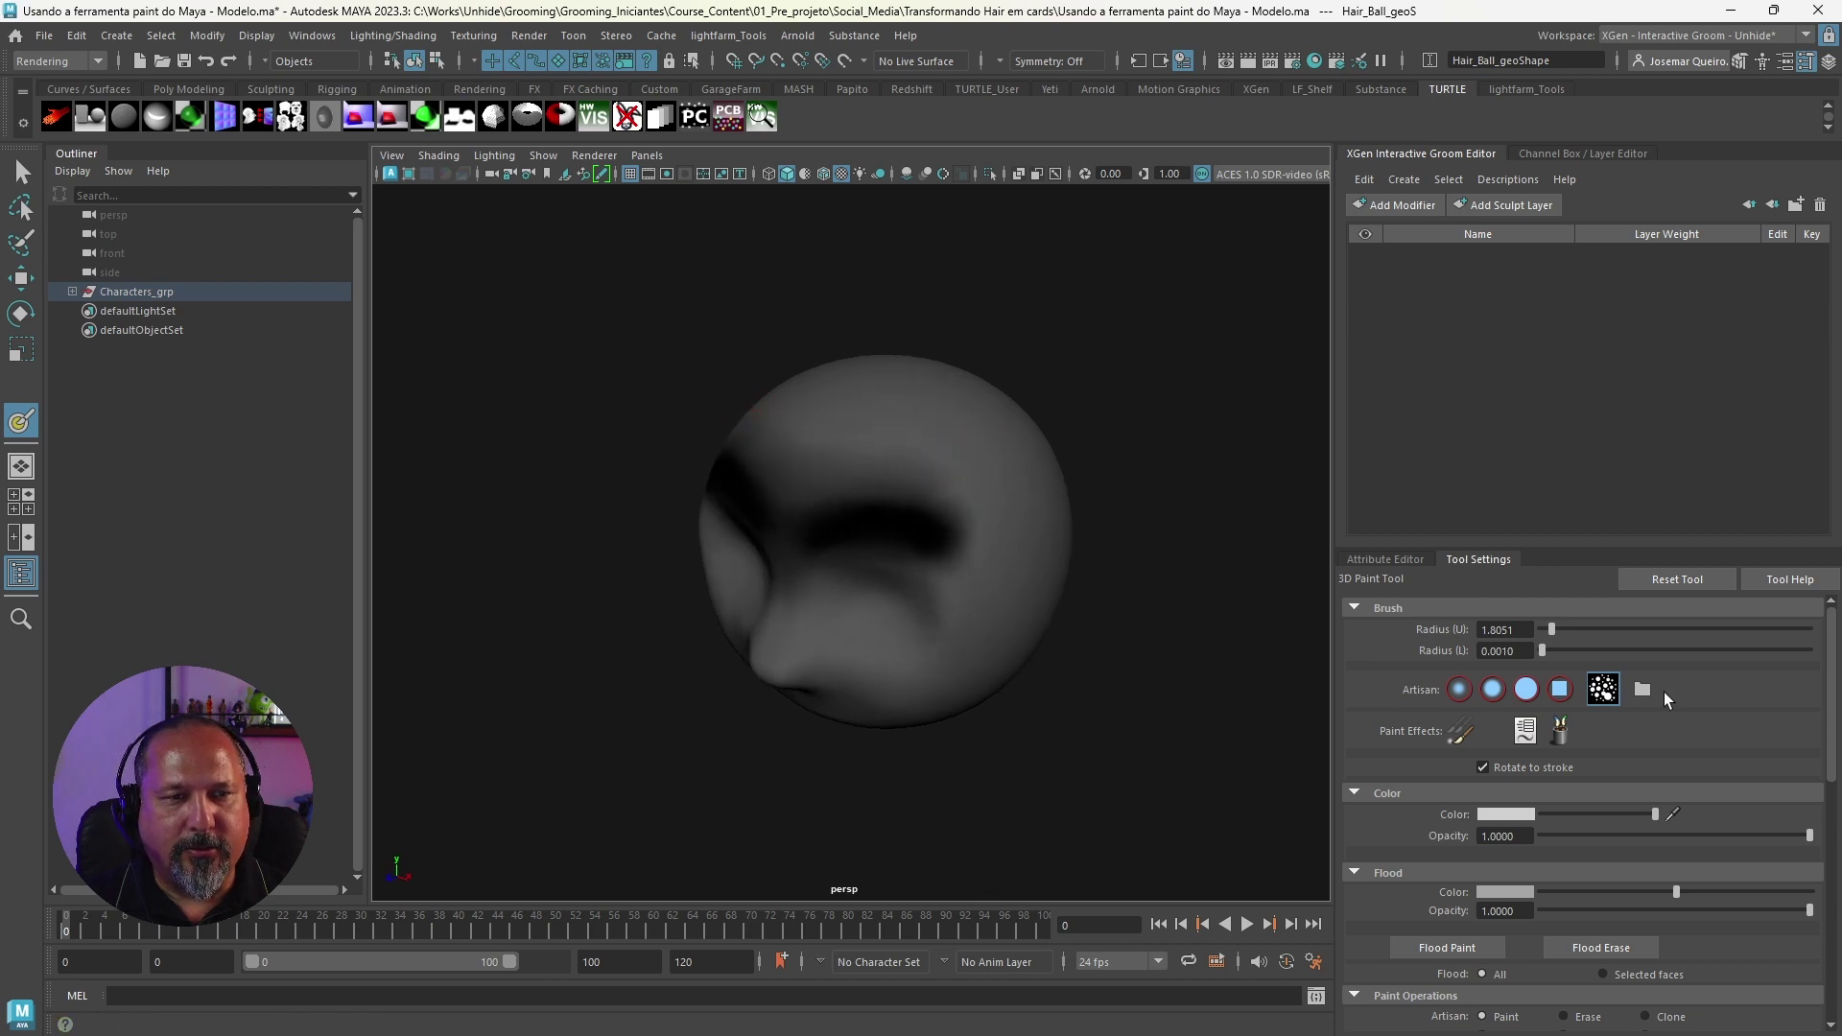
# Step: Enlarge the brush radius to about 6.86 and work the brow edges from top and front views
pyautogui.moveTo(1554, 629); pyautogui.dragTo(1578, 629)
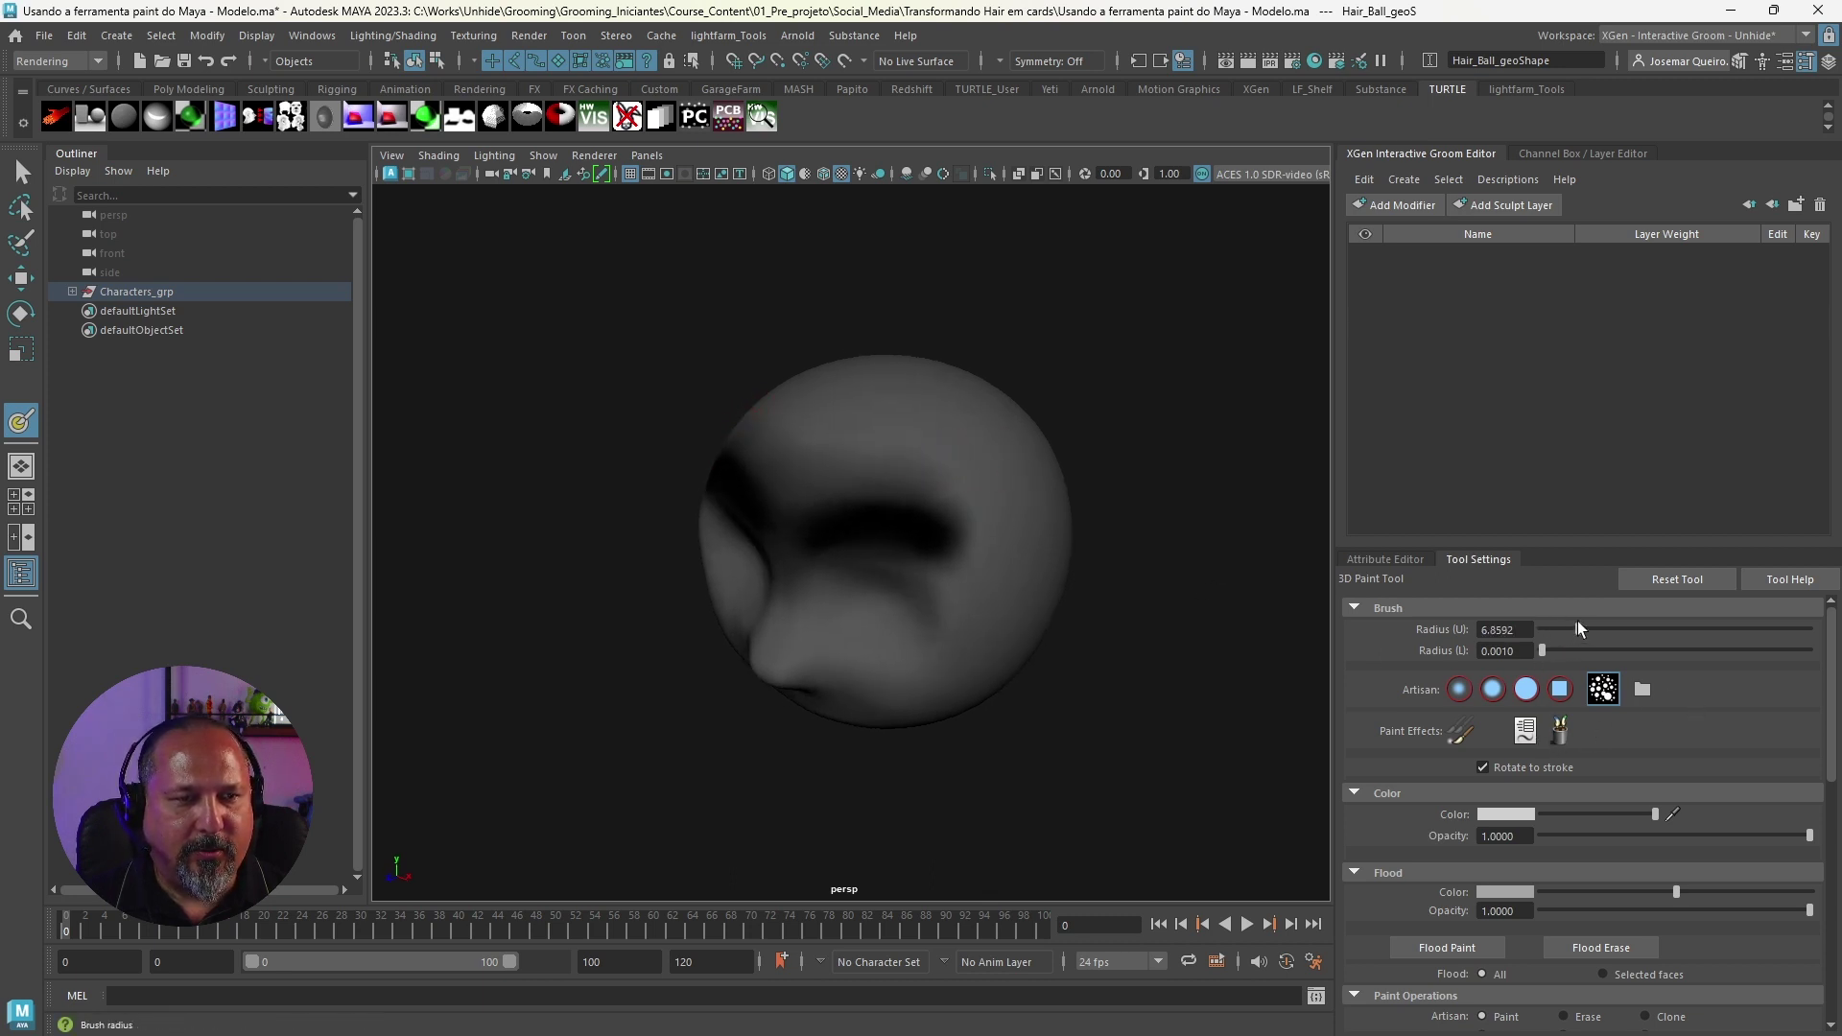
pyautogui.moveTo(1023, 527)
pyautogui.keyDown('alt'); pyautogui.mouseDown()
pyautogui.moveTo(953, 608)
pyautogui.moveTo(761, 547)
pyautogui.mouseUp(); pyautogui.keyUp('alt')
pyautogui.keyDown('alt'); pyautogui.moveTo(909, 611); pyautogui.dragTo(1061, 522); pyautogui.keyUp('alt')
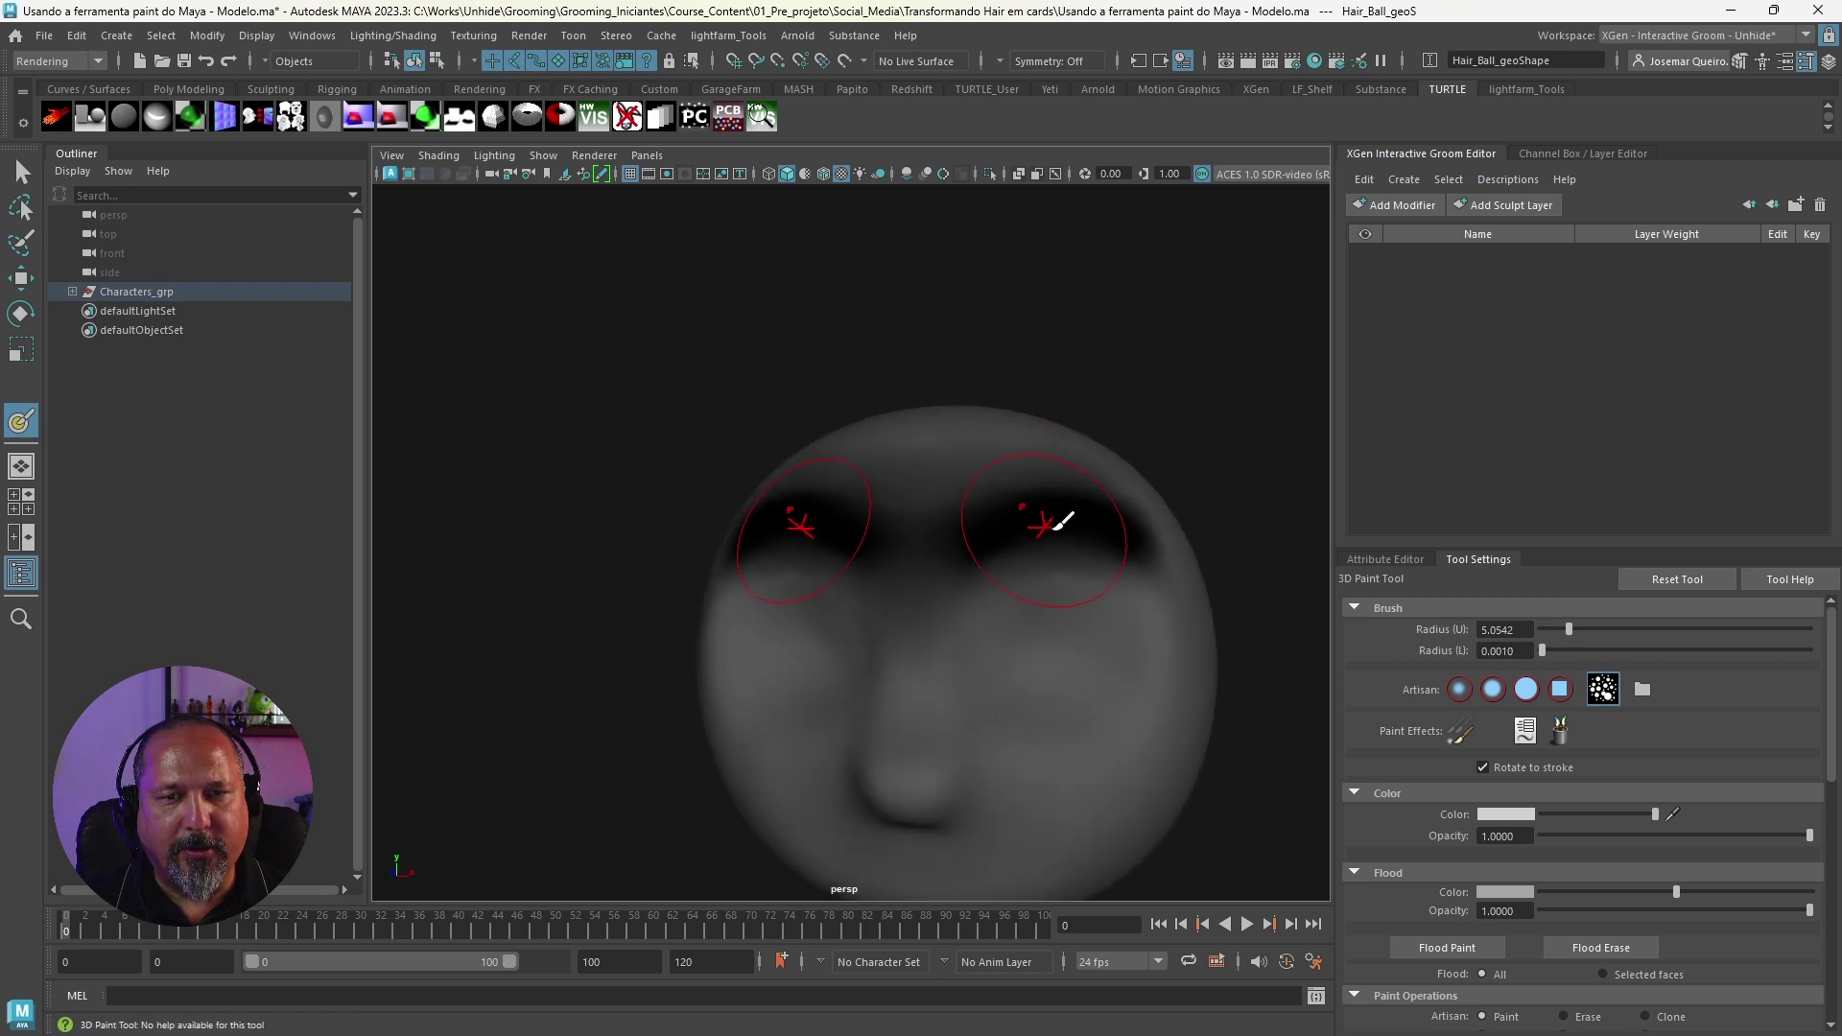
pyautogui.moveTo(1061, 522)
pyautogui.keyDown('alt'); pyautogui.mouseDown(button='right')
pyautogui.moveTo(786, 432)
pyautogui.moveTo(902, 494)
pyautogui.mouseUp(button='right'); pyautogui.keyUp('alt')
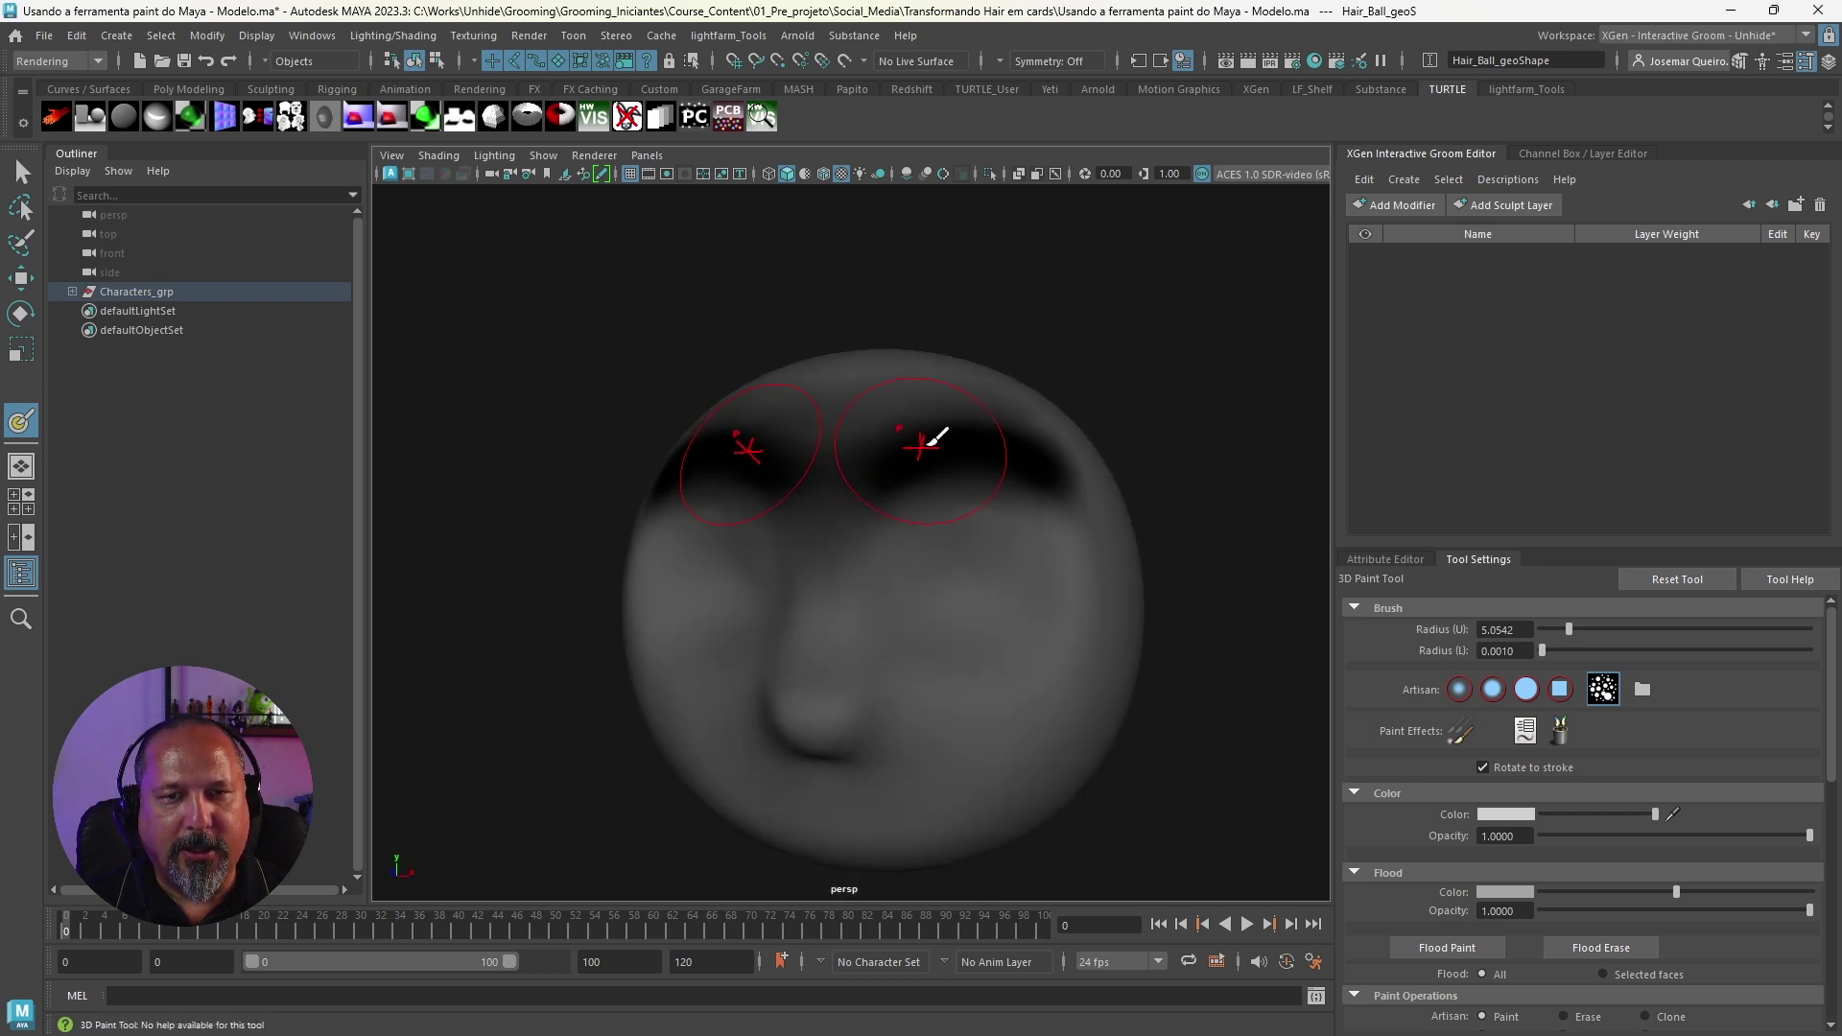
pyautogui.moveTo(959, 436)
pyautogui.keyDown('alt'); pyautogui.mouseDown()
pyautogui.moveTo(942, 465)
pyautogui.moveTo(884, 452)
pyautogui.mouseUp(); pyautogui.keyUp('alt')
pyautogui.keyDown('alt'); pyautogui.moveTo(884, 453); pyautogui.dragTo(987, 523, button='right'); pyautogui.keyUp('alt')
pyautogui.keyDown('alt'); pyautogui.moveTo(987, 523); pyautogui.dragTo(998, 492); pyautogui.keyUp('alt')
pyautogui.keyDown('alt'); pyautogui.moveTo(998, 493); pyautogui.dragTo(1028, 403, button='right'); pyautogui.keyUp('alt')
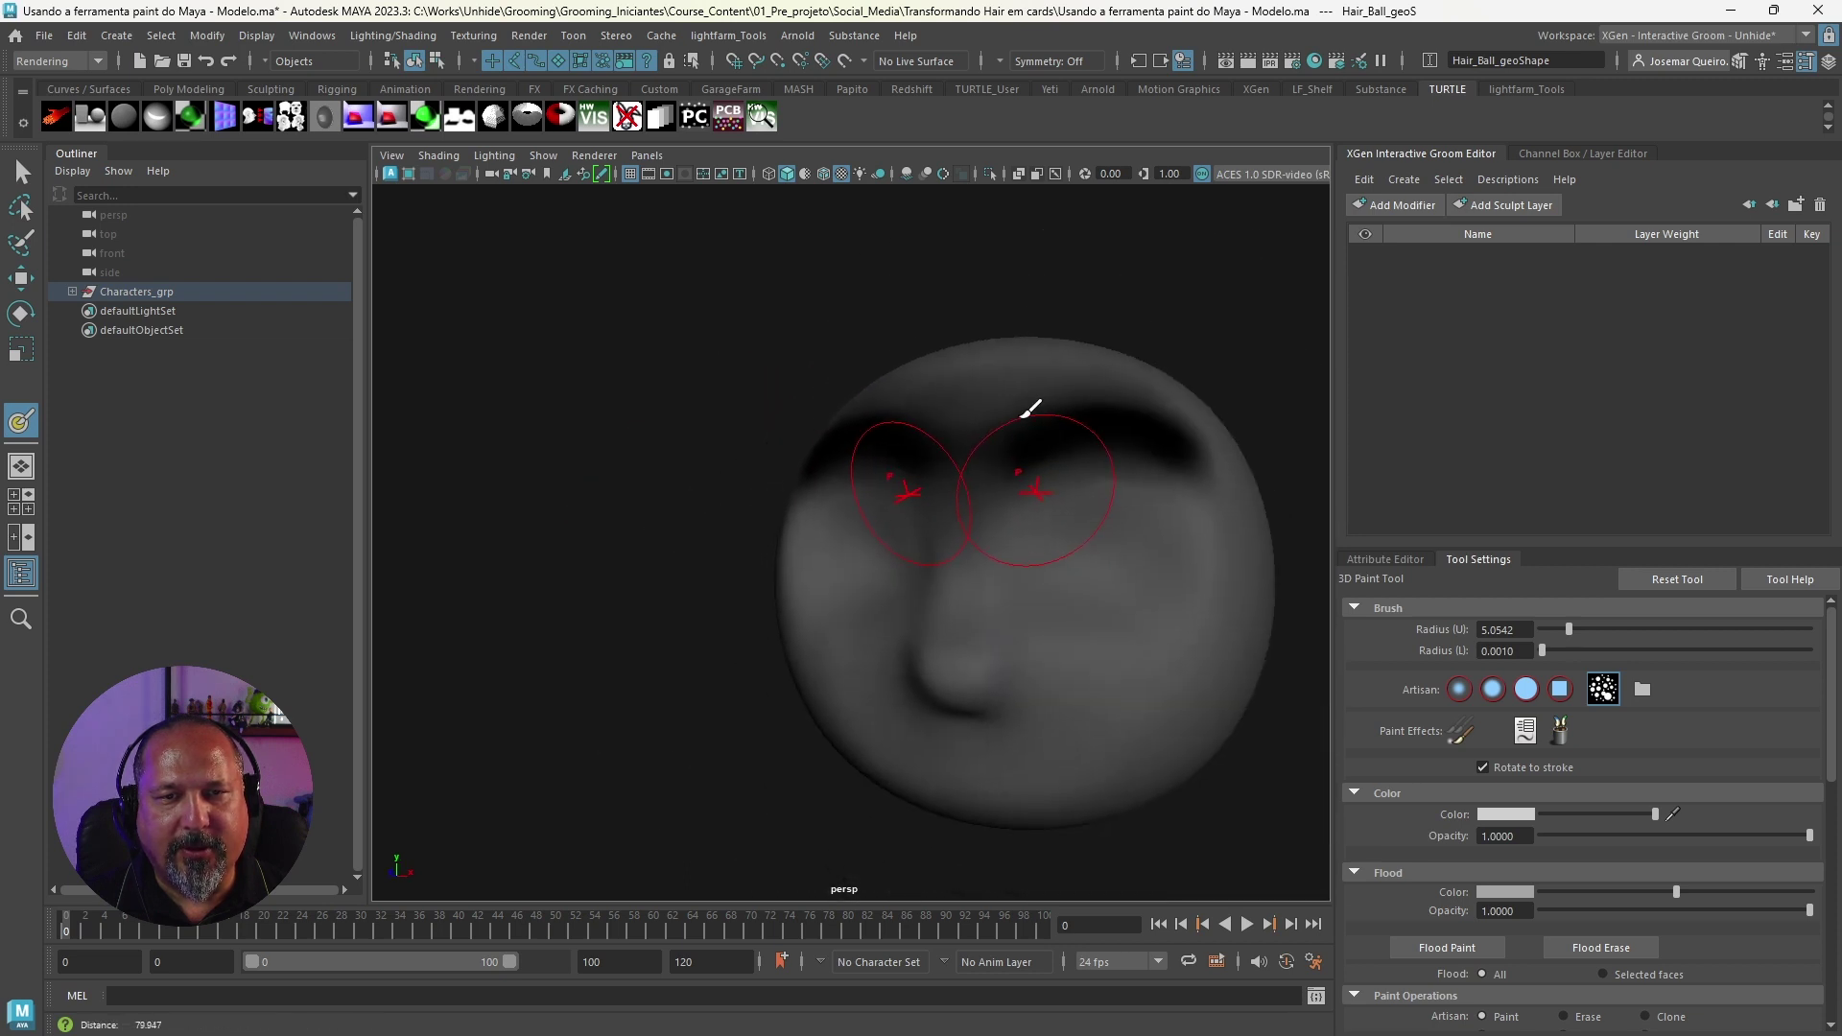
pyautogui.moveTo(1028, 403)
pyautogui.keyDown('alt'); pyautogui.mouseDown()
pyautogui.moveTo(929, 427)
pyautogui.moveTo(912, 481)
pyautogui.mouseUp(); pyautogui.keyUp('alt')
# Step: Soften the brow edges from both three-quarter views, ending on a close frontal view
pyautogui.moveTo(913, 481)
pyautogui.keyDown('alt'); pyautogui.mouseDown(button='right')
pyautogui.moveTo(979, 428)
pyautogui.moveTo(966, 464)
pyautogui.mouseUp(button='right'); pyautogui.keyUp('alt')
pyautogui.keyDown('alt'); pyautogui.moveTo(966, 465); pyautogui.dragTo(936, 482); pyautogui.keyUp('alt')
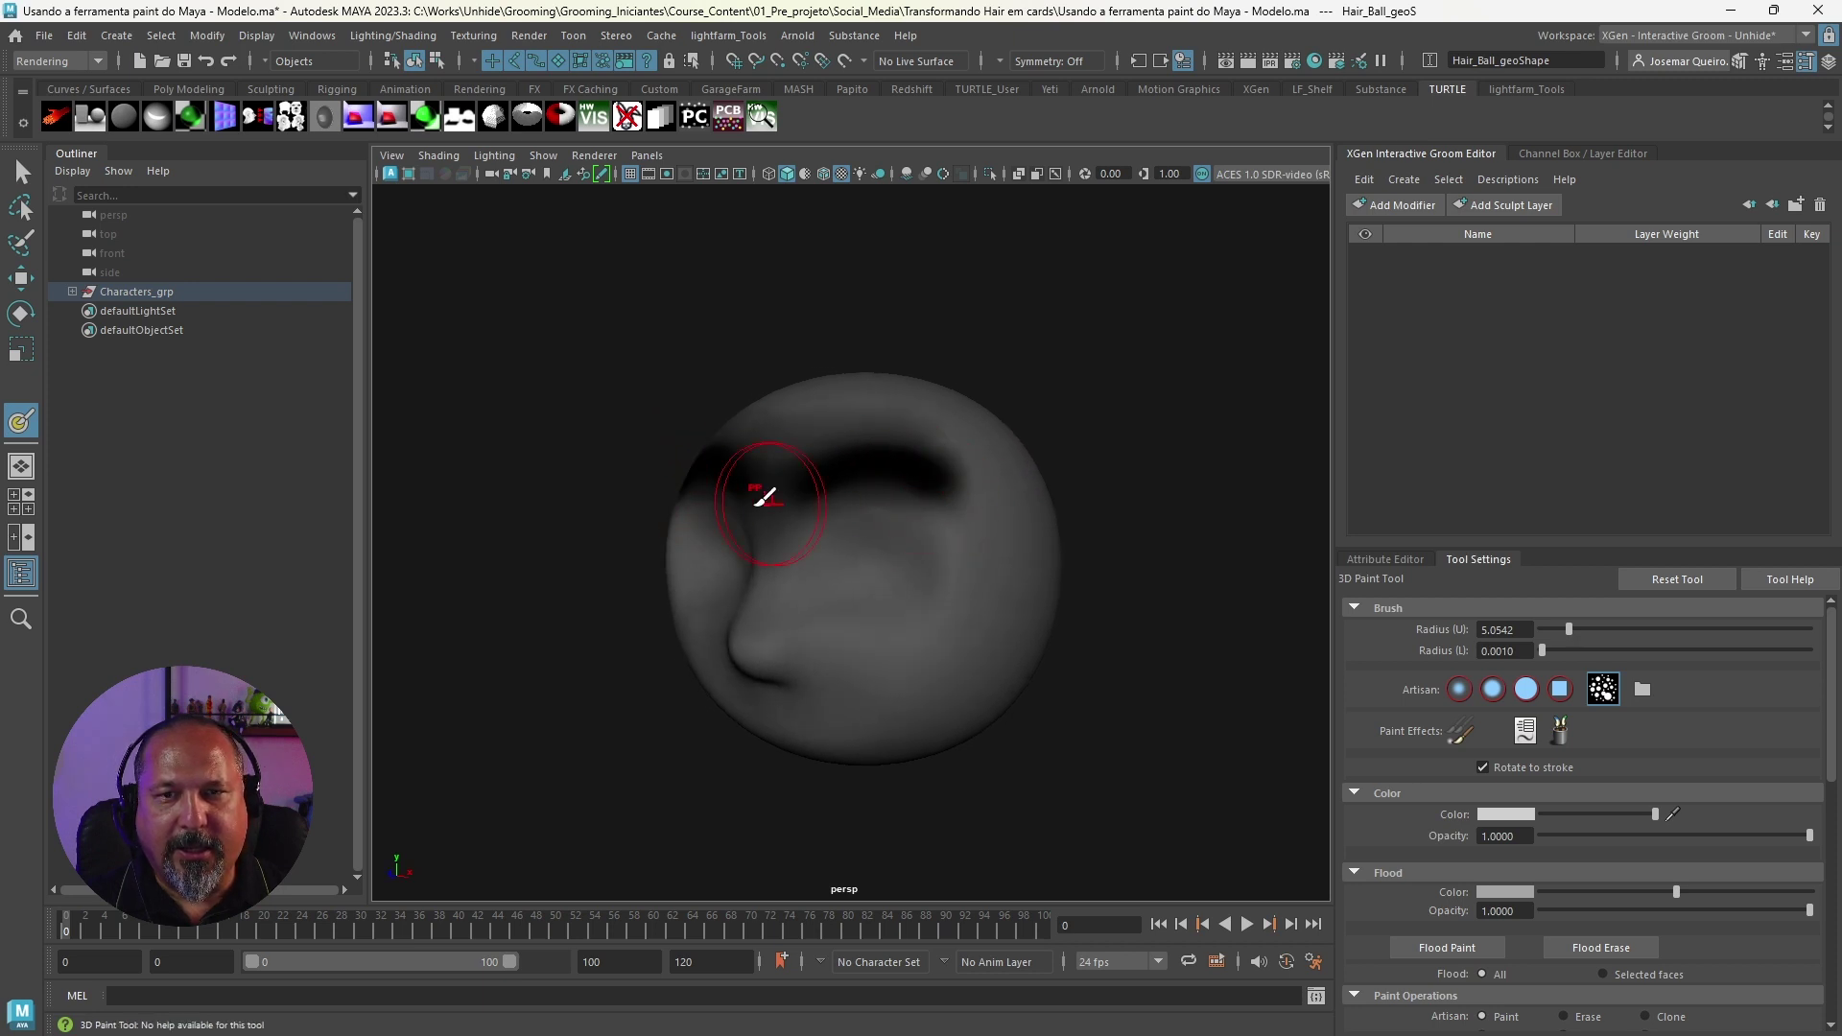
pyautogui.moveTo(764, 496)
pyautogui.keyDown('alt'); pyautogui.mouseDown()
pyautogui.moveTo(996, 465)
pyautogui.moveTo(880, 498)
pyautogui.moveTo(1020, 481)
pyautogui.moveTo(941, 500)
pyautogui.moveTo(1008, 474)
pyautogui.mouseUp(); pyautogui.keyUp('alt')
pyautogui.keyDown('alt'); pyautogui.moveTo(1007, 473); pyautogui.dragTo(930, 481, button='right'); pyautogui.keyUp('alt')
pyautogui.moveTo(930, 480)
pyautogui.keyDown('alt'); pyautogui.mouseDown(button='middle')
pyautogui.moveTo(946, 477)
pyautogui.moveTo(893, 480)
pyautogui.mouseUp(button='middle'); pyautogui.keyUp('alt')
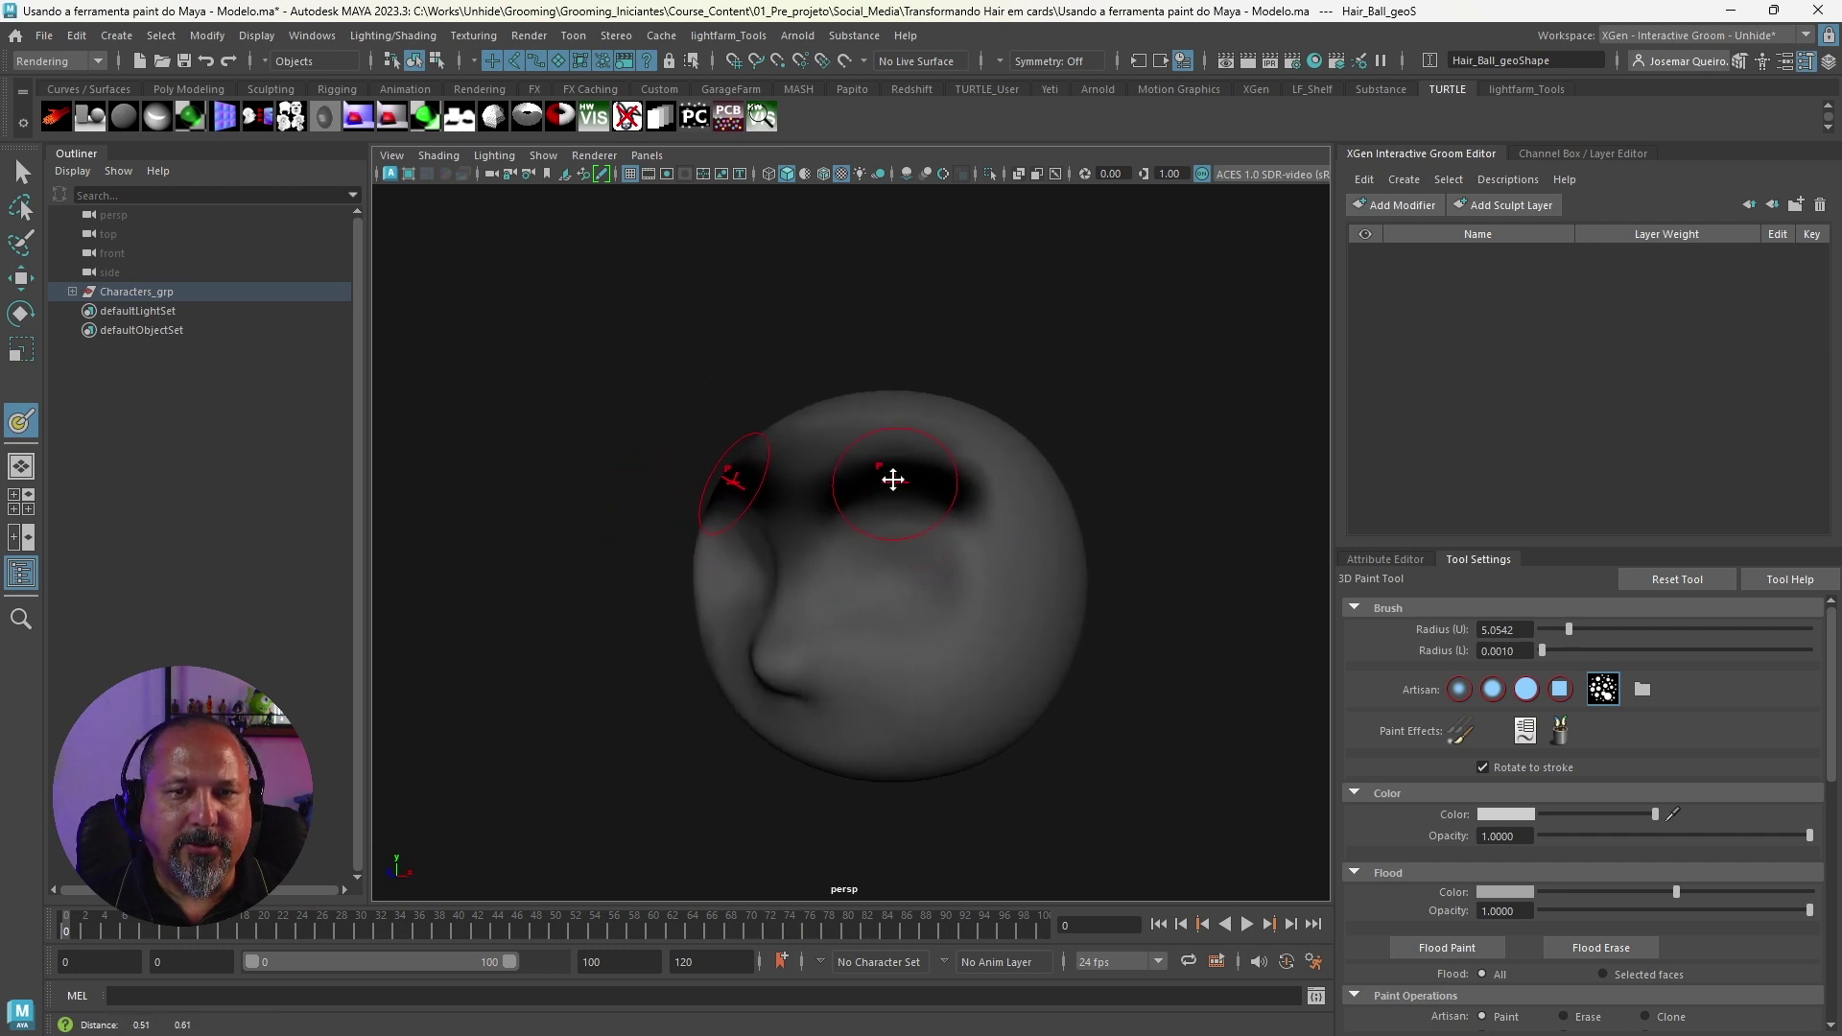
pyautogui.keyDown('alt'); pyautogui.moveTo(894, 480); pyautogui.dragTo(876, 464); pyautogui.keyUp('alt')
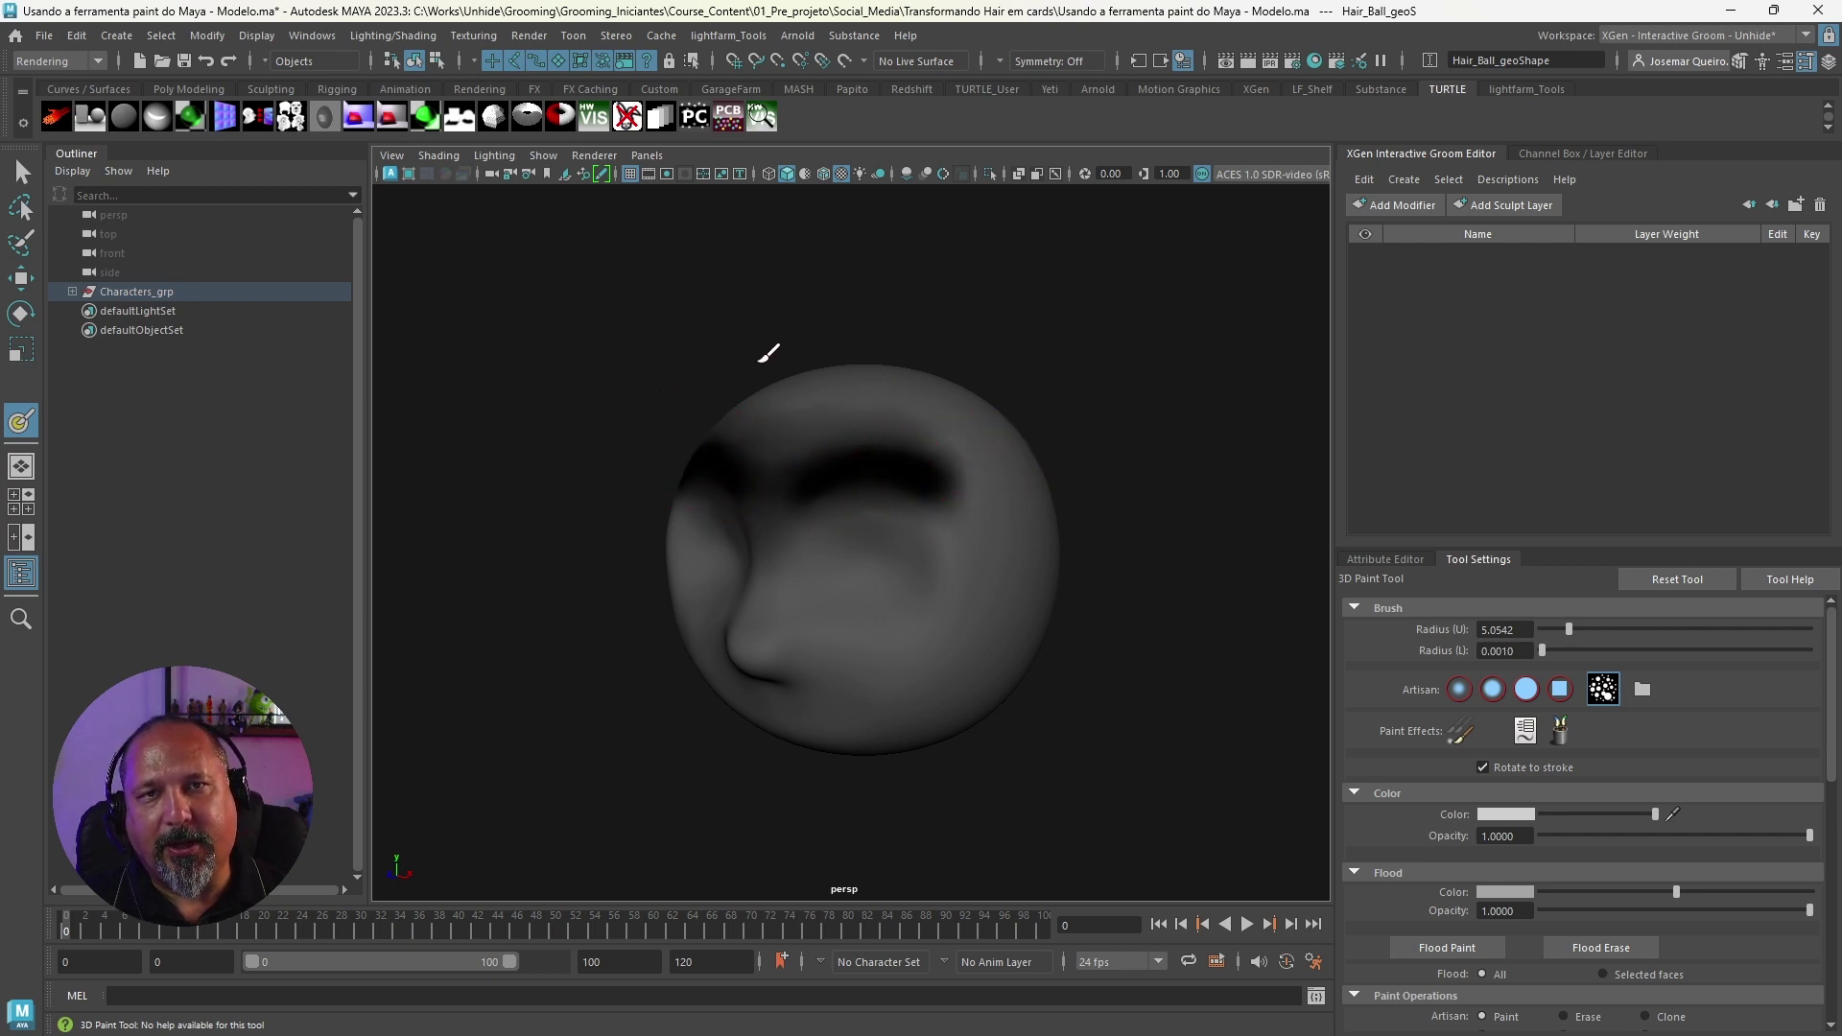
pyautogui.moveTo(814, 410)
pyautogui.keyDown('alt'); pyautogui.mouseDown()
pyautogui.moveTo(946, 415)
pyautogui.moveTo(930, 522)
pyautogui.moveTo(1033, 493)
pyautogui.mouseUp(); pyautogui.keyUp('alt')
pyautogui.keyDown('alt'); pyautogui.moveTo(1032, 493); pyautogui.dragTo(970, 486, button='right'); pyautogui.keyUp('alt')
pyautogui.moveTo(969, 486)
pyautogui.keyDown('alt'); pyautogui.mouseDown()
pyautogui.moveTo(843, 473)
pyautogui.moveTo(913, 473)
pyautogui.mouseUp(); pyautogui.keyUp('alt')
pyautogui.keyDown('alt'); pyautogui.moveTo(954, 473); pyautogui.dragTo(967, 484, button='right'); pyautogui.keyUp('alt')
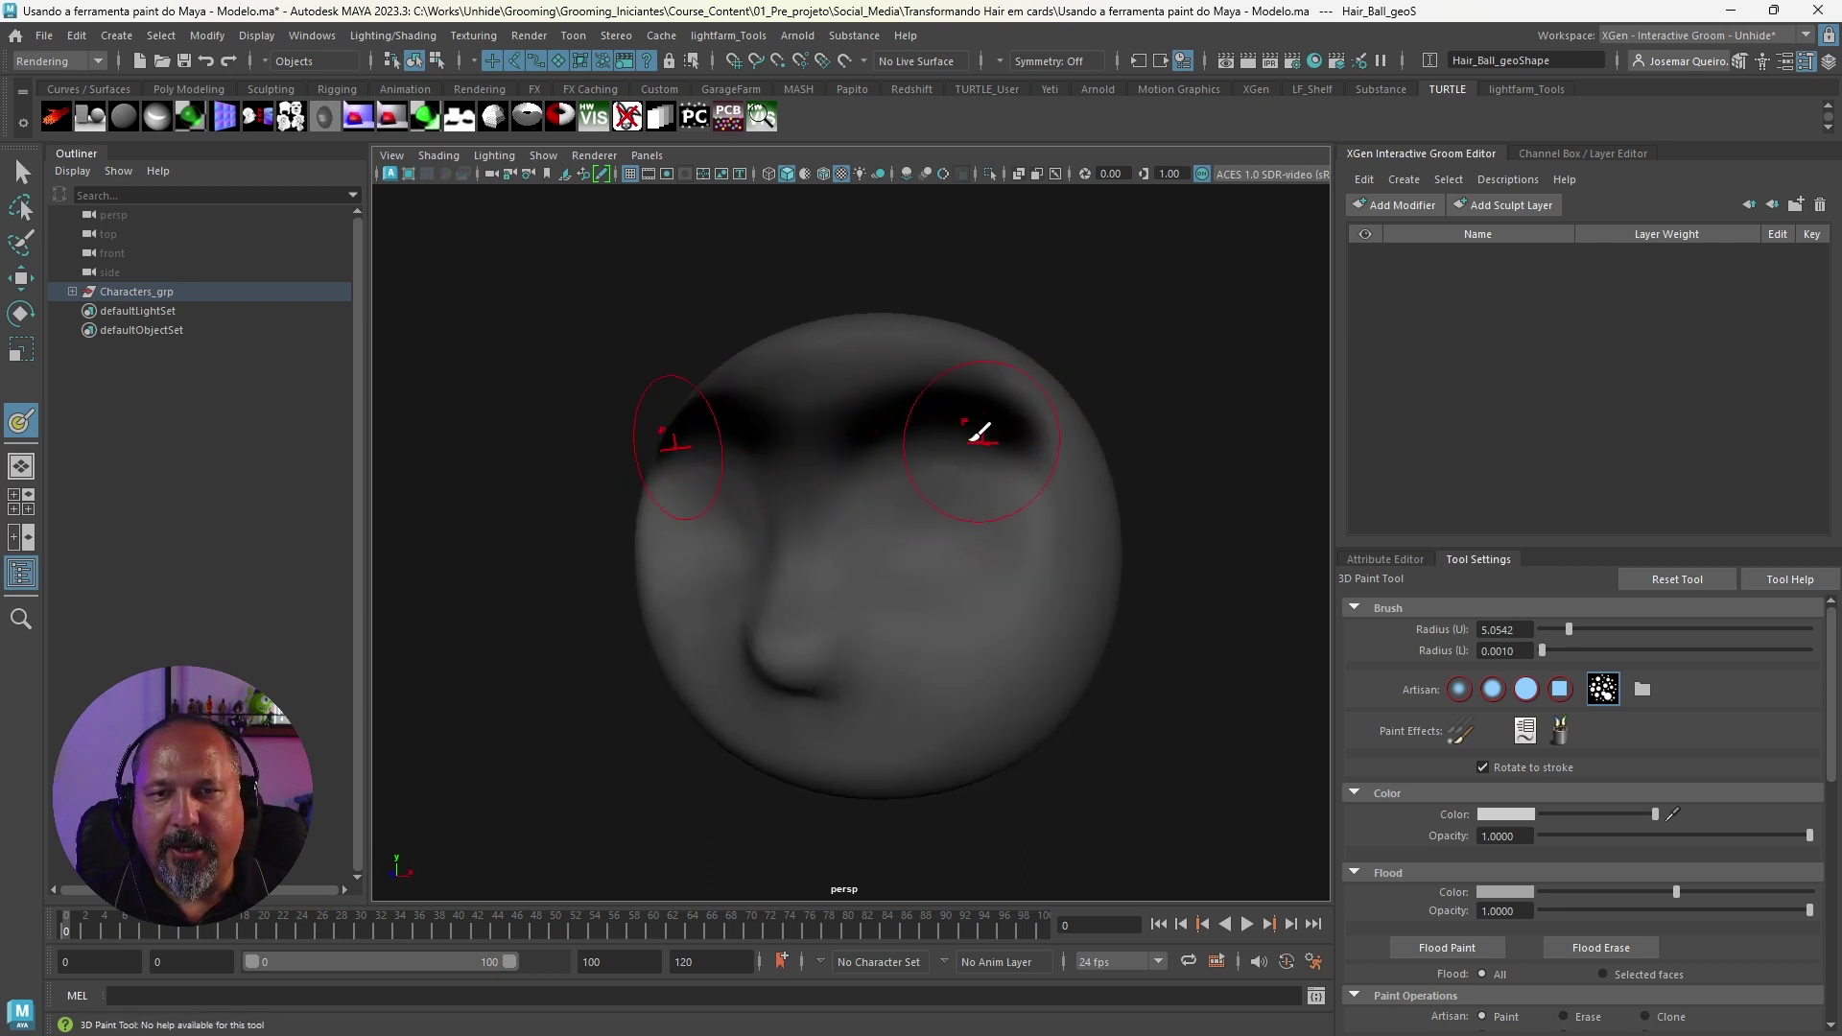